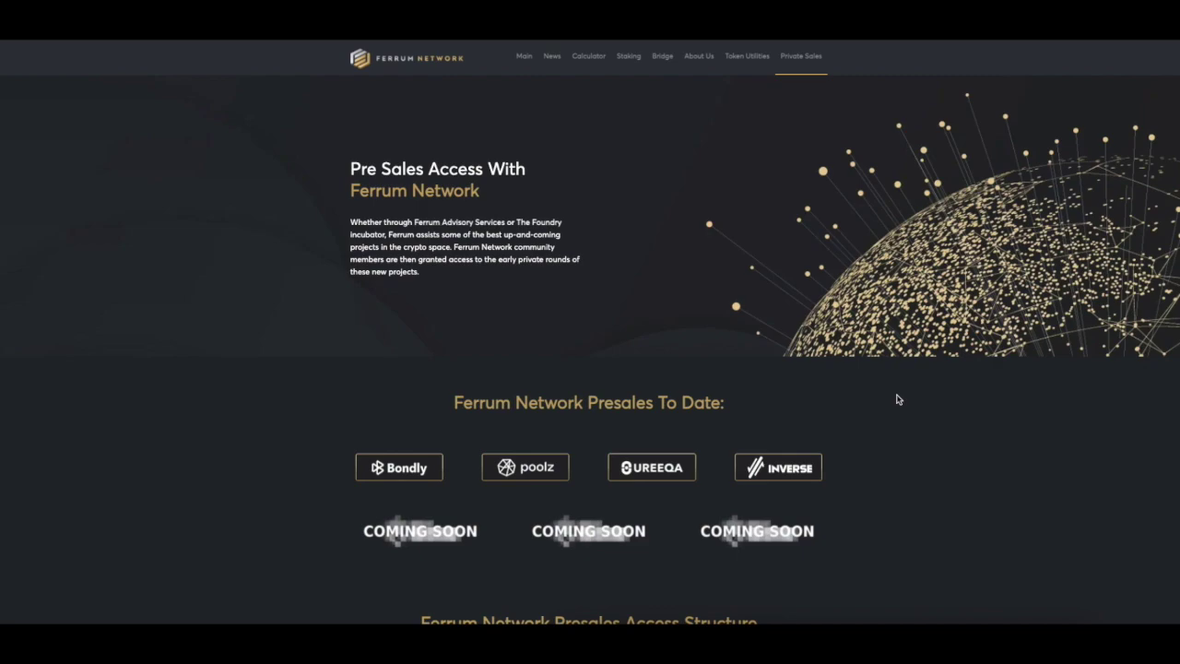
Scroll the Private Sales page to view Ferrum Network's past presales.
scroll(898, 398, "down", 1)
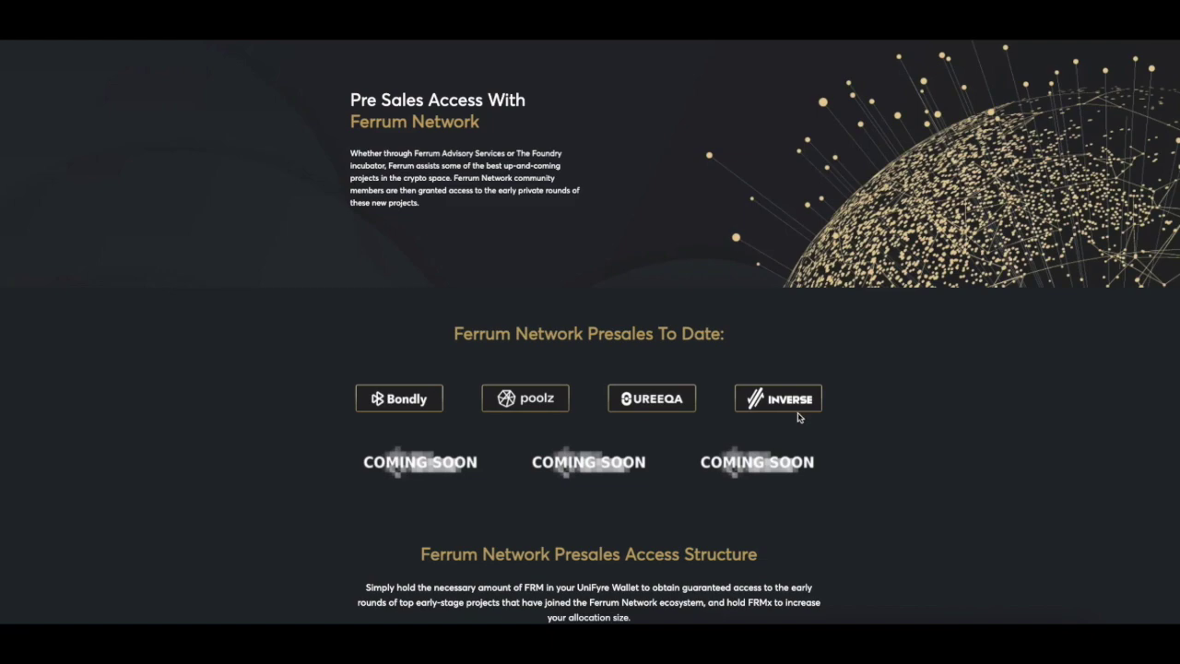
scroll(862, 454, "down", 1)
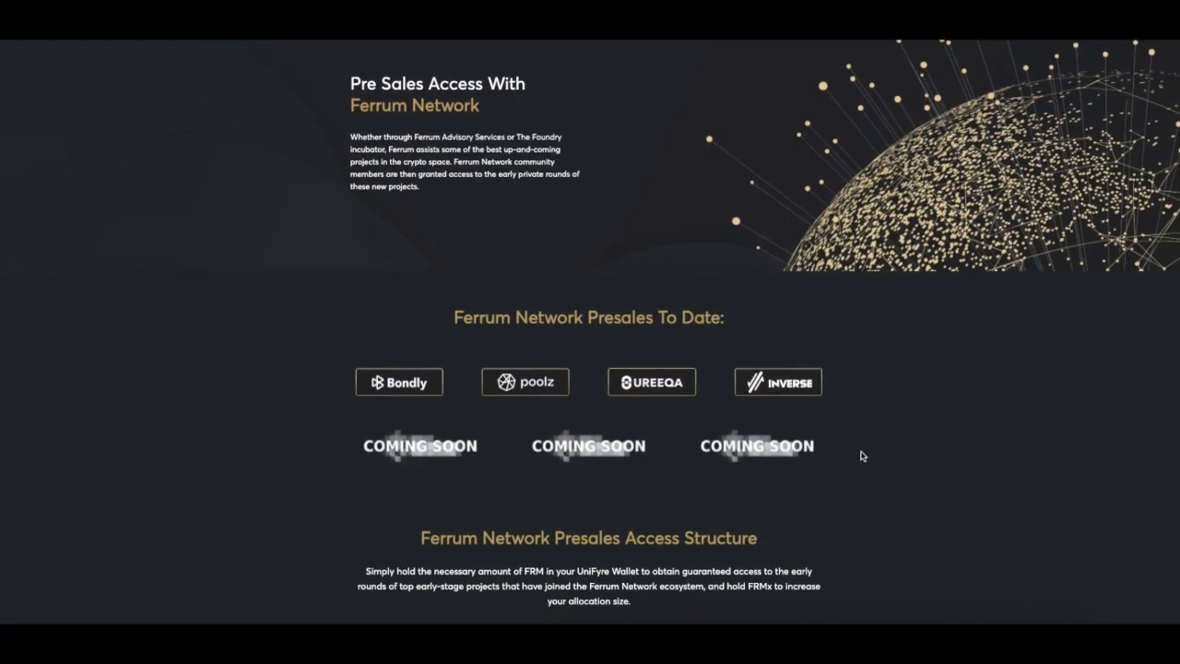
scroll(862, 455, "down", 2)
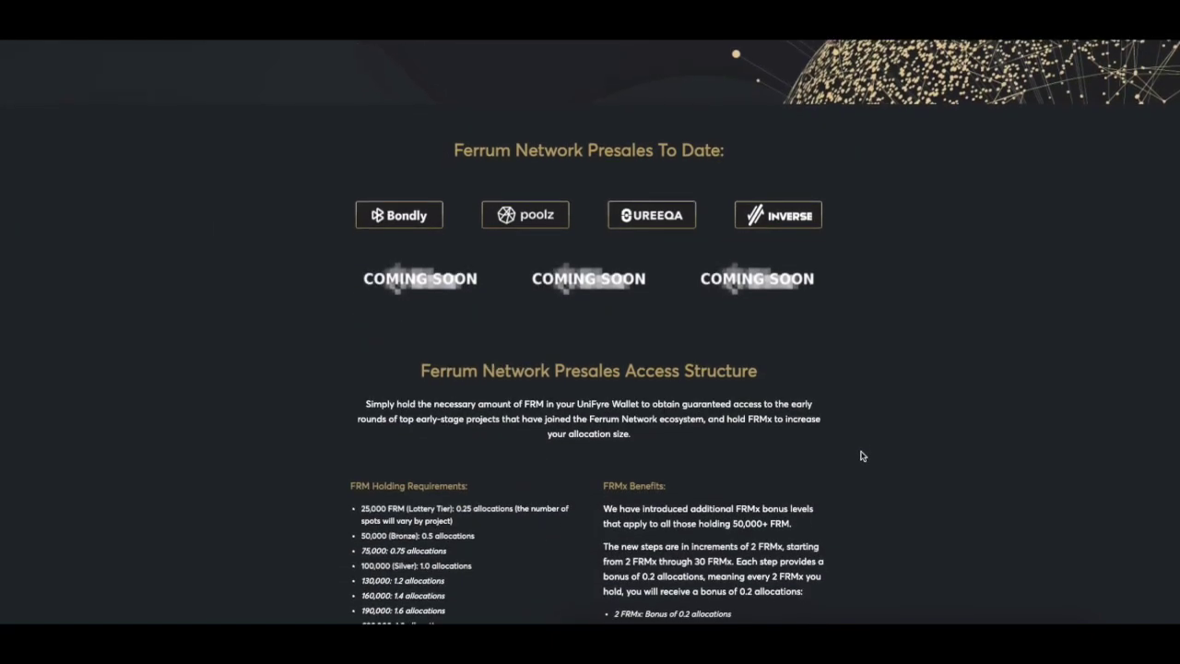
scroll(862, 456, "down", 3)
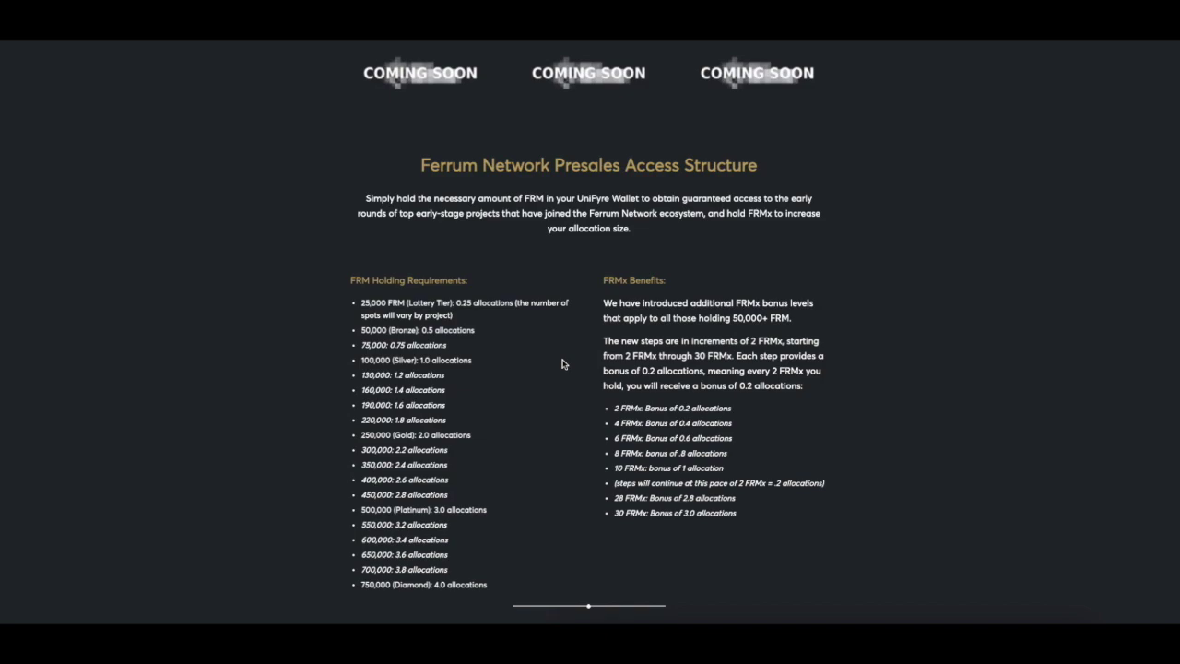
scroll(562, 363, "up", 5)
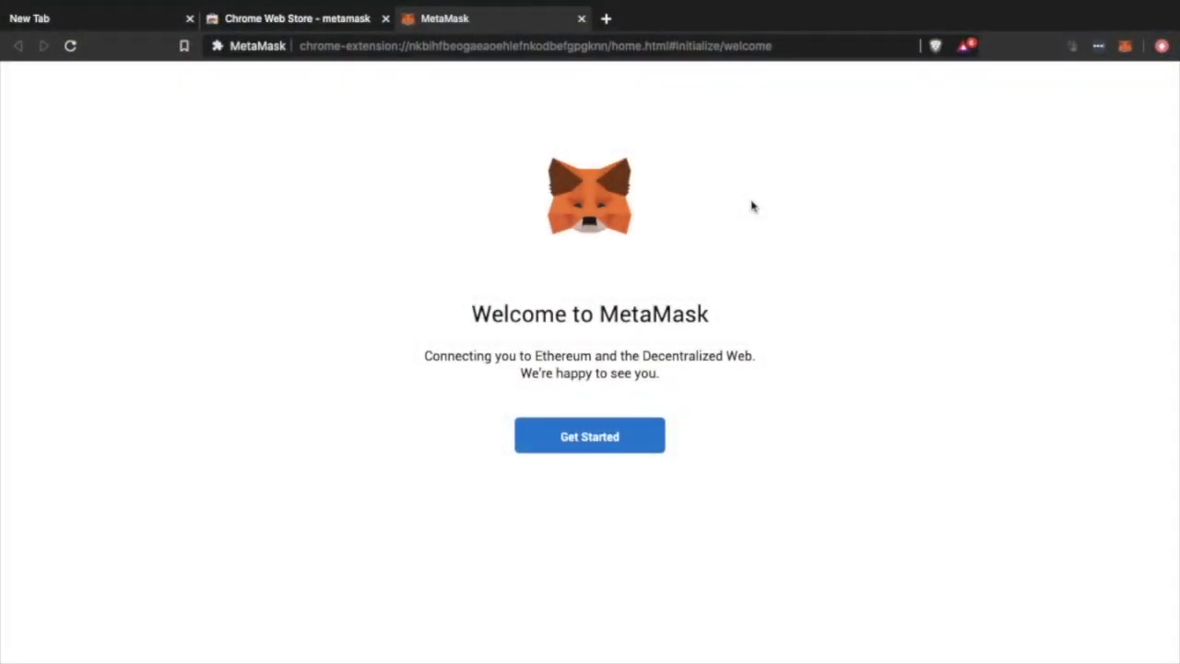
Begin MetaMask setup by creating a new wallet protected with a password.
left_click(625, 429)
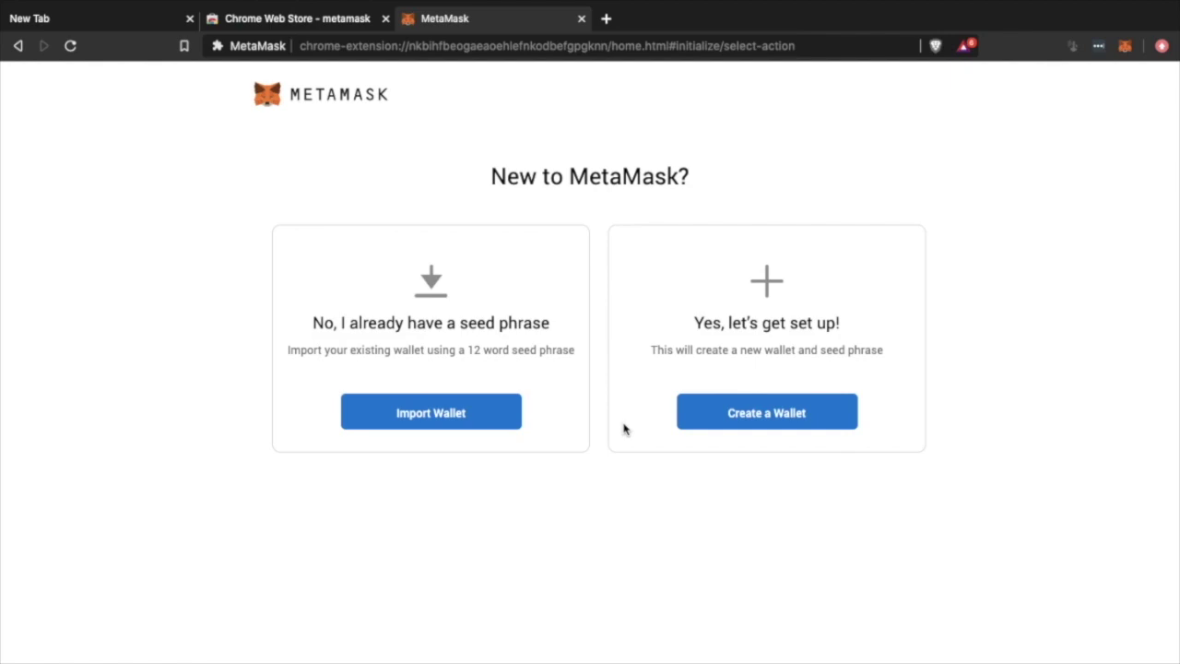
left_click(744, 416)
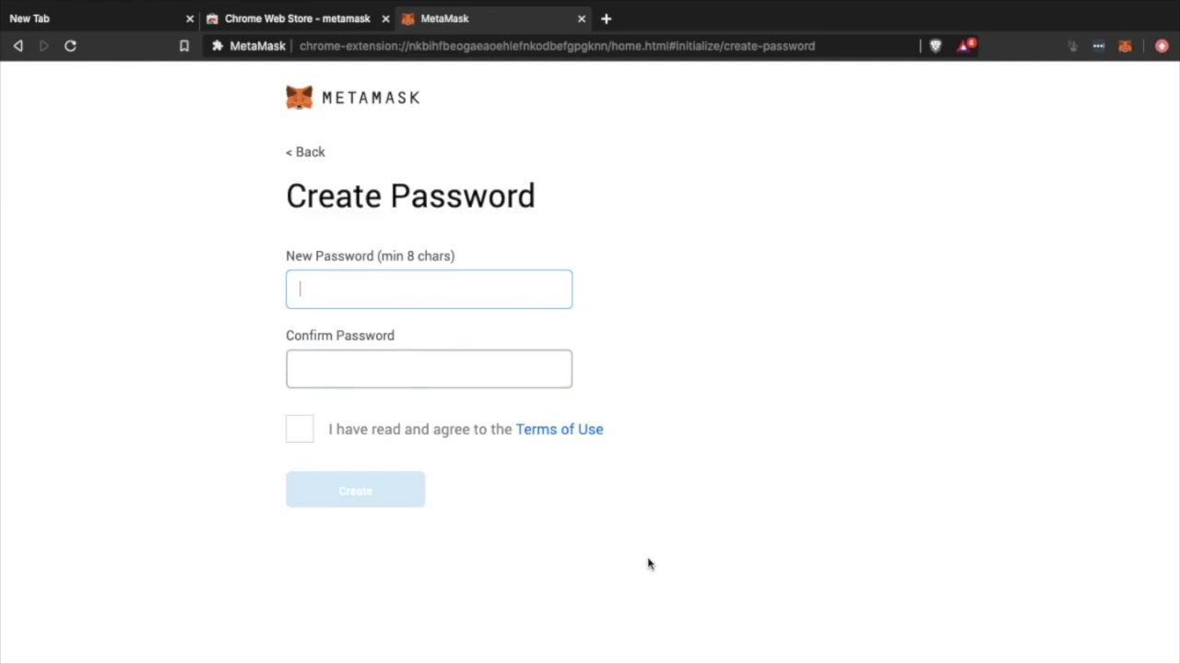
type("•••••••••")
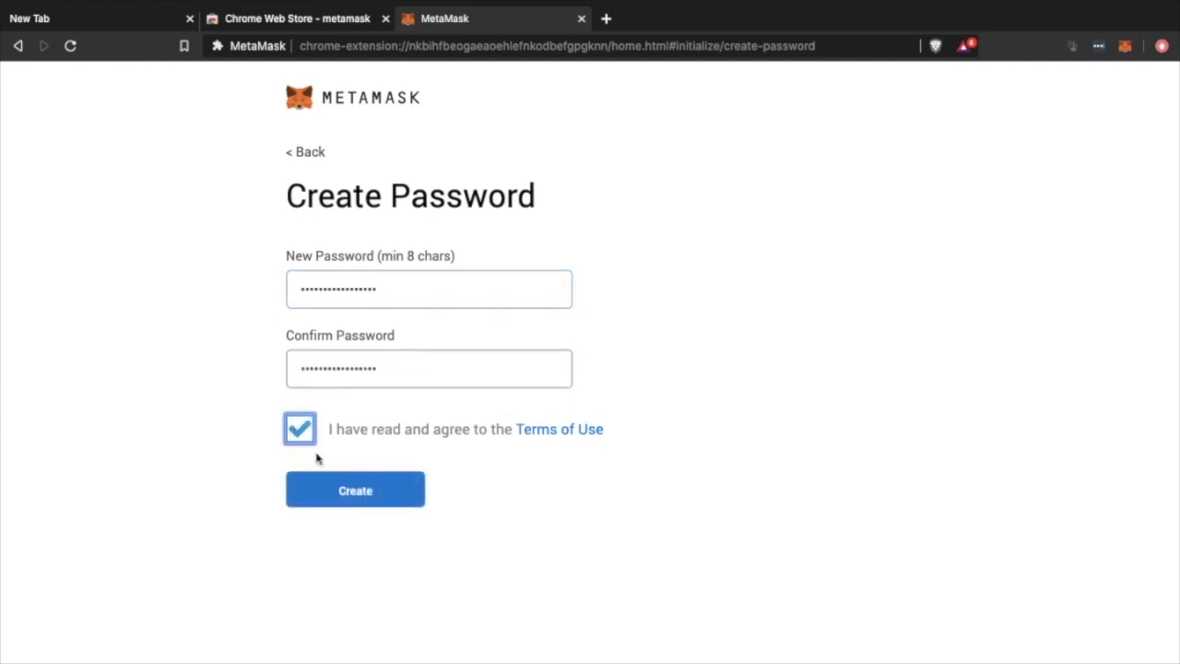
left_click(387, 498)
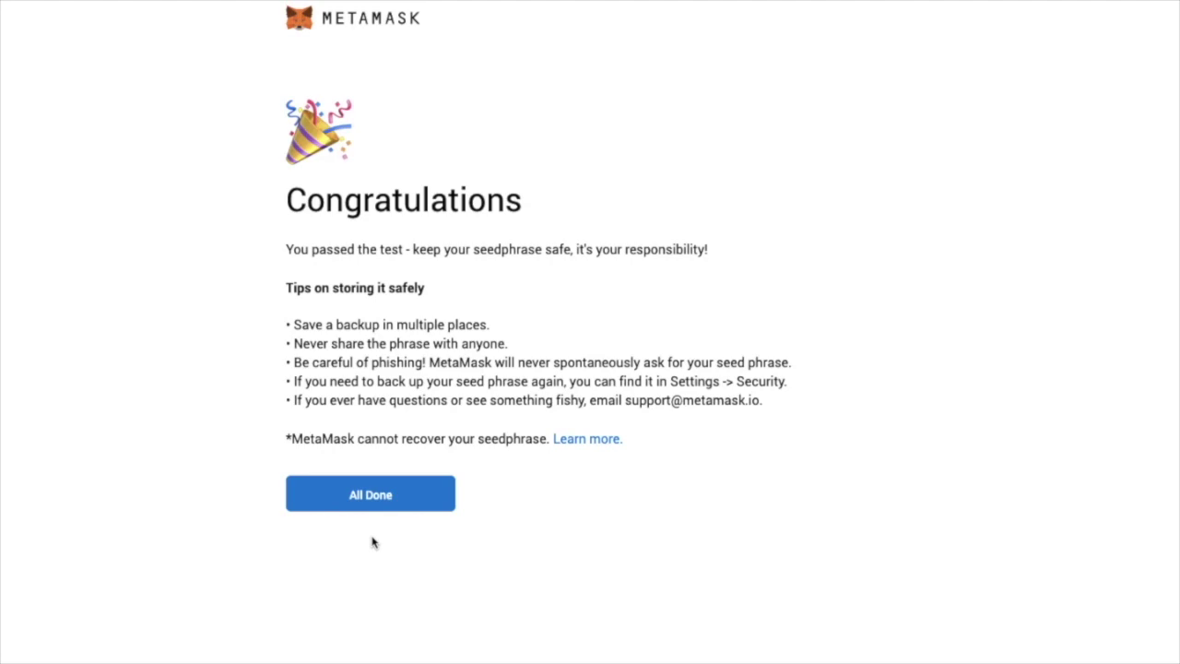
Finish MetaMask setup and show Account 1's address and details.
left_click(370, 496)
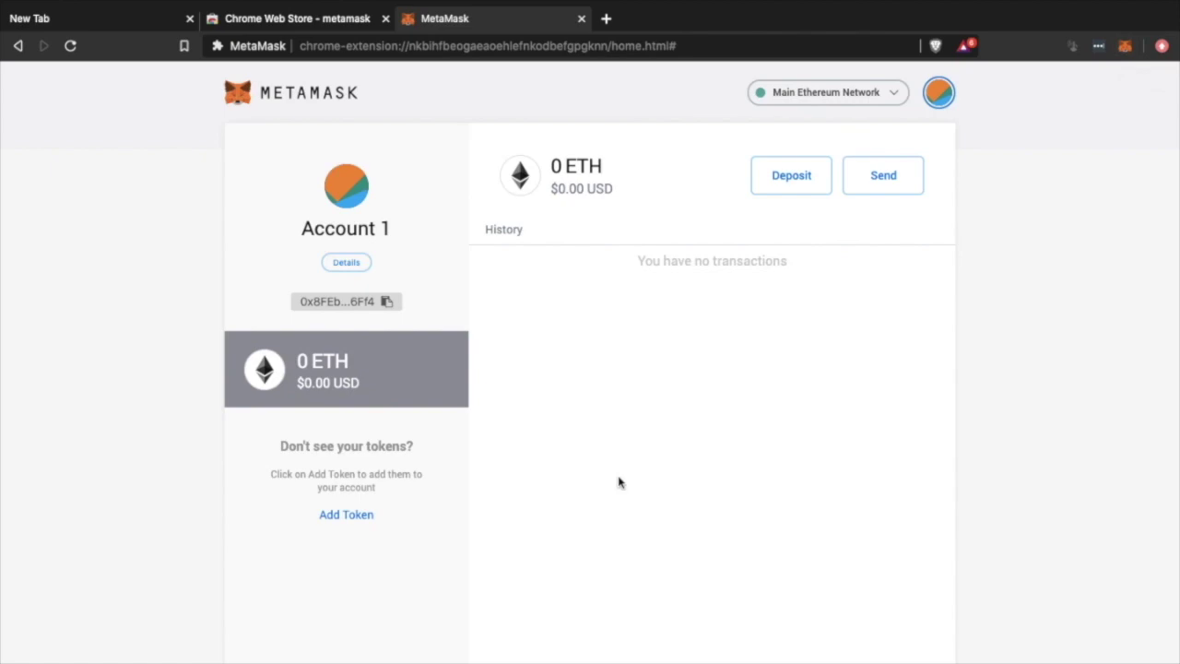
left_click(346, 263)
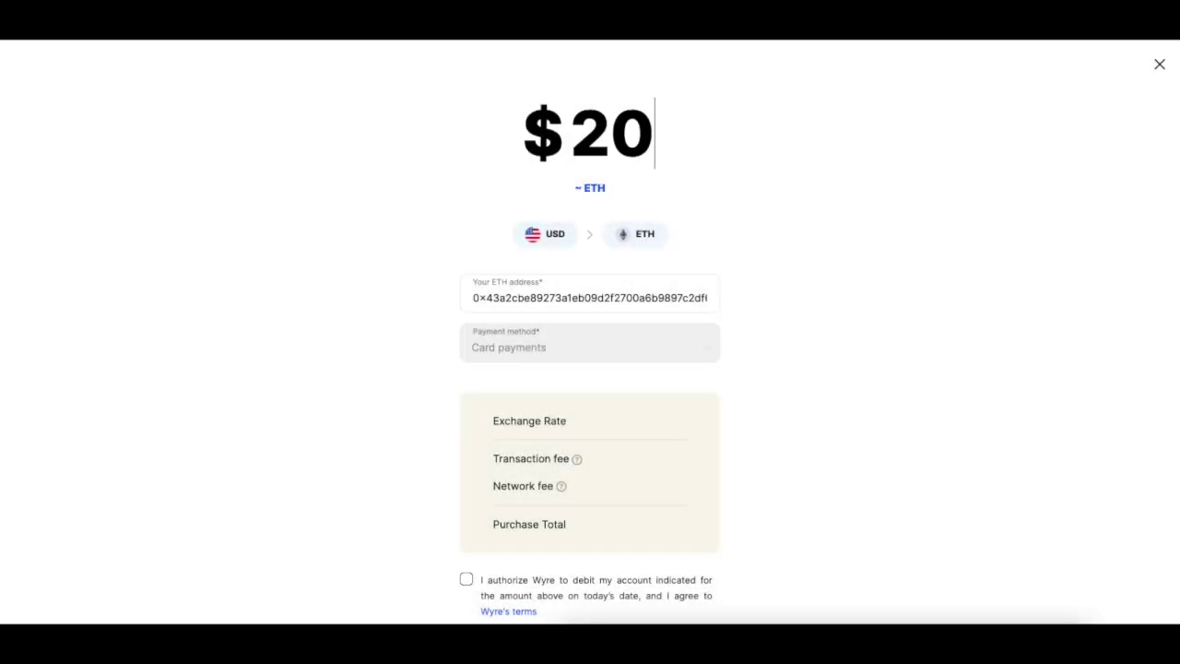
Set the Wyre purchase to $1000 of ETH, authorize the debit, and continue to payment information.
type("000")
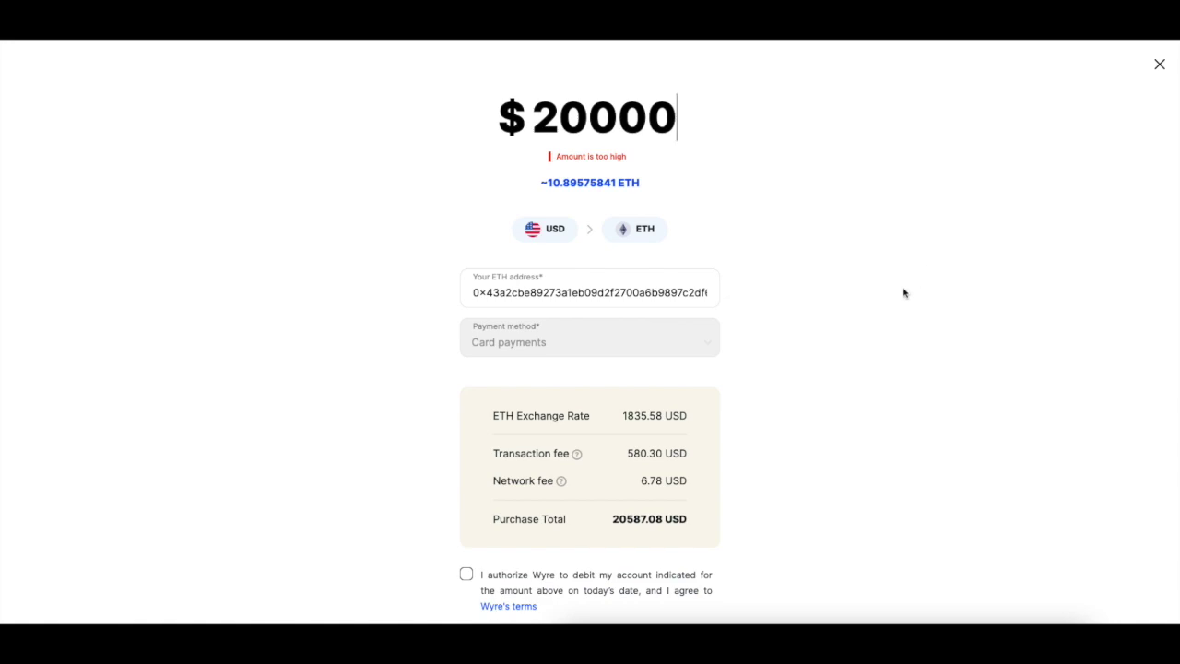
scroll(899, 314, "down", 1)
left_click(468, 538)
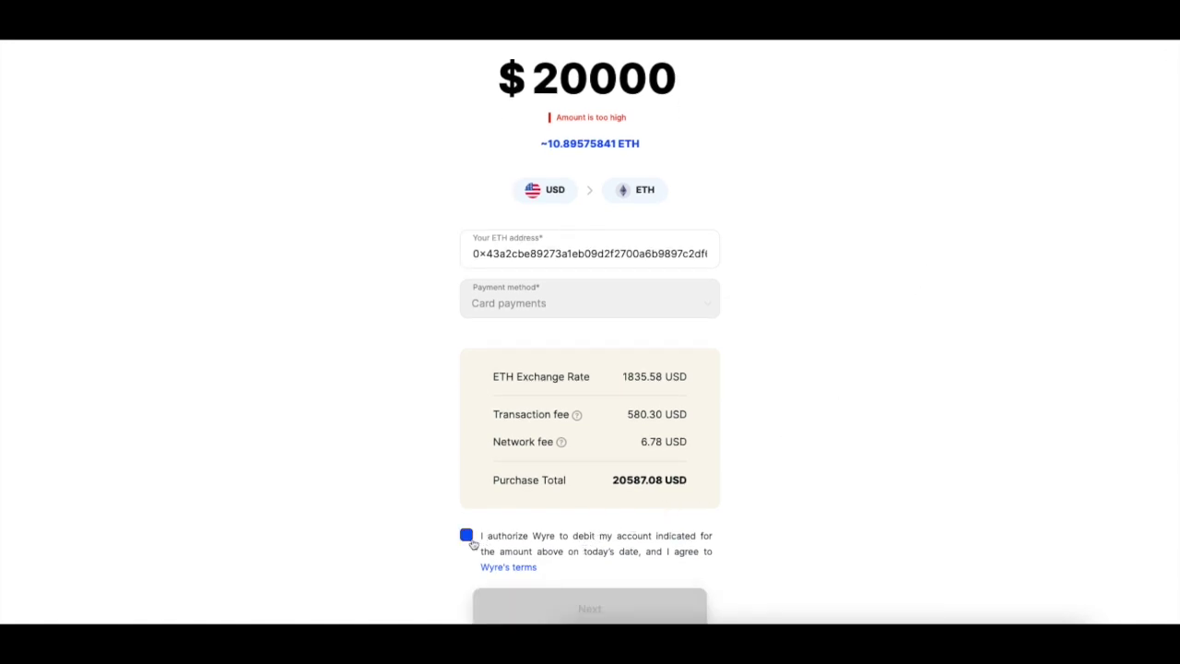
scroll(472, 539, "down", 1)
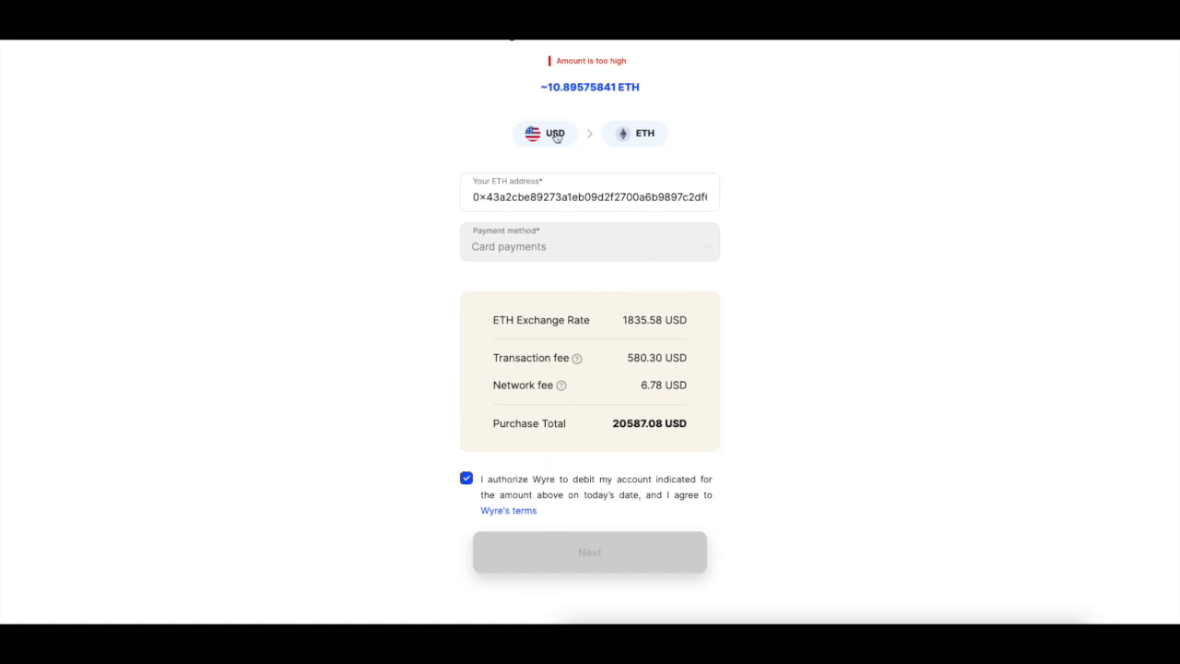
scroll(612, 167, "up", 2)
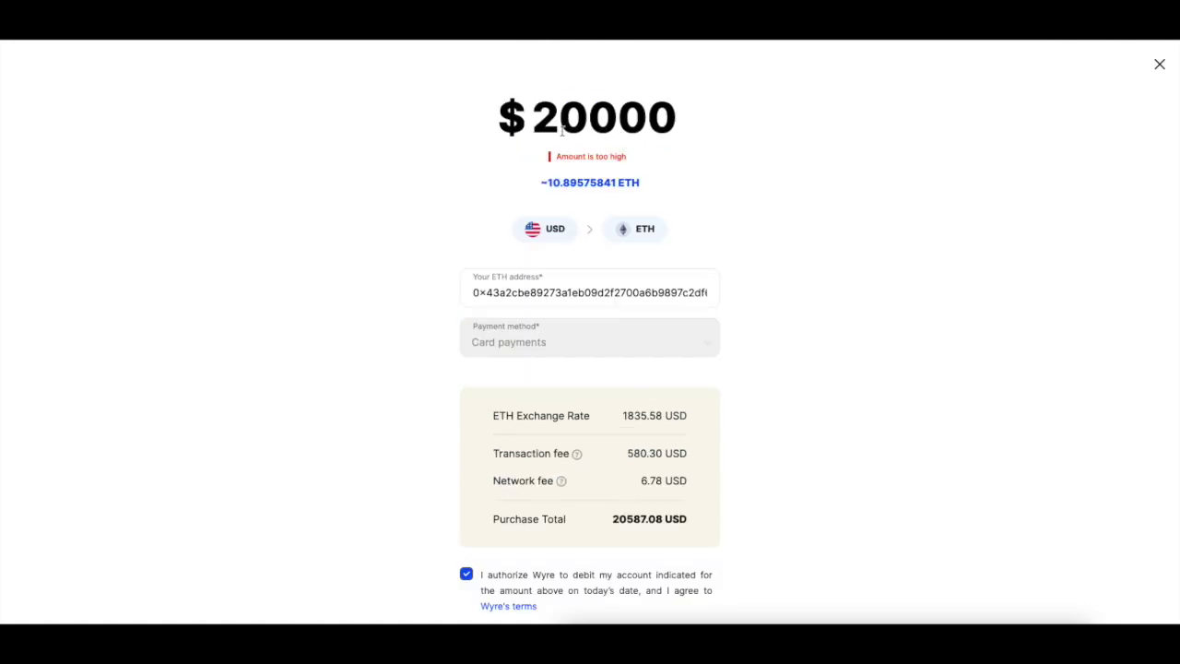
left_click_drag(533, 129, 709, 129)
type("1")
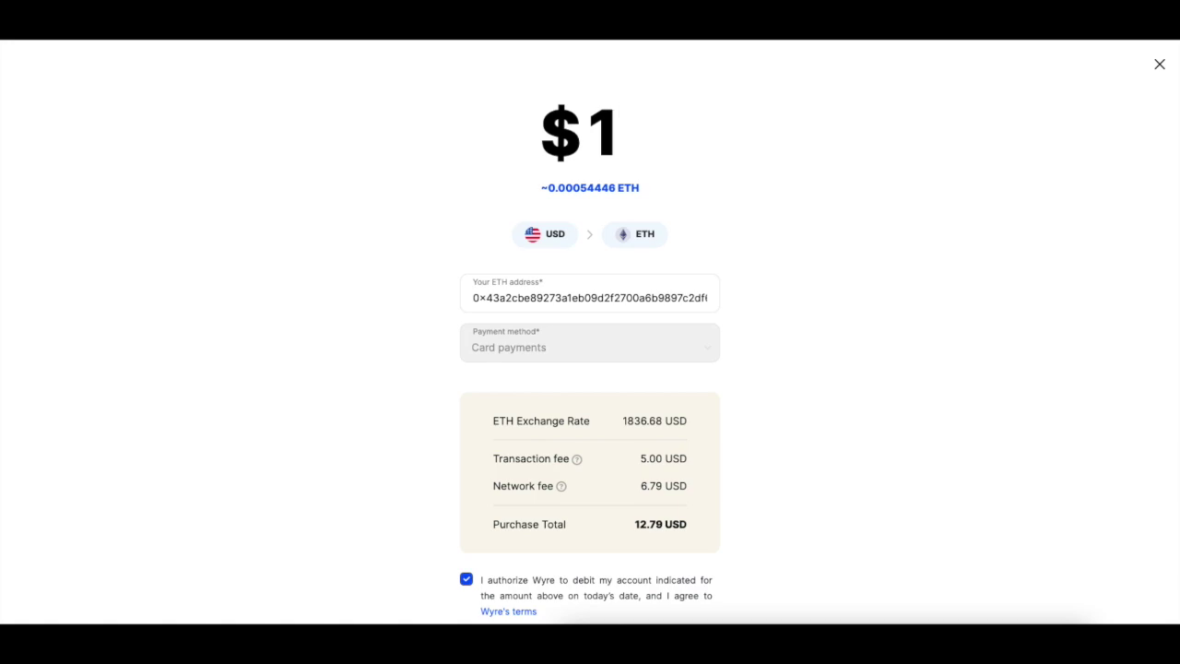
type("000")
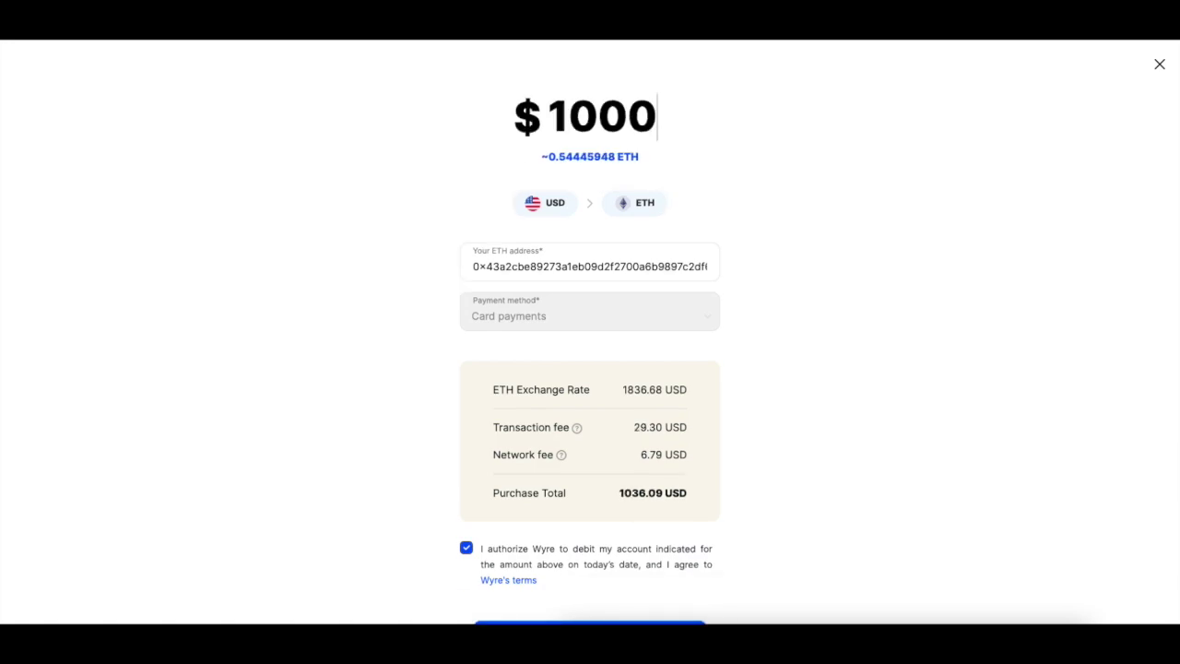
scroll(830, 343, "down", 1)
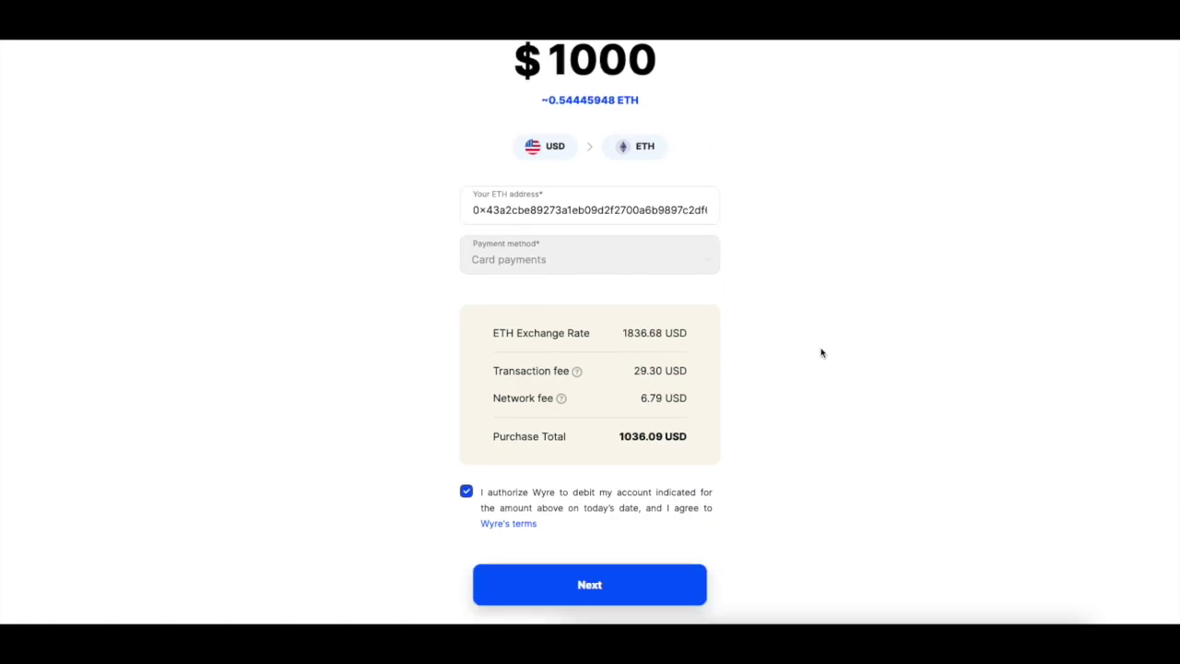
left_click(599, 590)
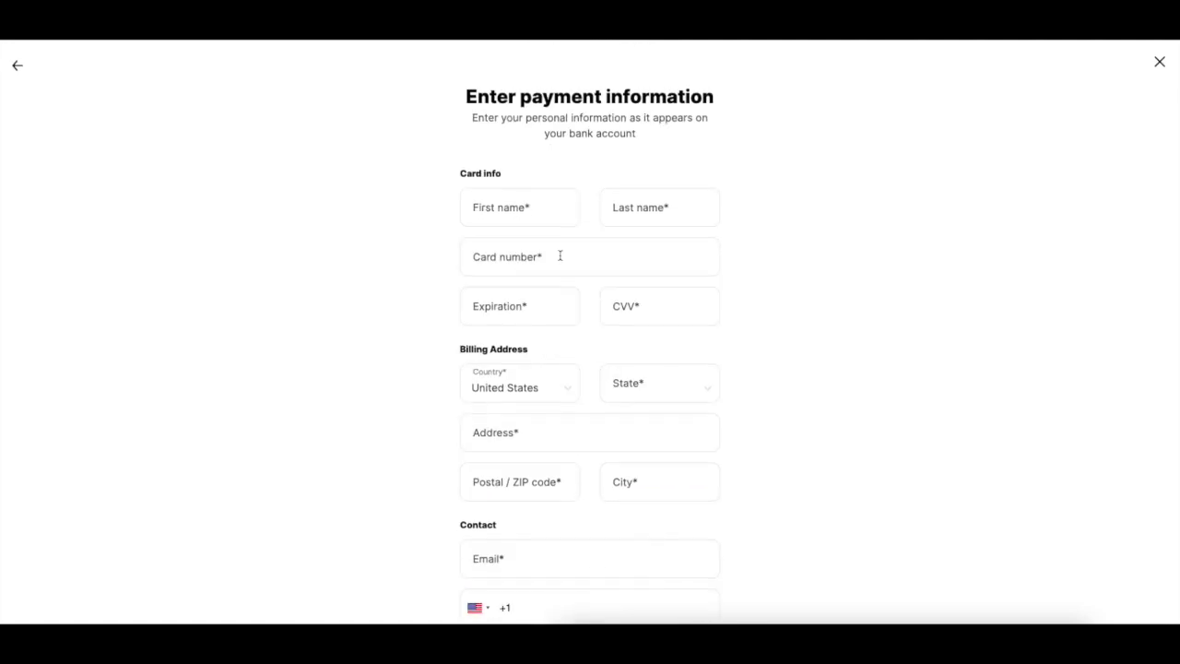
scroll(559, 276, "down", 1)
scroll(559, 308, "up", 1)
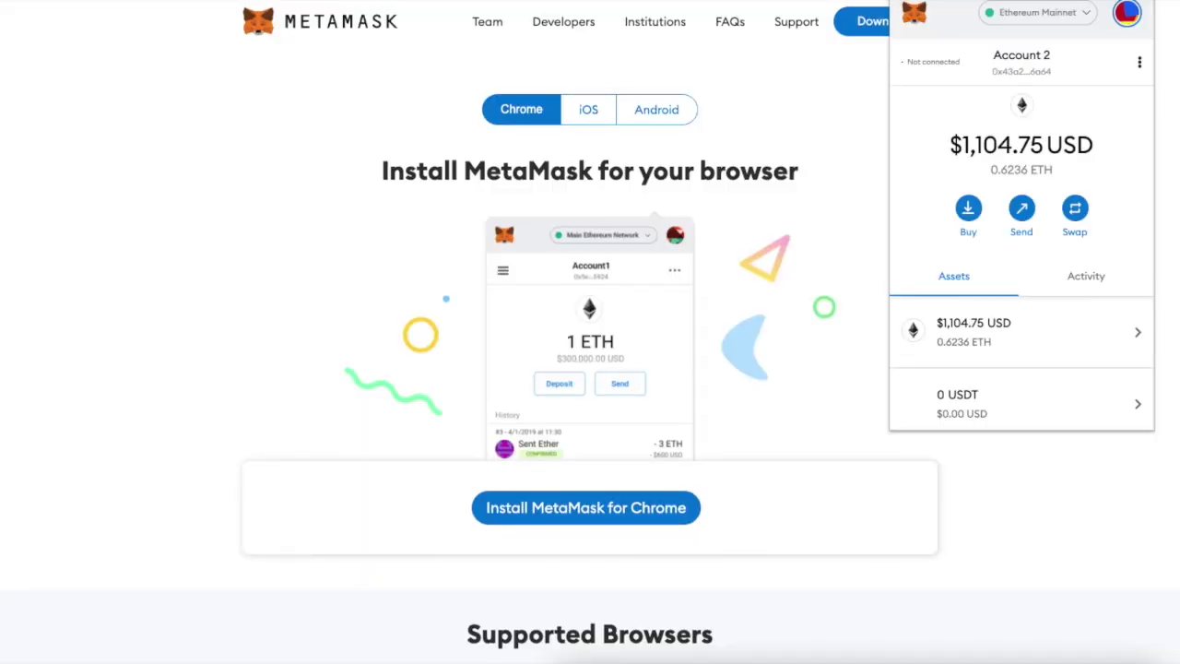
Copy the Account 2 wallet address from MetaMask.
left_click(1021, 73)
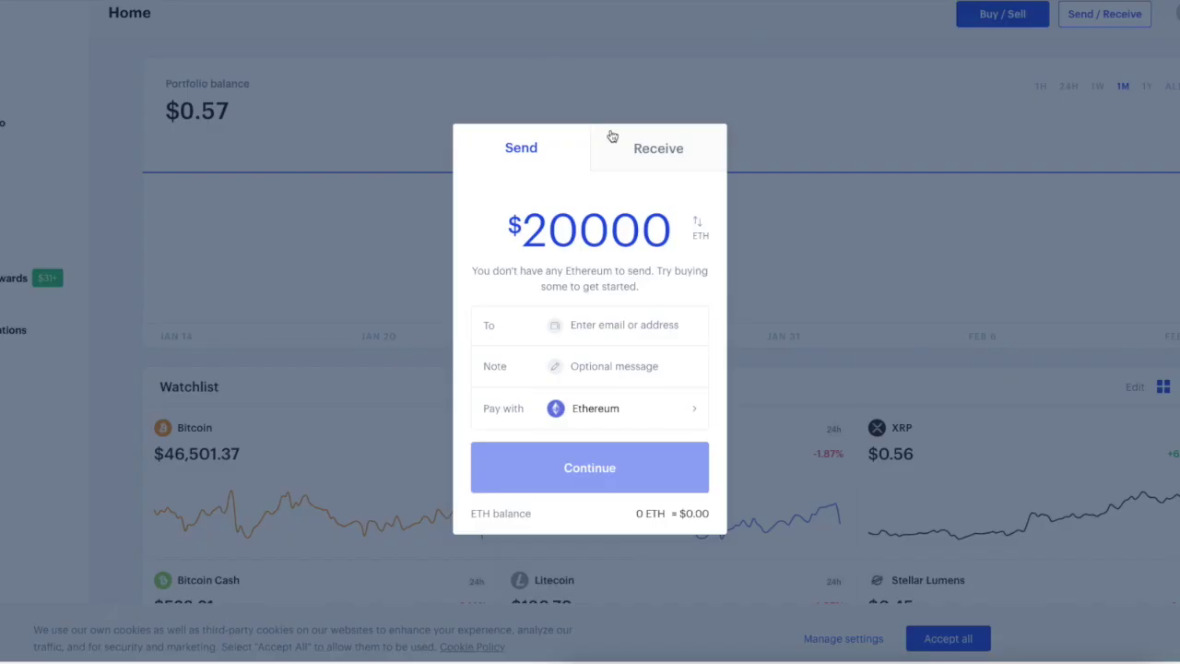
Paste Account 2's wallet address as the recipient in Coinbase's Send dialog.
left_click(607, 319)
type("0x43a2cBe89273A1eB09D2f2700A6B9897c2Df6a64")
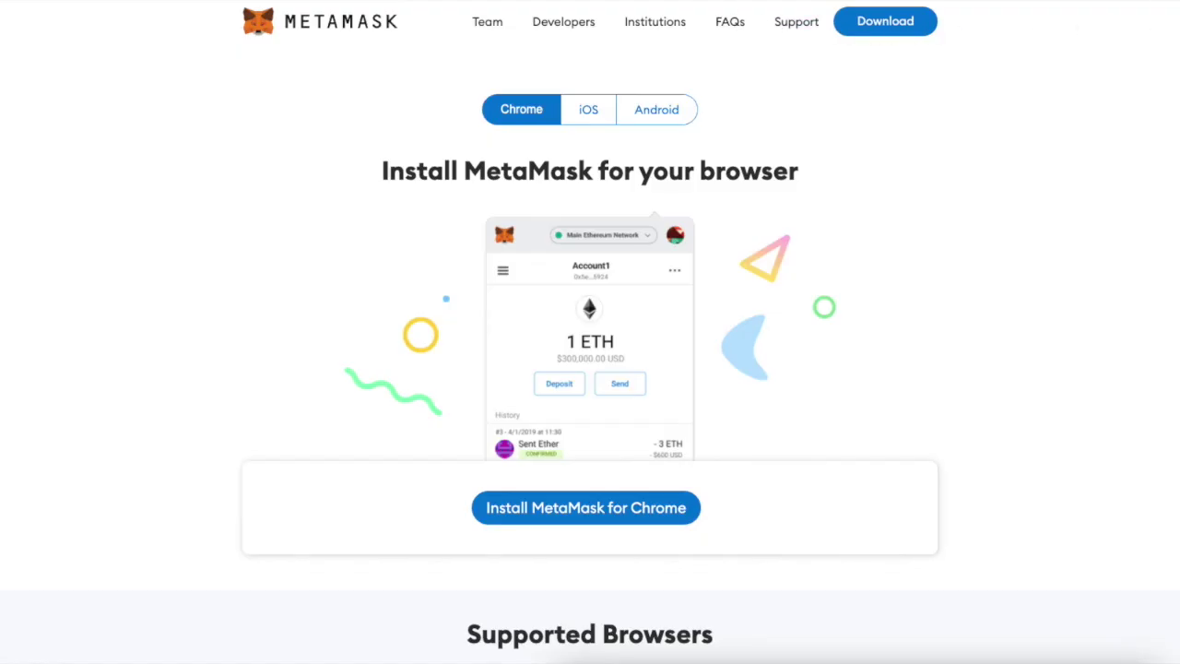
Open MetaMask and highlight Account 2's $1,104.75 USD balance.
left_click(1135, 0)
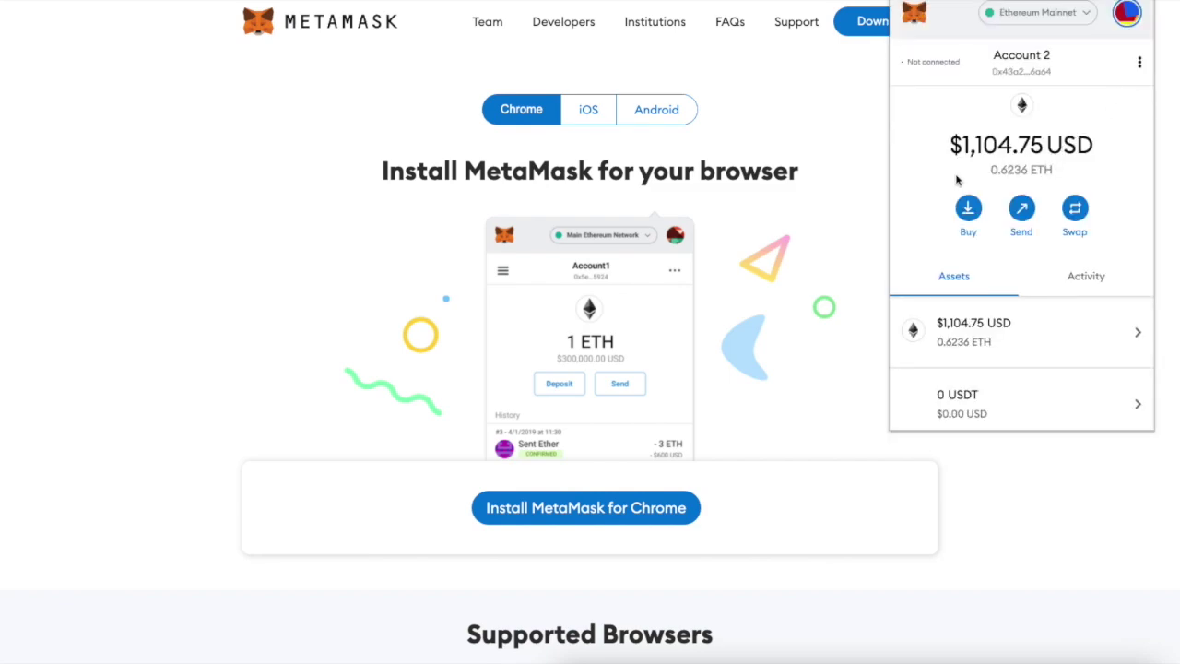
left_click_drag(963, 145, 1096, 152)
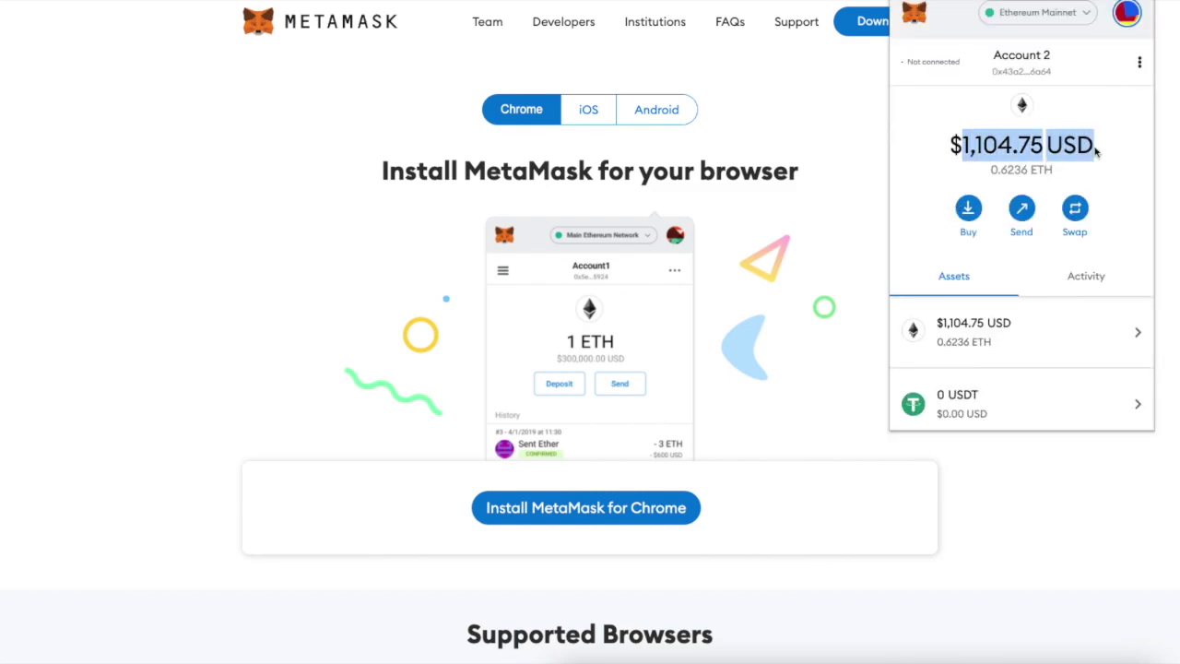
left_click(1095, 152)
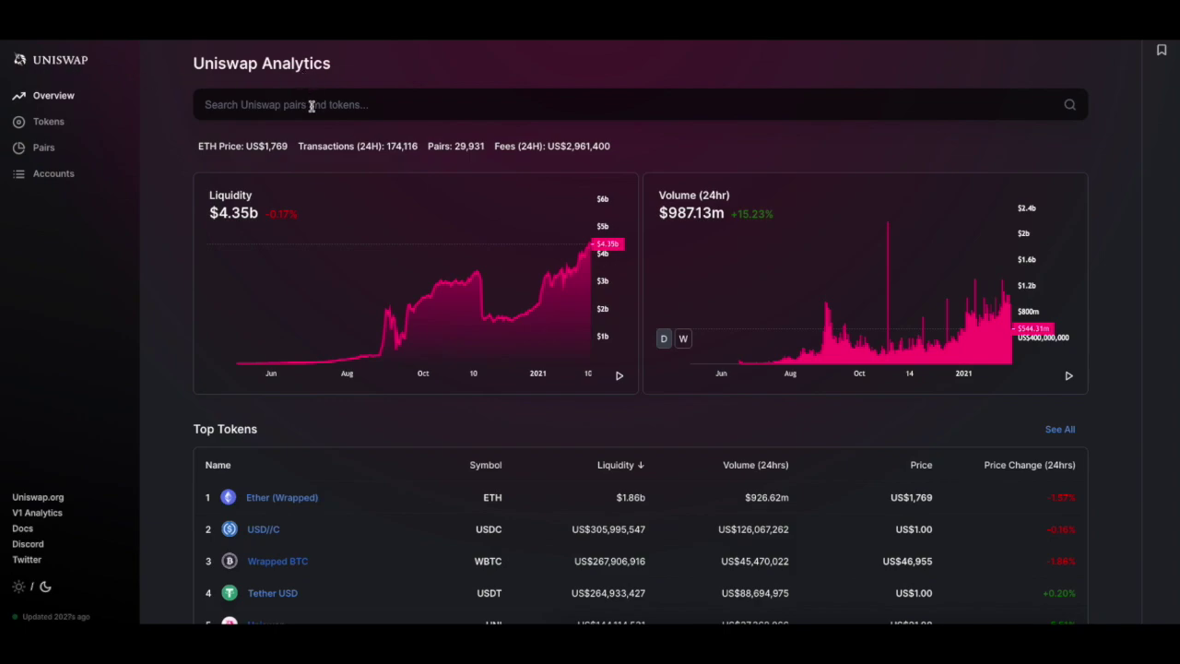
Search 'frm' in Uniswap Analytics, open the Ferrum Network token page, then its swap page.
left_click(312, 106)
type("f")
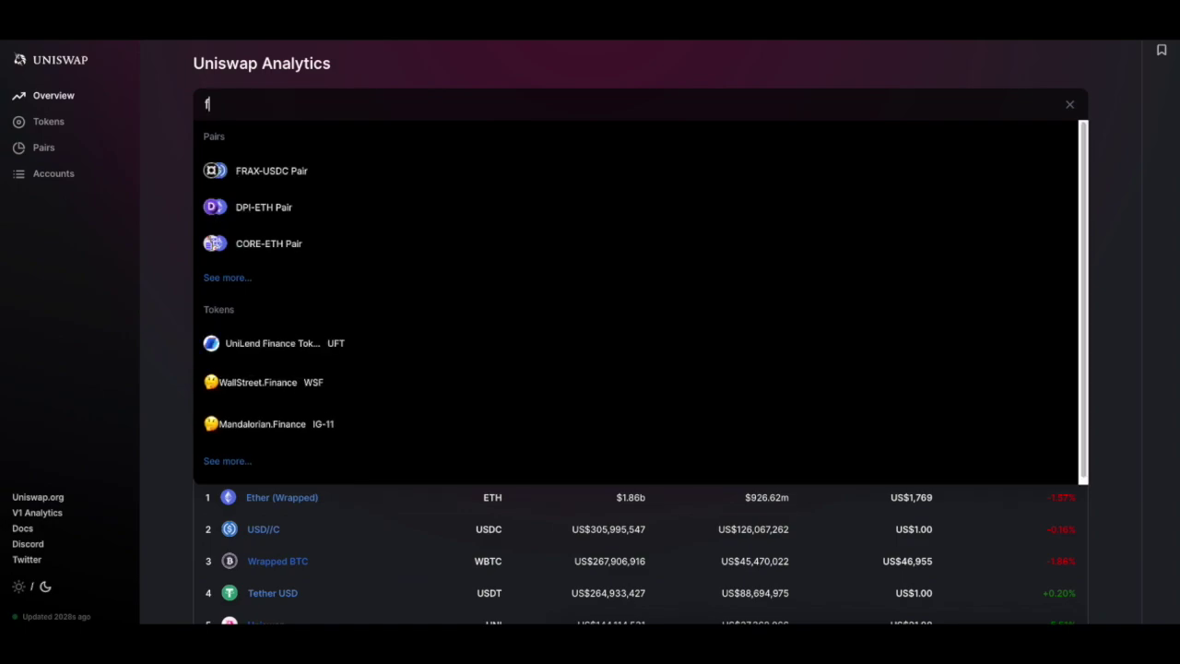
type("rm")
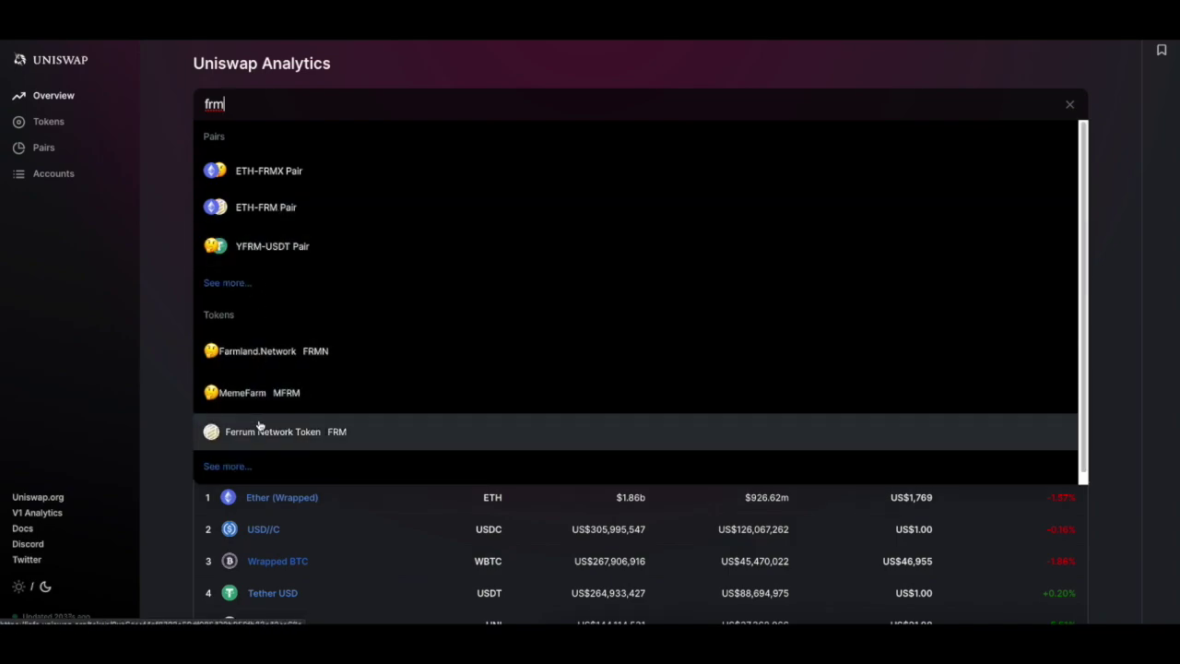
left_click(303, 431)
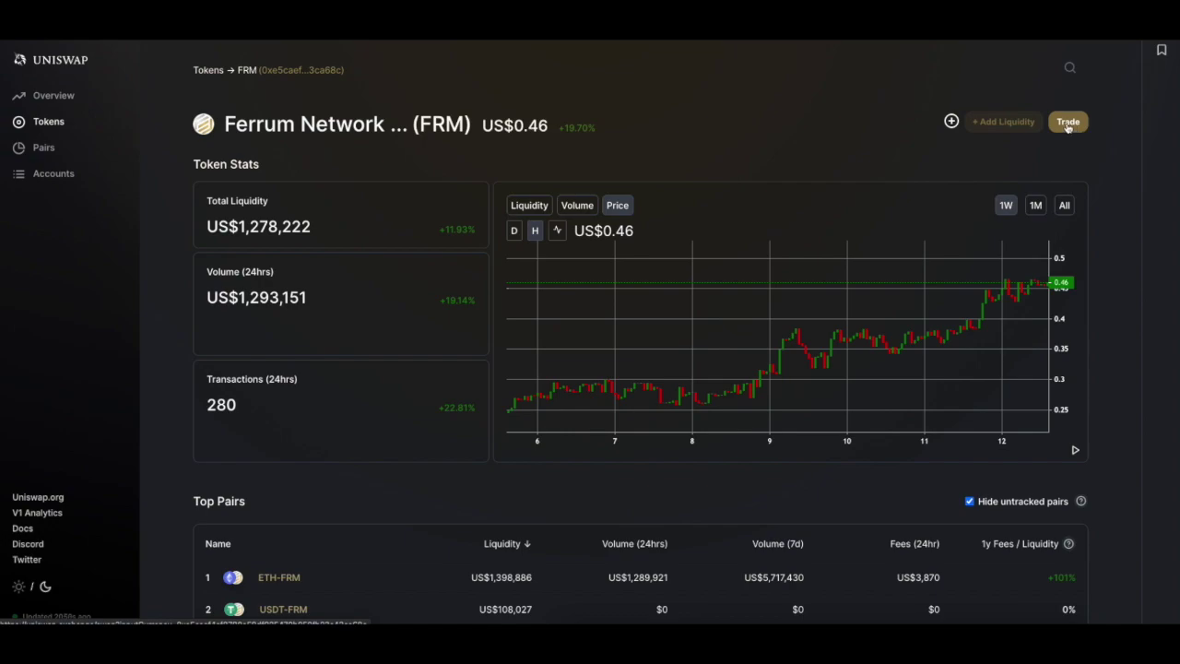
left_click(1068, 123)
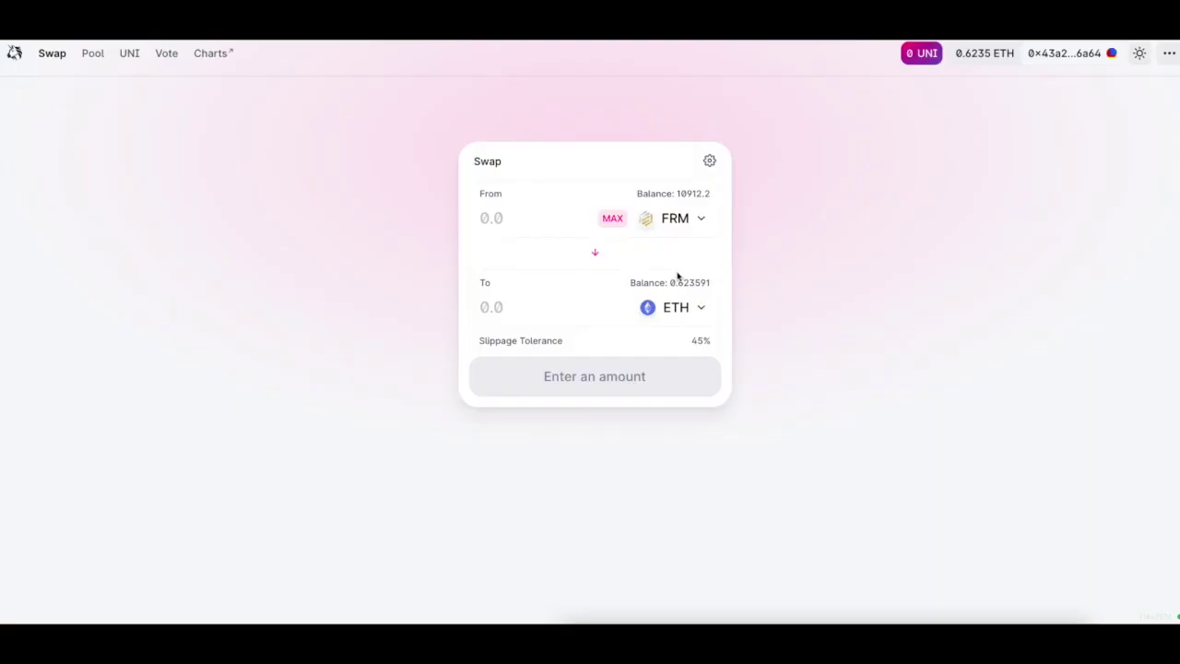
Reverse the swap to ETH-for-FRM and enter 0.5 ETH.
left_click(596, 256)
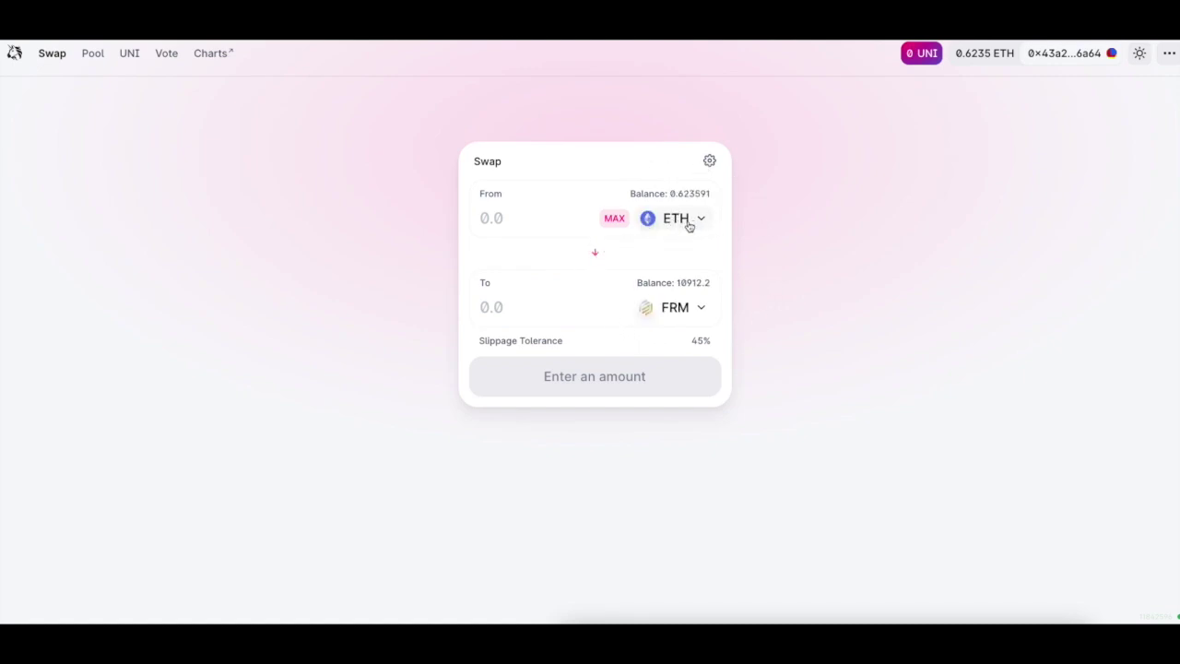
left_click_drag(484, 195, 495, 194)
left_click(499, 193)
type("0.5")
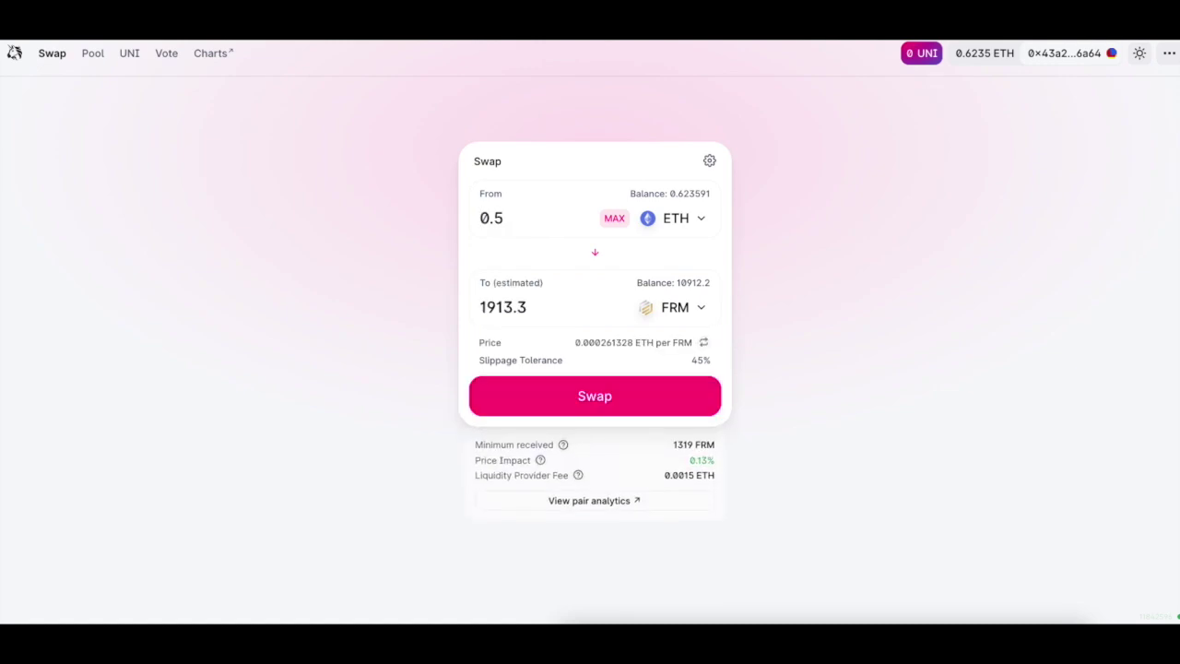
Try FRM target amounts of 50000, 100000 and 25000, then clear the FRM field.
left_click_drag(546, 214, 468, 217)
left_click_drag(534, 303, 427, 306)
type("1")
key("BackSpace")
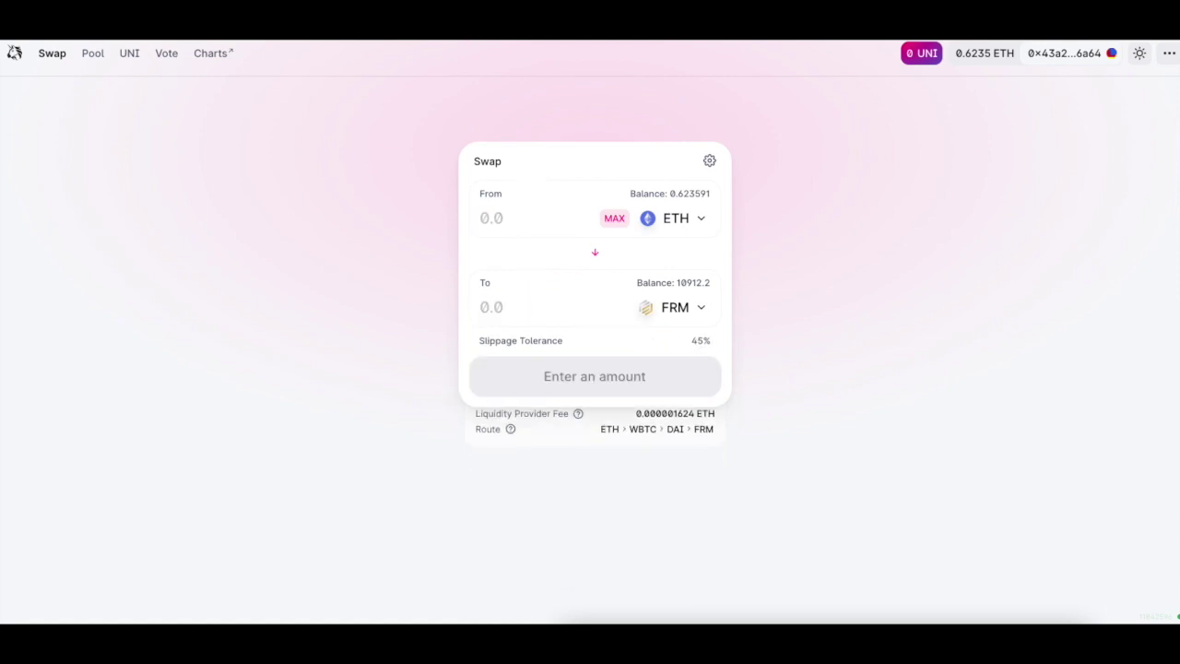
type("50000")
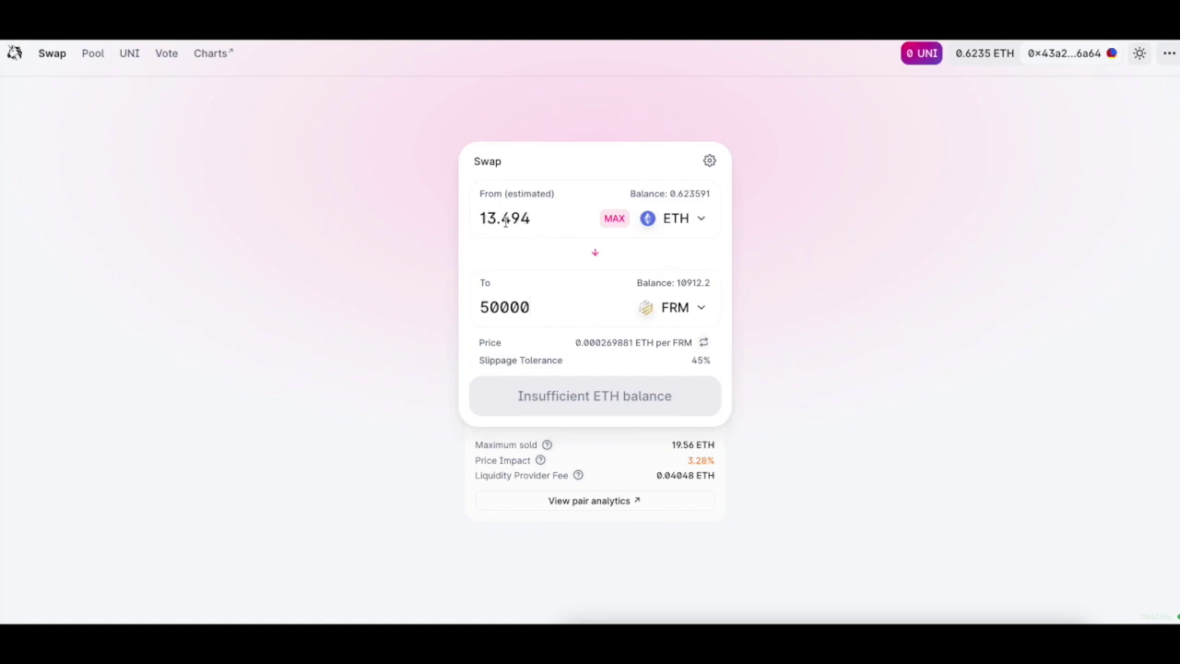
left_click_drag(546, 311, 479, 315)
type("100000")
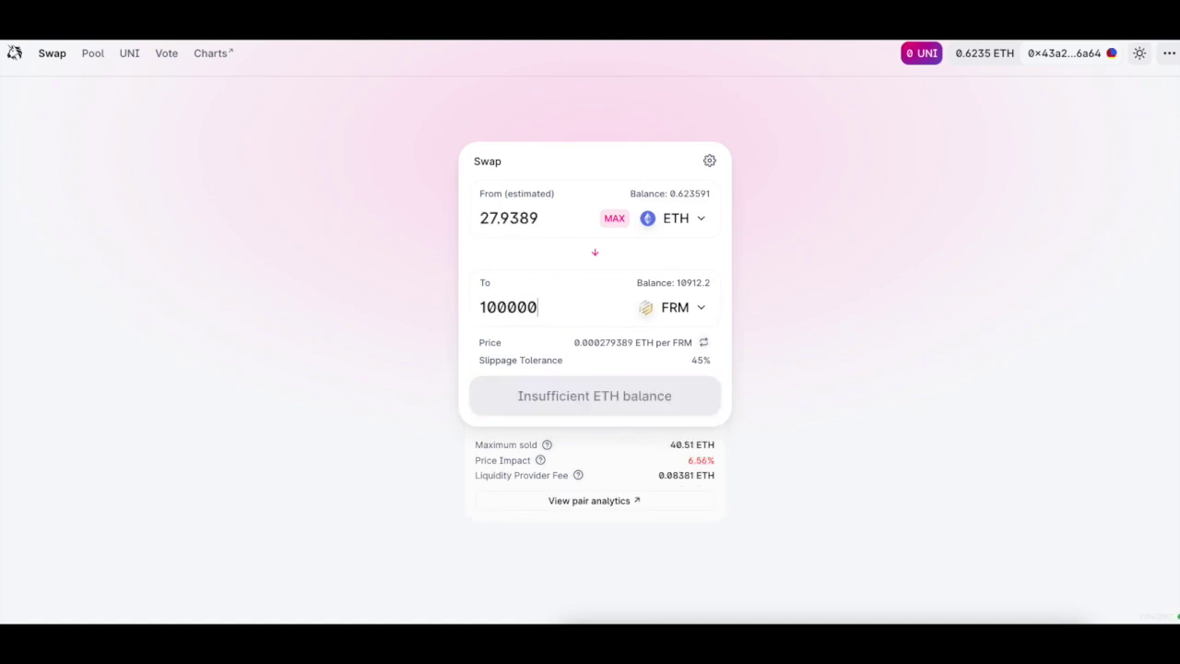
key("BackSpace")
key("BackSpace")
key("BackSpace")
key("BackSpace")
key("BackSpace")
key("BackSpace")
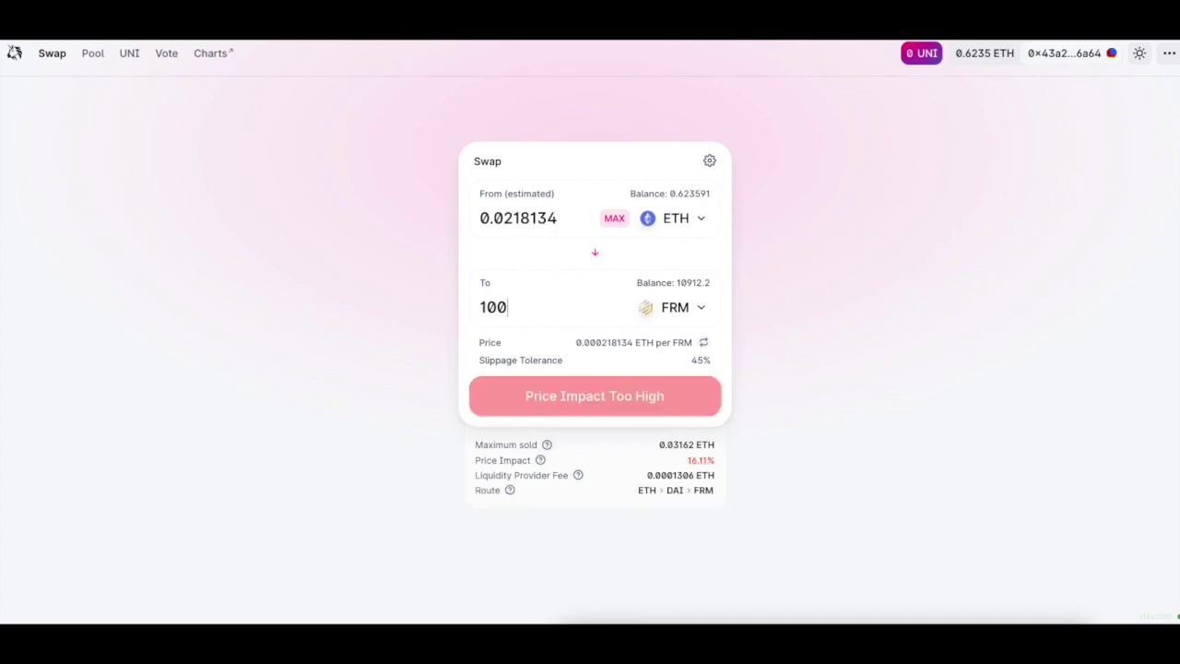
type("25000")
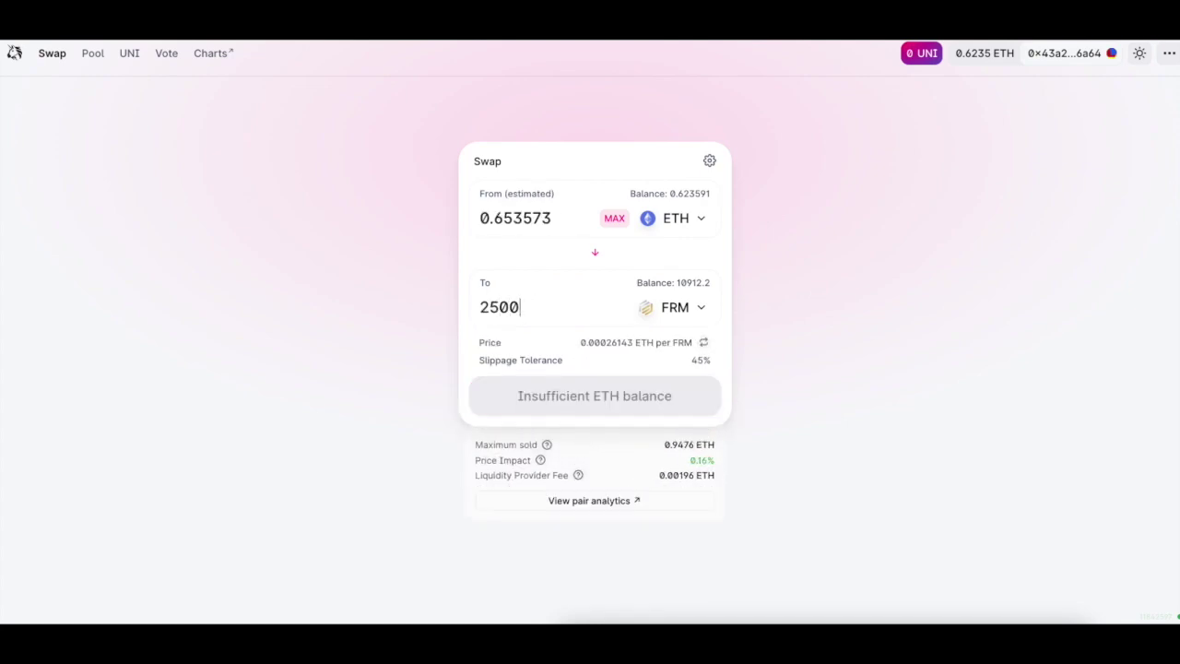
key("BackSpace")
key("BackSpace")
key("BackSpace")
key("BackSpace")
key("BackSpace")
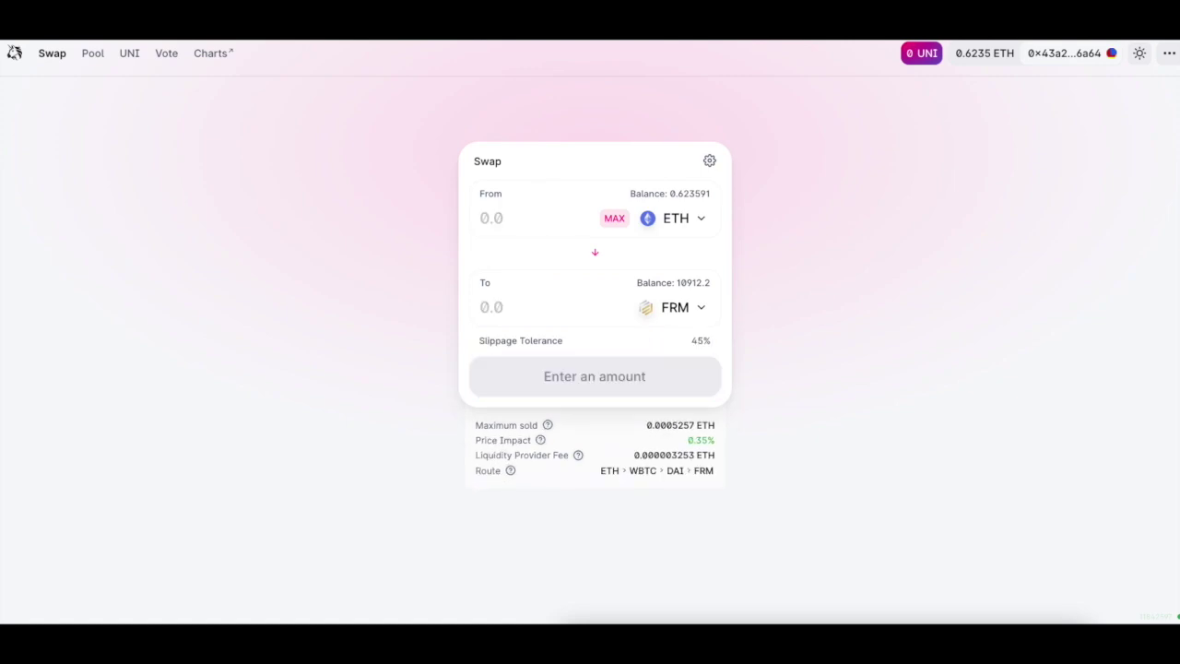
Enter 0.5 ETH again and confirm the swap for FRM.
left_click(517, 217)
type("0.5")
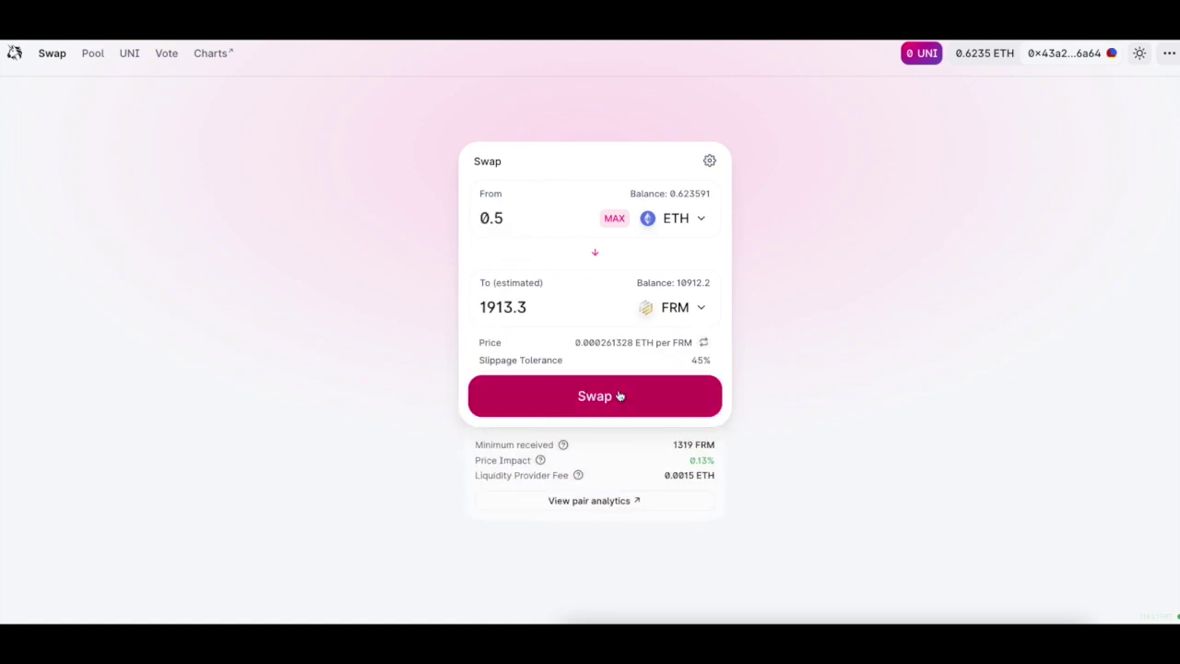
left_click(619, 395)
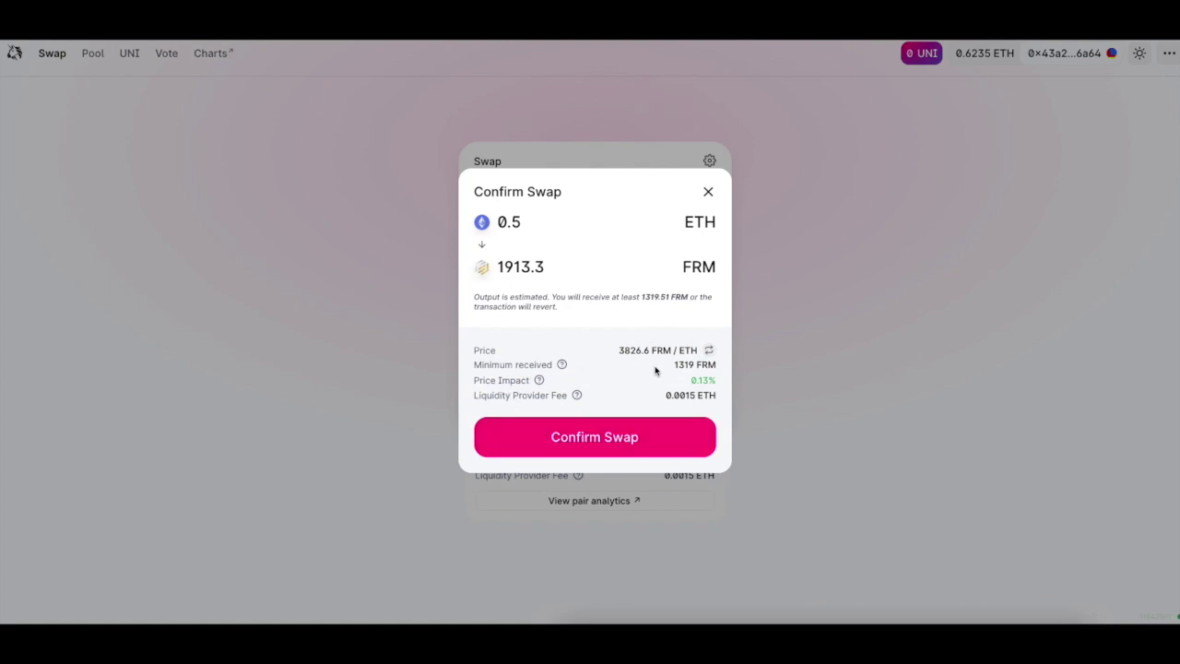
left_click(624, 447)
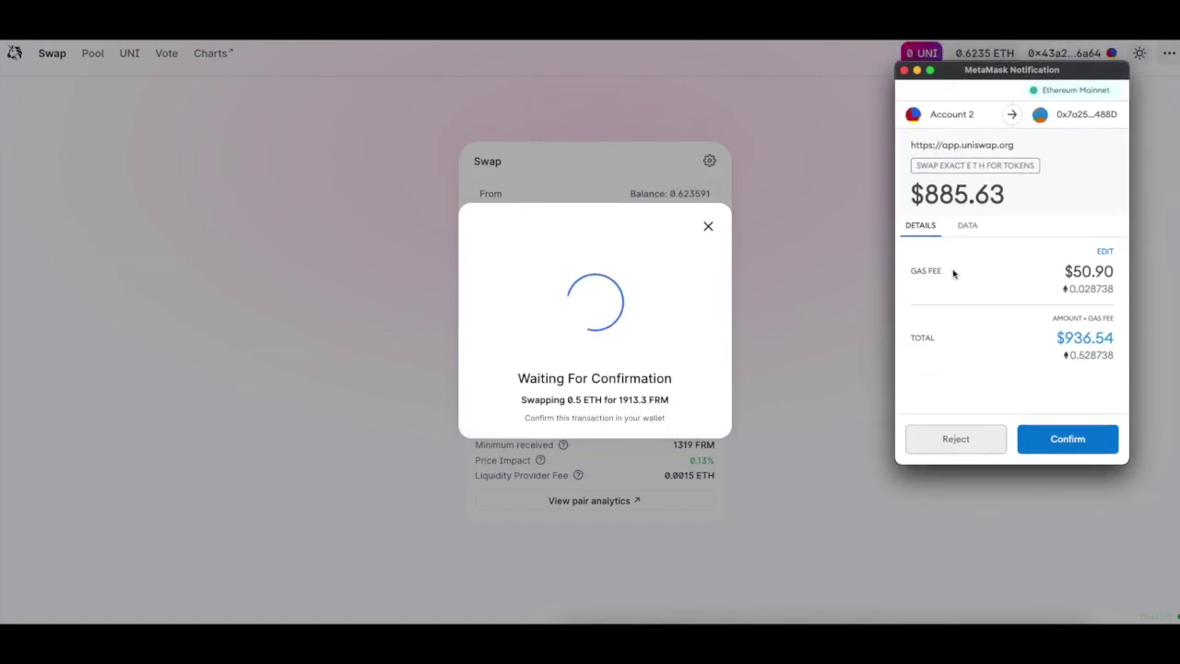
Set the swap's gas fee to Fast in MetaMask and approve the transaction.
left_click(1103, 251)
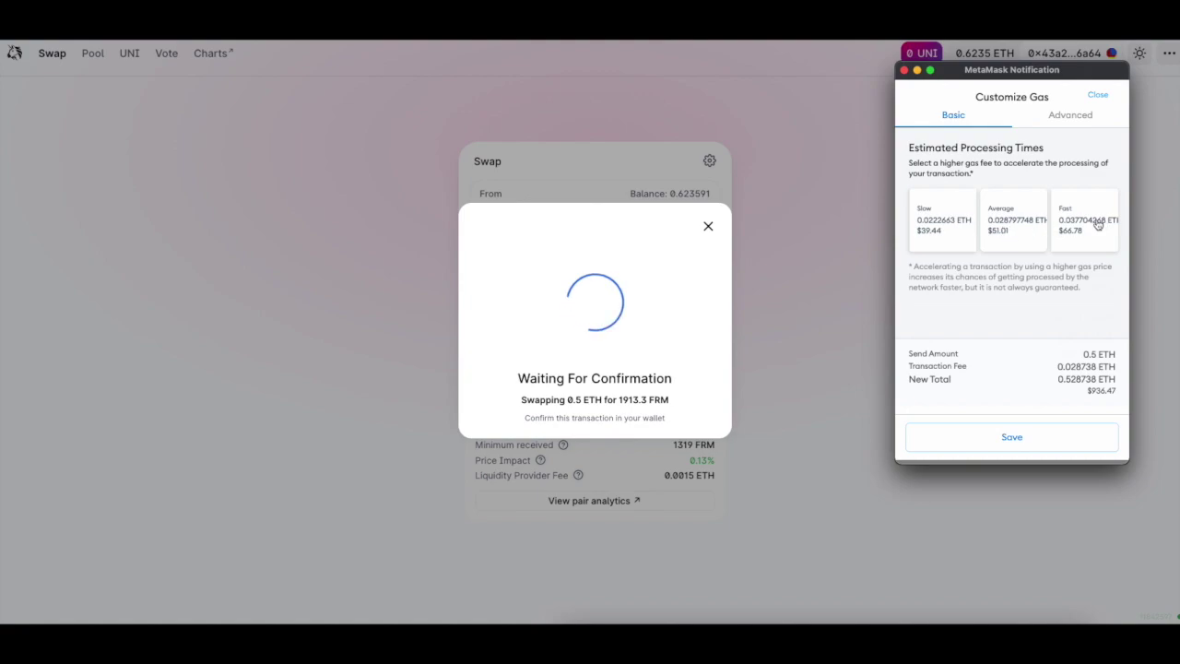
left_click(1095, 226)
left_click(1062, 430)
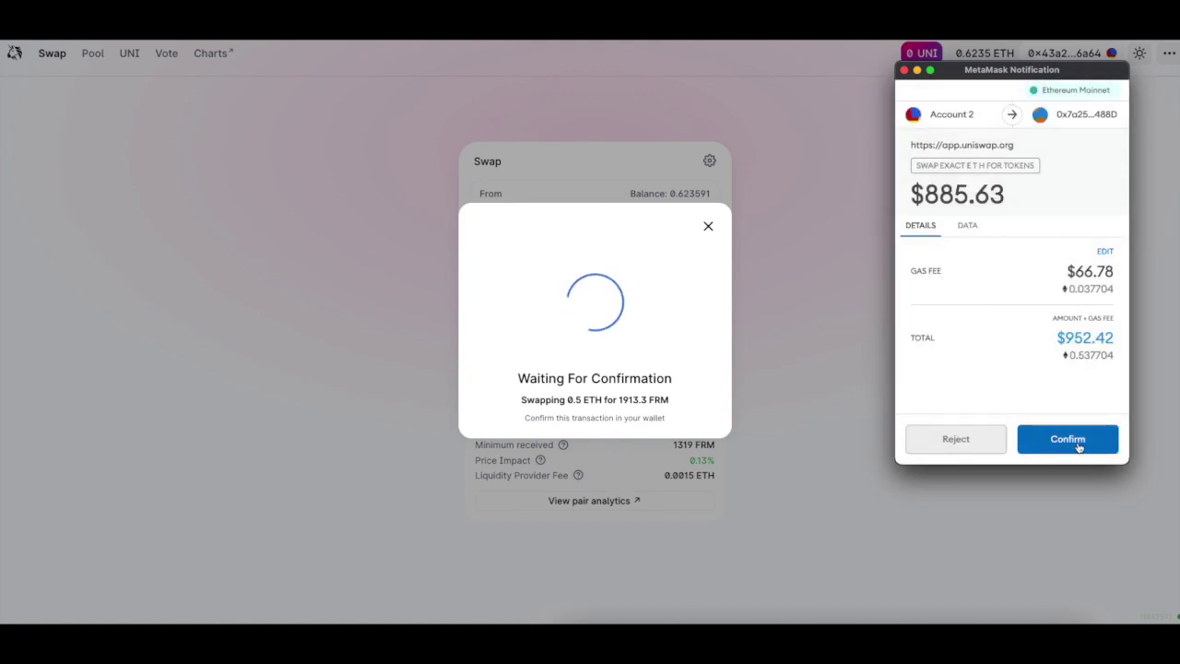
left_click(1077, 447)
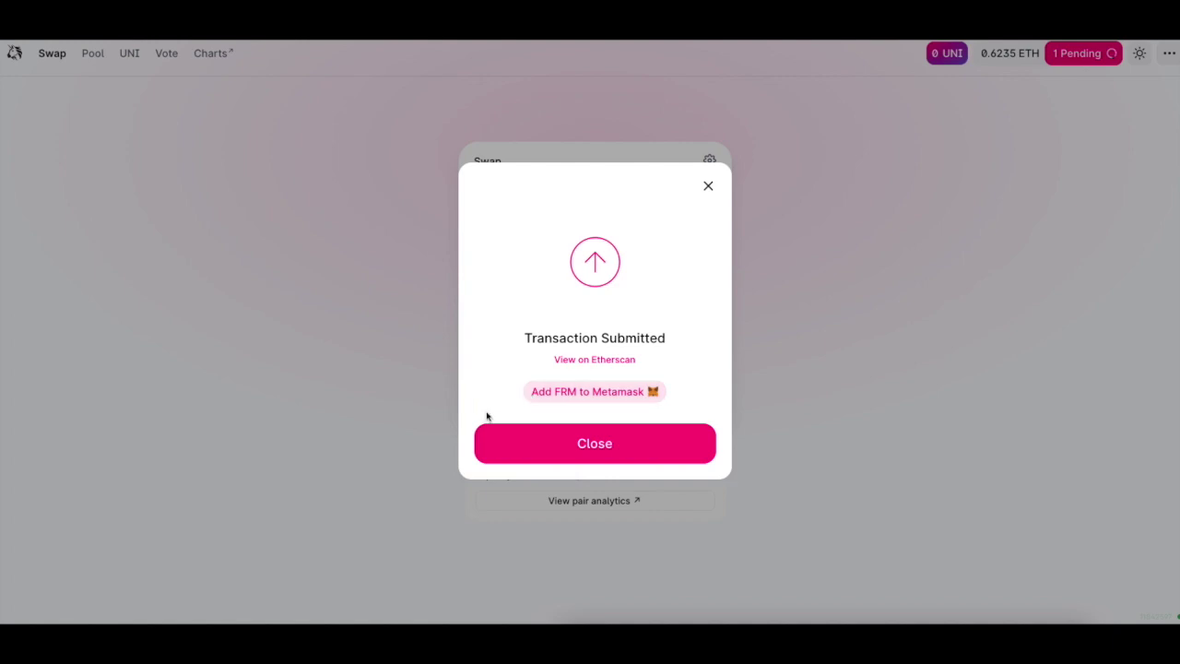
Add the FRM token to MetaMask and dismiss the transaction-submitted notice.
left_click(562, 401)
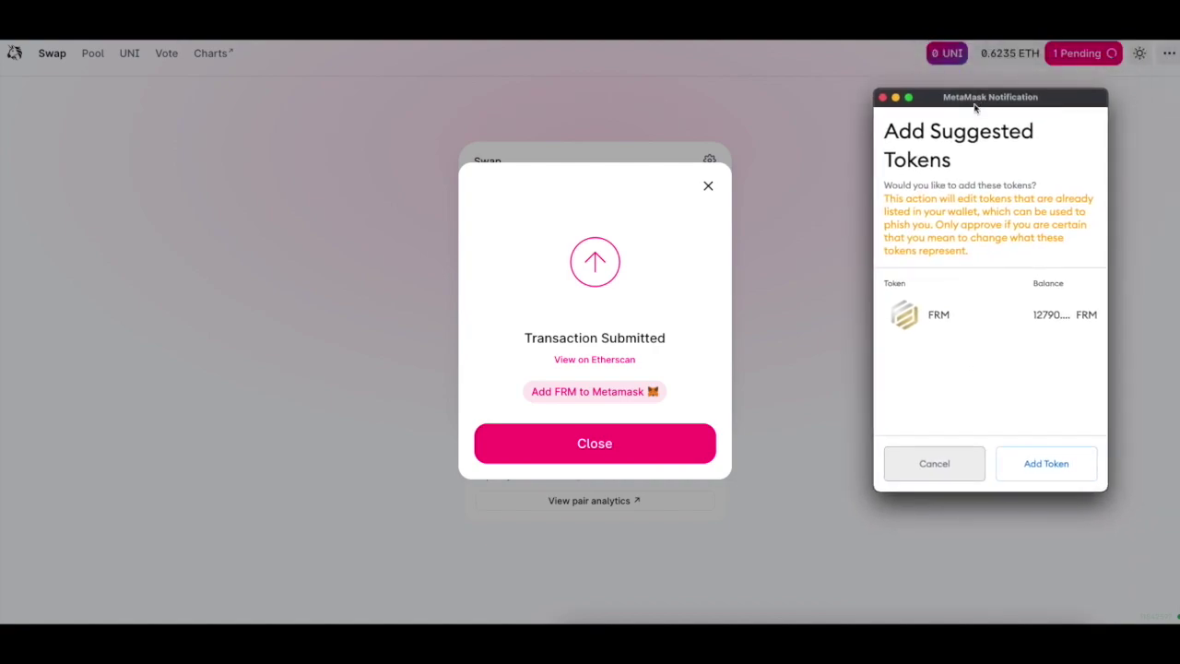
left_click(1042, 466)
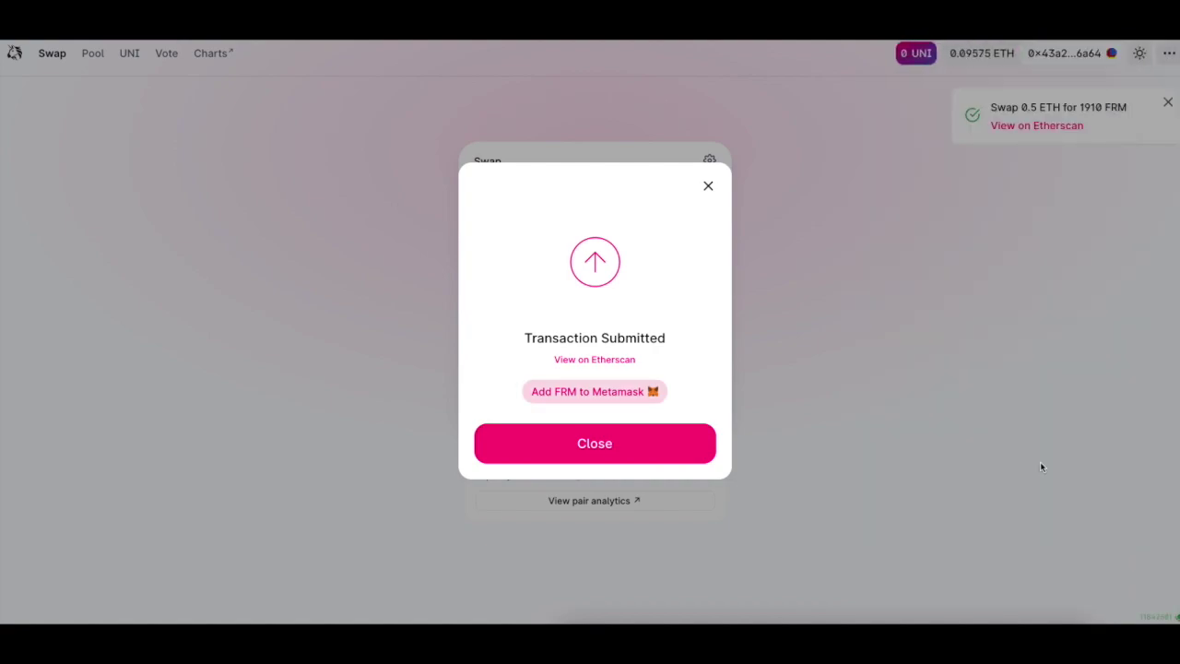
left_click(708, 186)
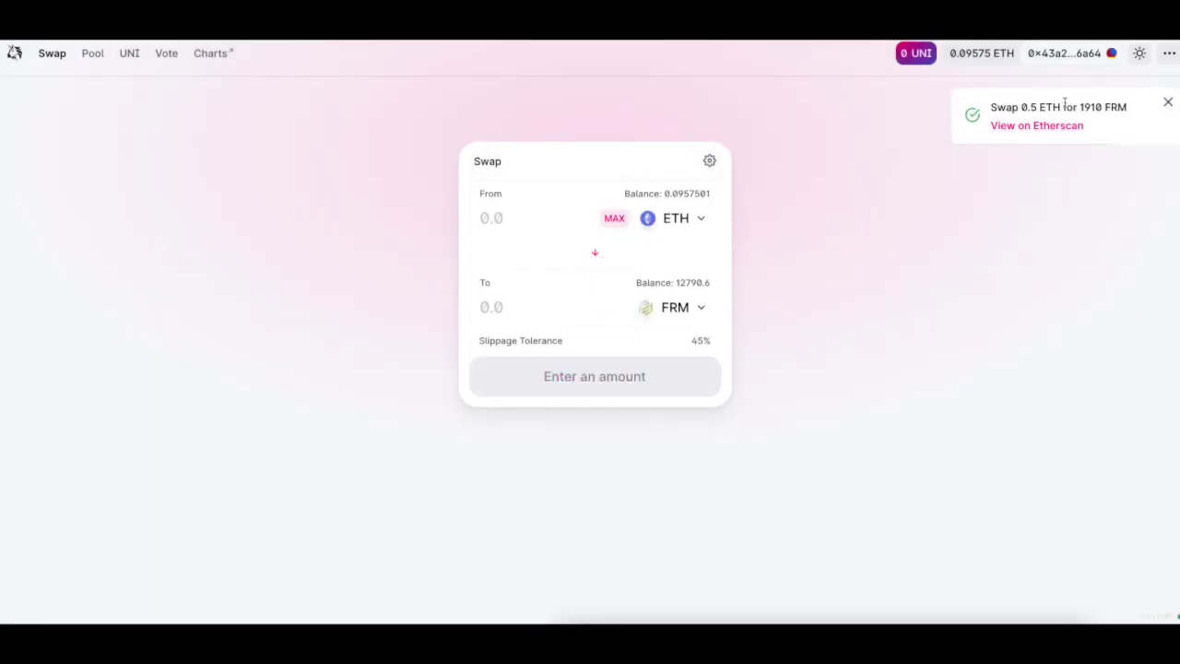
left_click_drag(1128, 107, 983, 114)
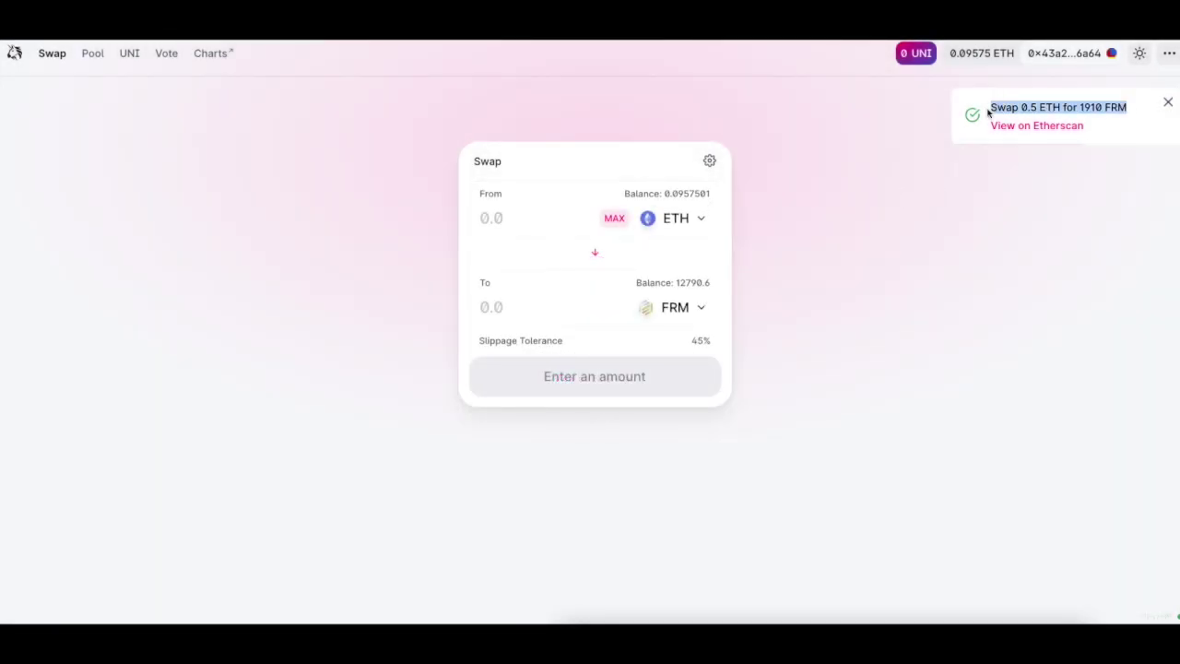
left_click(1042, 90)
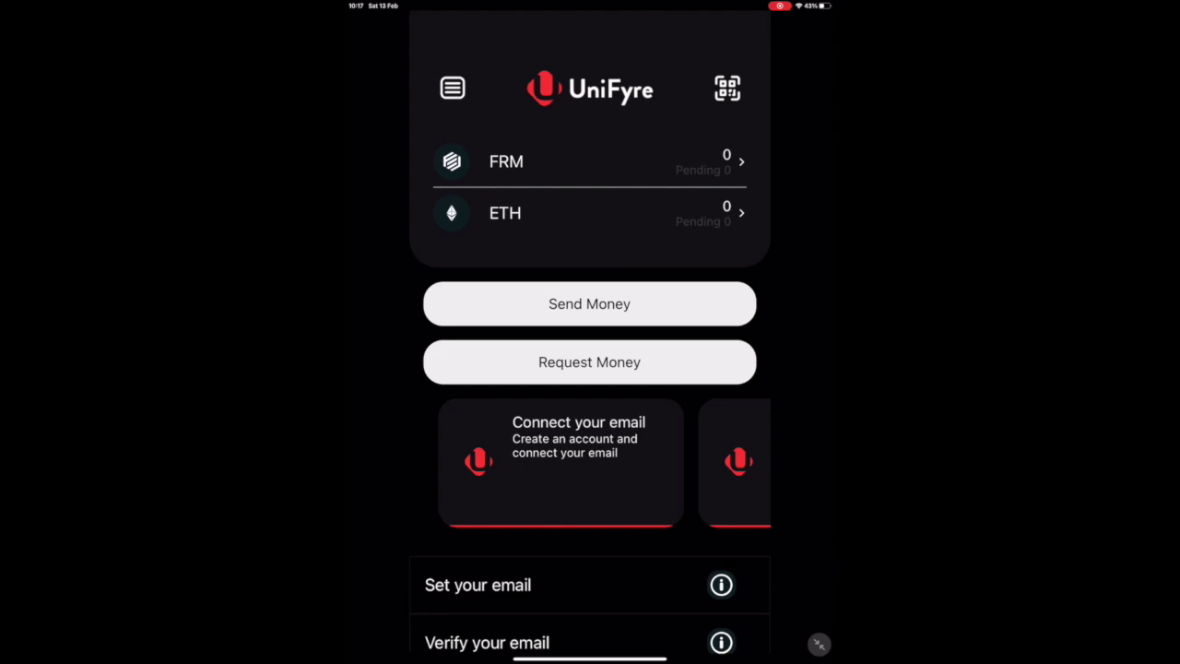
Register a UniFyre Wallet account with the user's e-mail address, password and name.
left_click(561, 461)
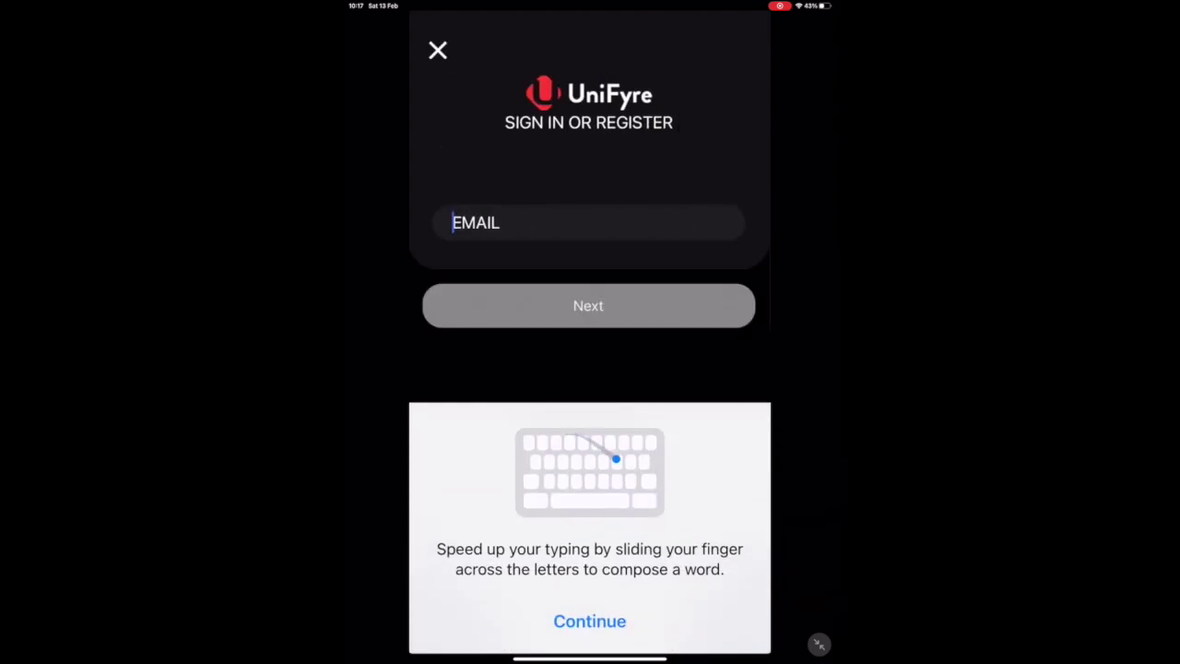
left_click(589, 621)
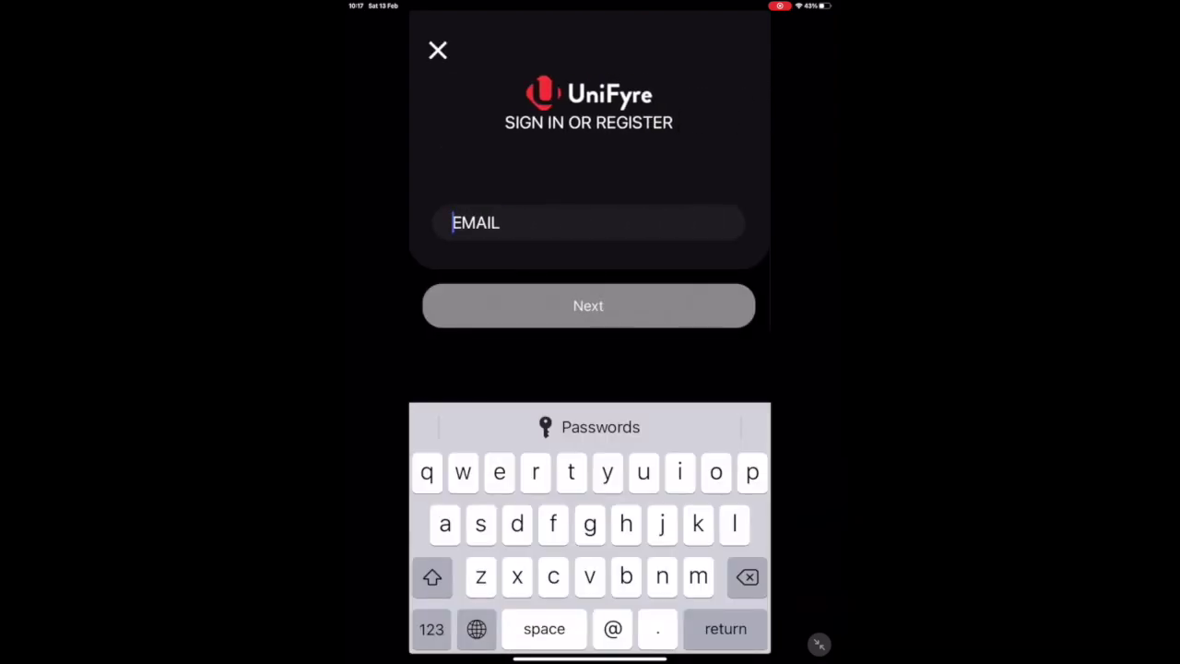
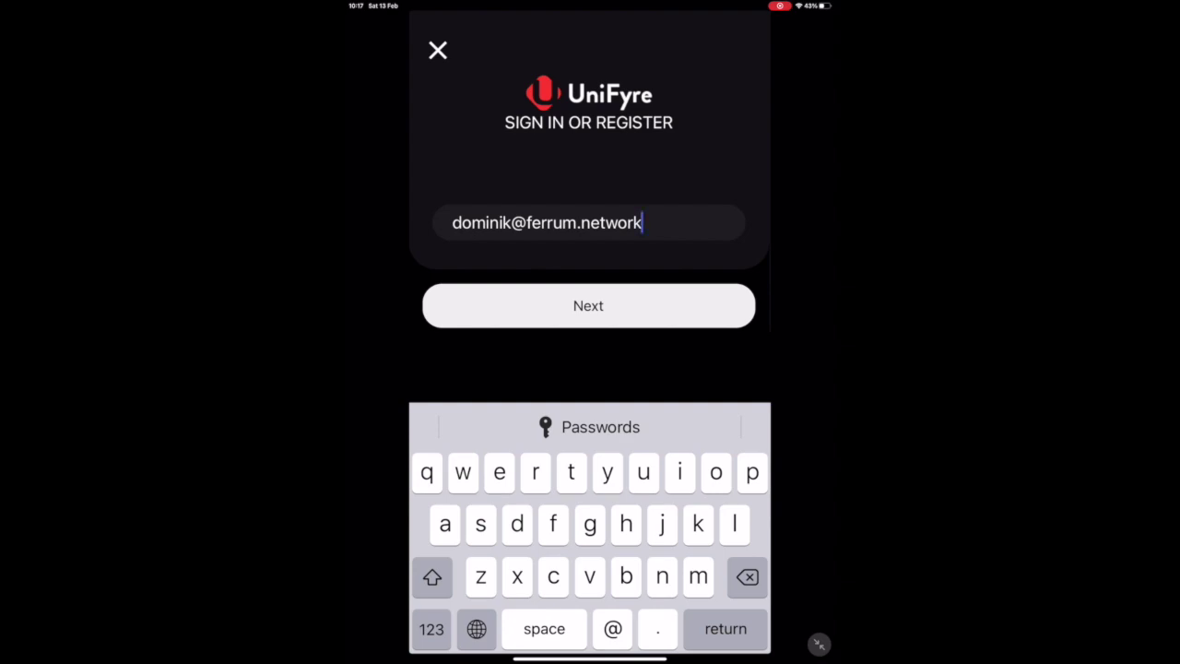
key("Return")
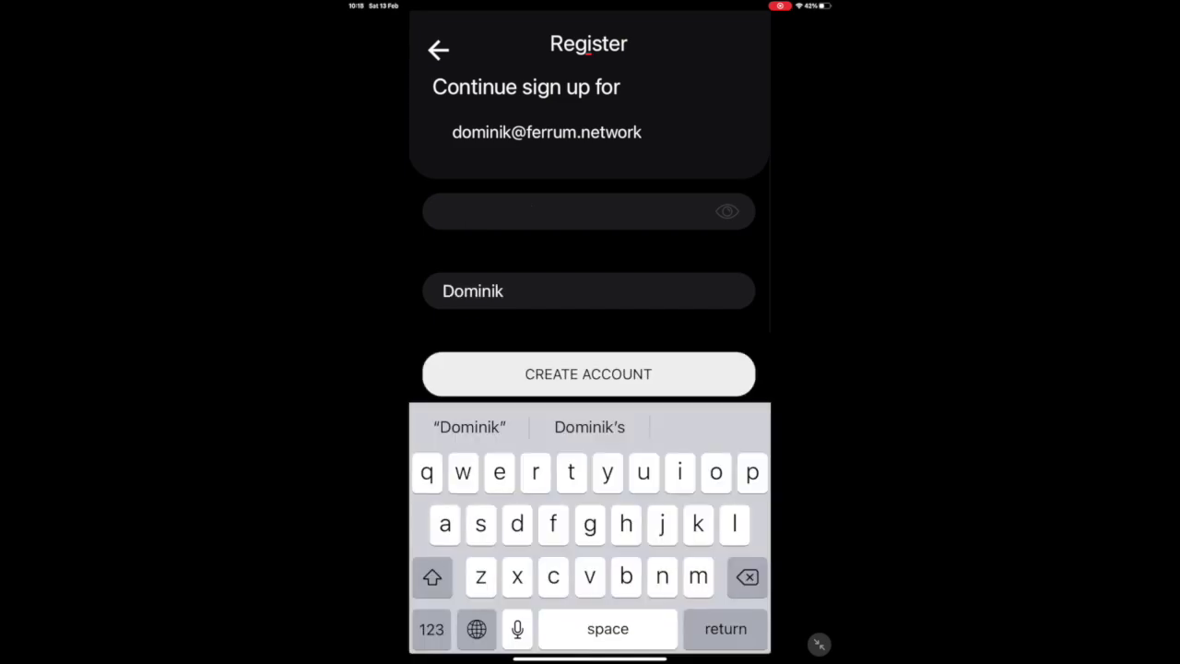
key("Return")
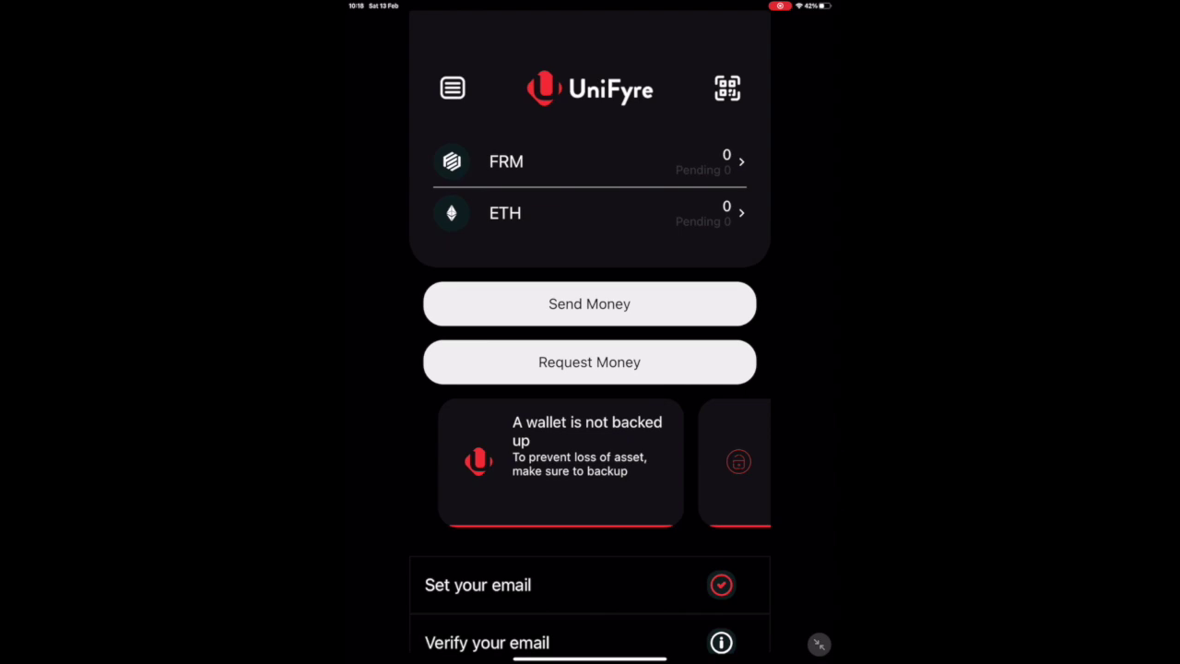
Start the wallet key backup using the single-sheet security phrases option.
left_click(560, 461)
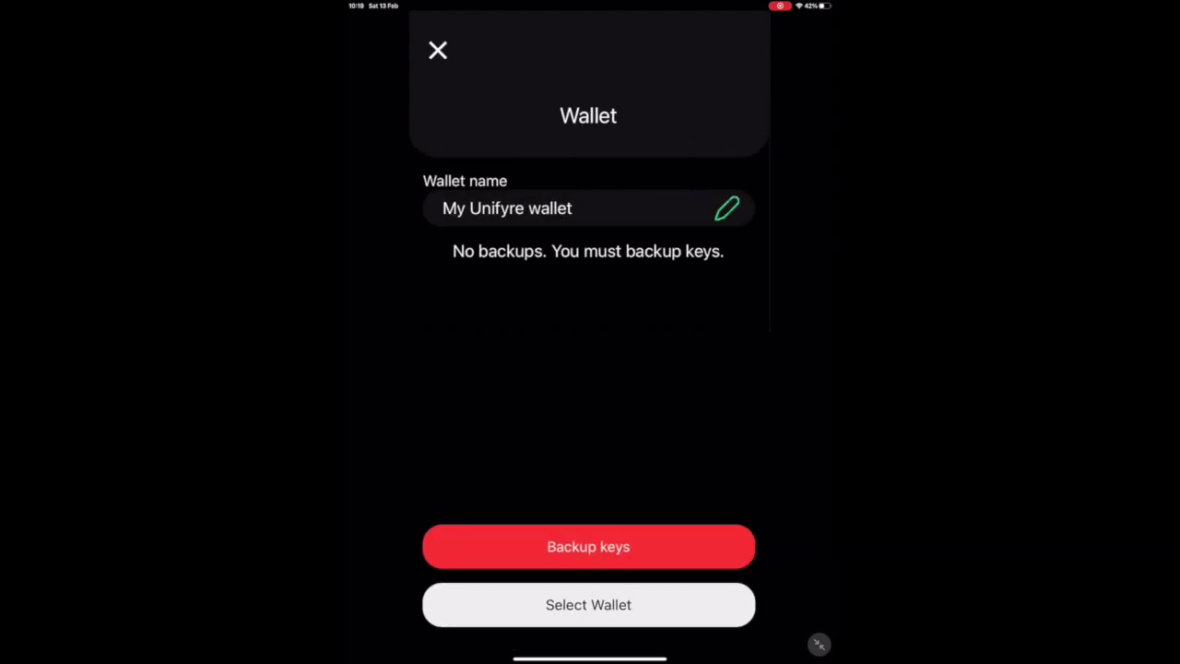
left_click(588, 546)
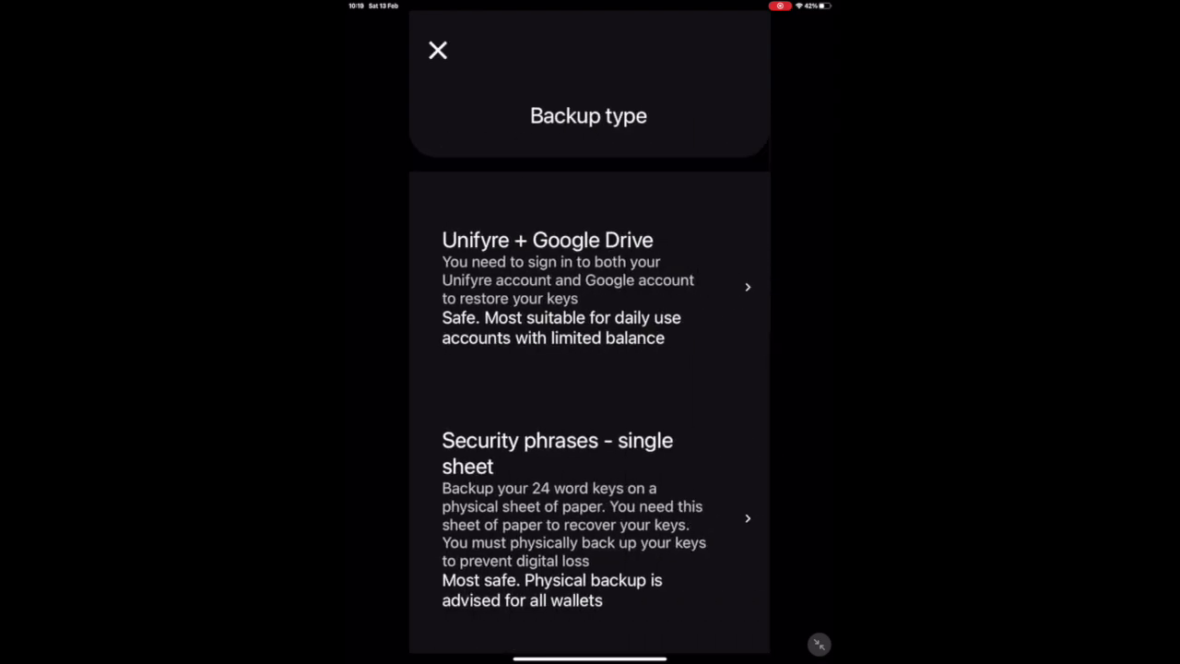
scroll(590, 369, "down", 5)
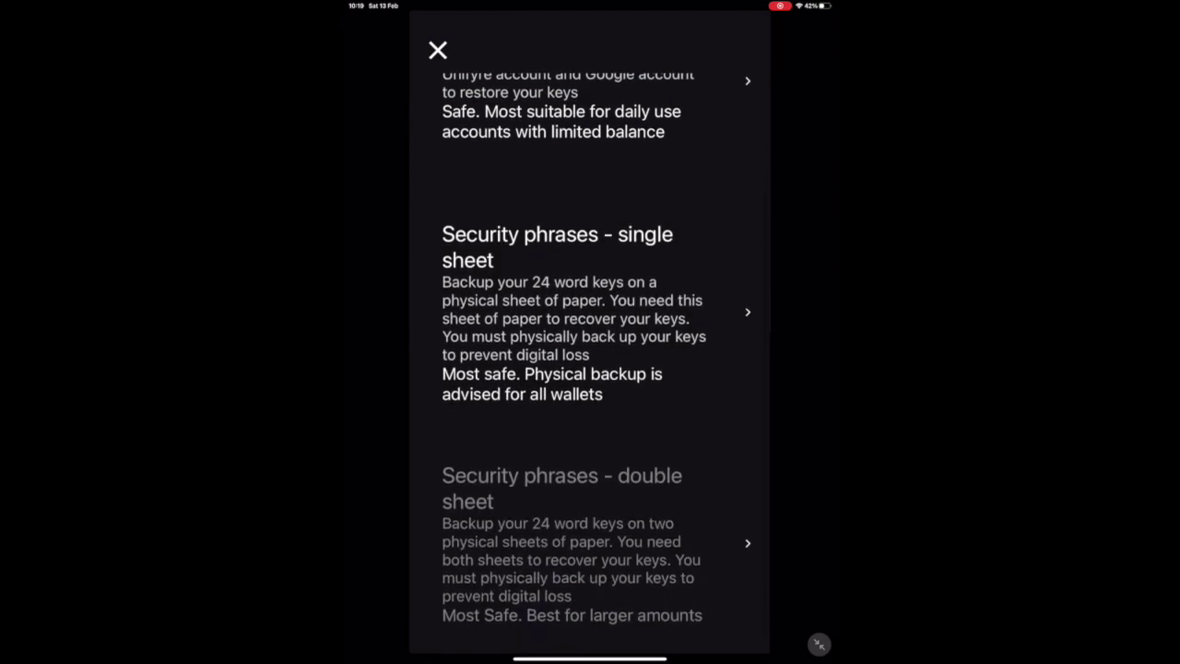
left_click(587, 332)
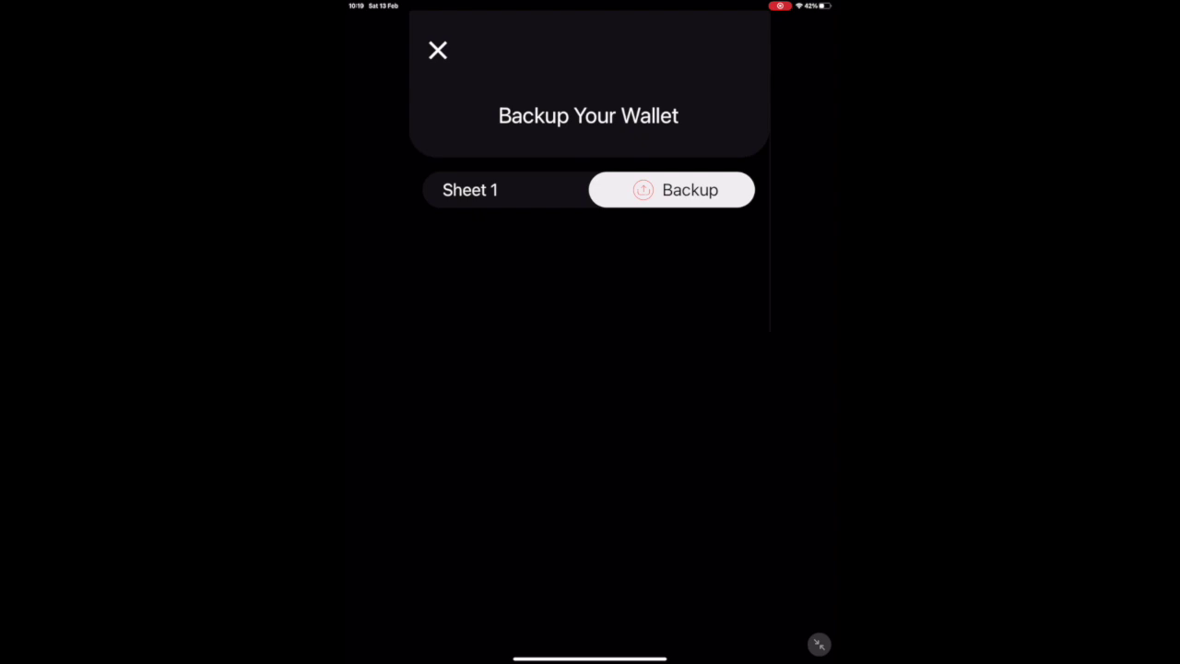
Reveal and review the 24-word recovery phrase, then go on to verifying the paper backup.
left_click(671, 190)
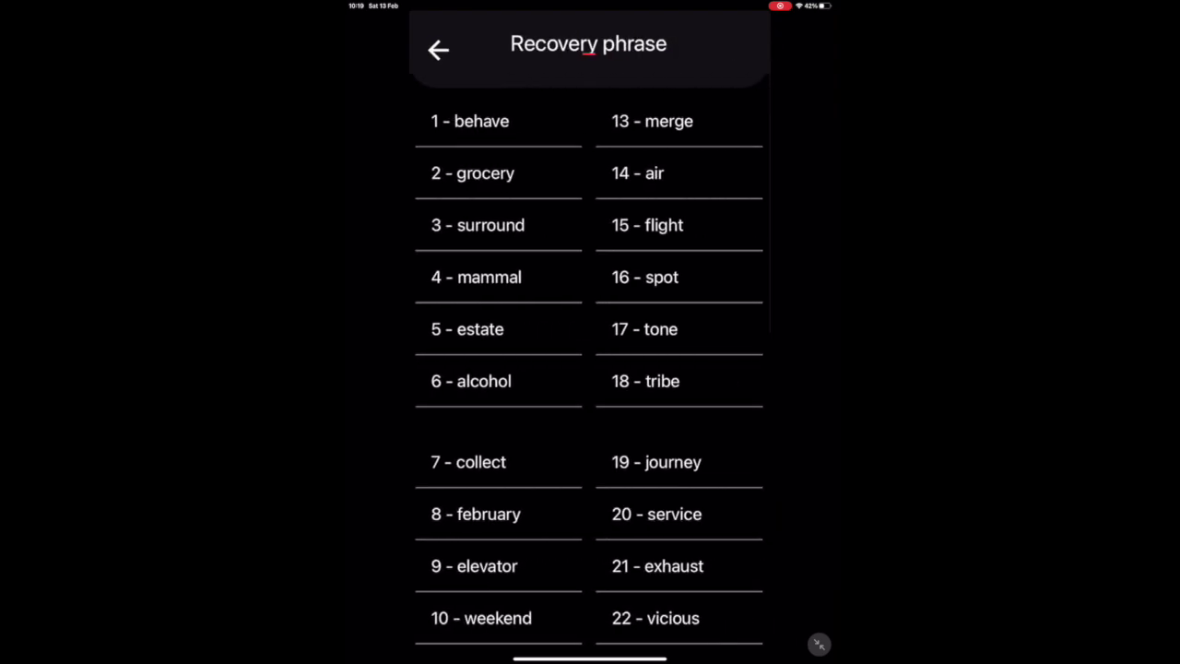
scroll(590, 369, "down", 1)
scroll(590, 369, "down", 2)
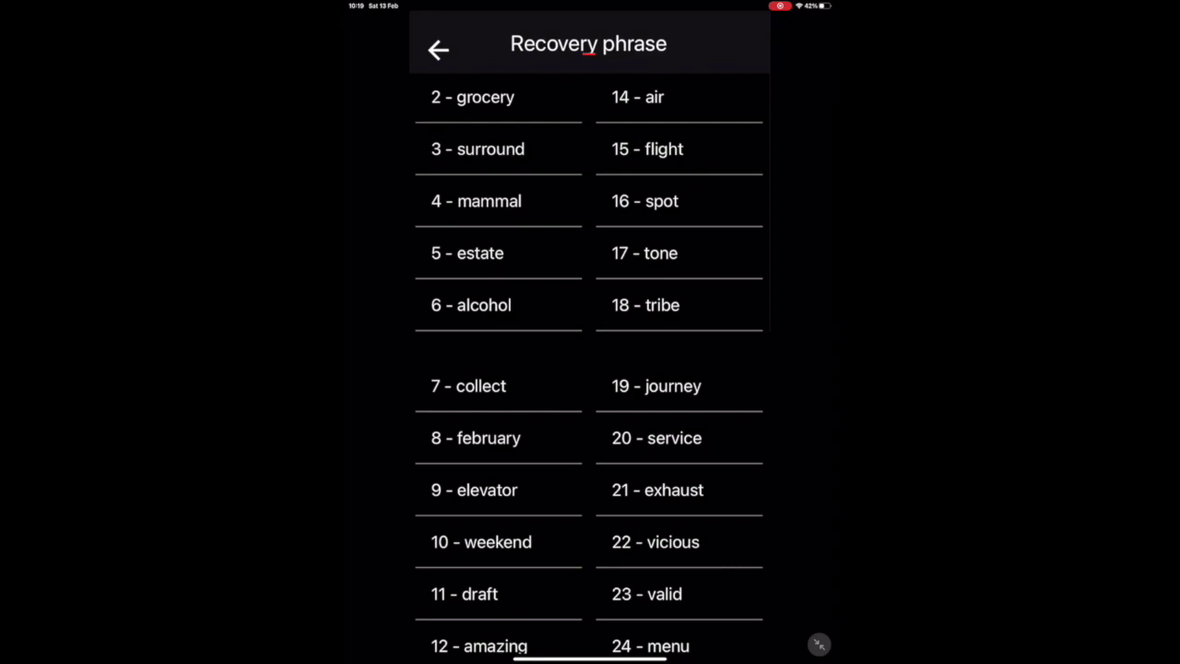
scroll(591, 369, "up", 2)
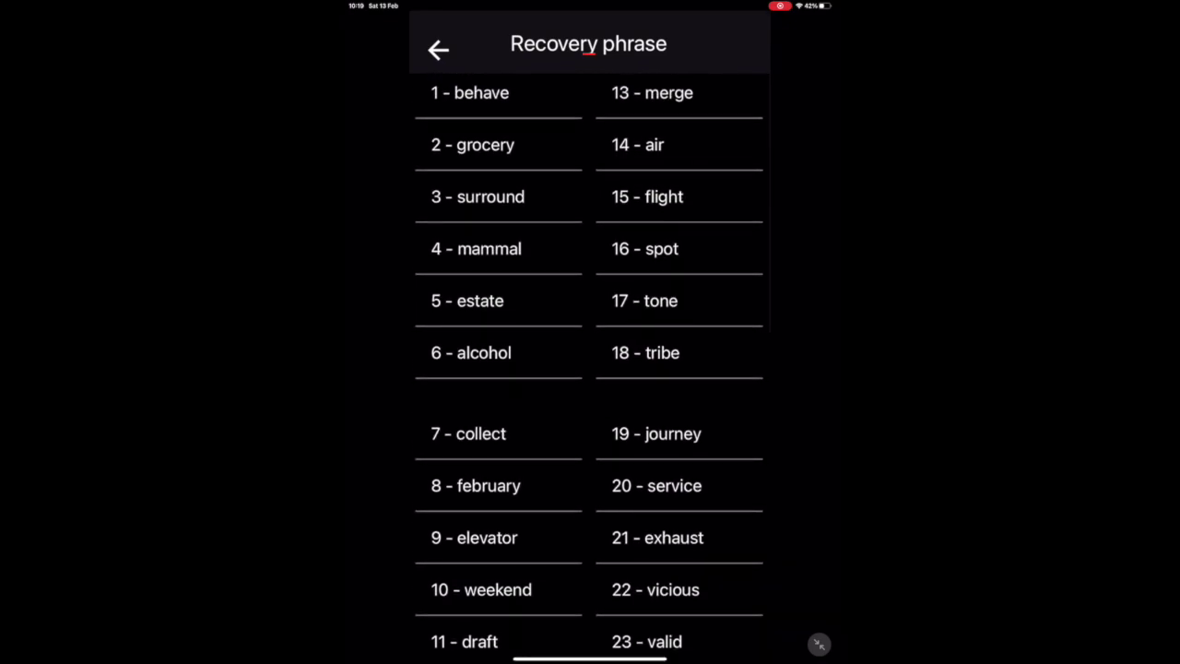
scroll(480, 433, "down", 3)
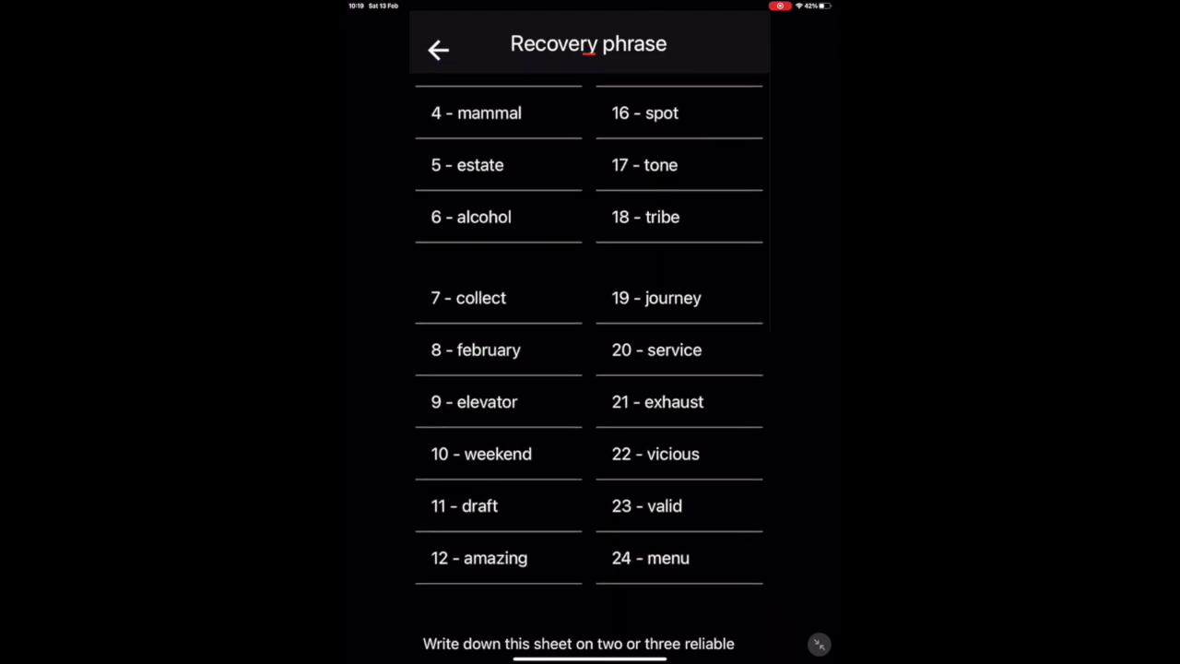
scroll(591, 369, "down", 3)
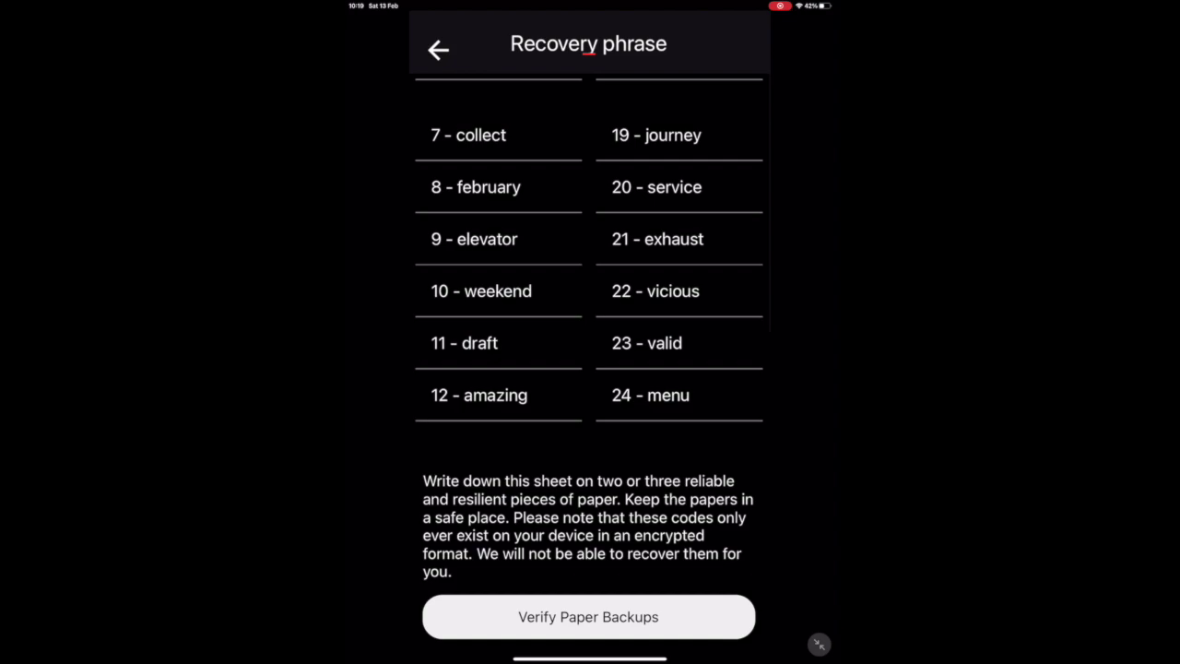
left_click(589, 617)
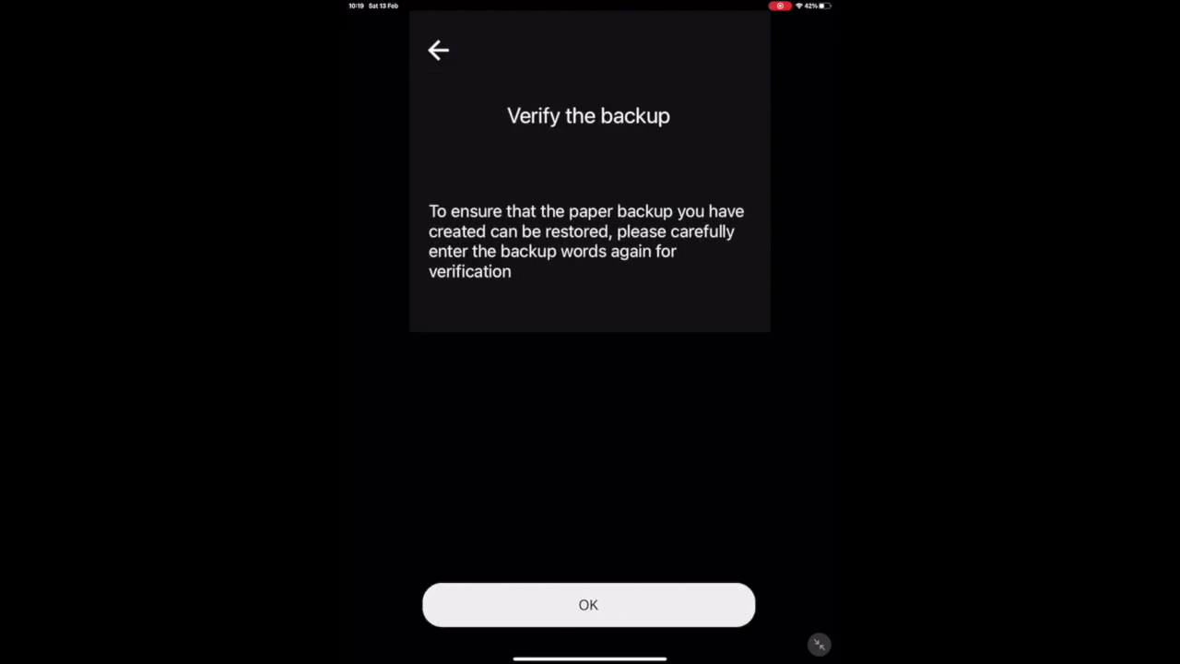
Fill in missing recovery words 4, 6 and 7 by searching 'mamm', 'alc' and 'coll'.
left_click(588, 605)
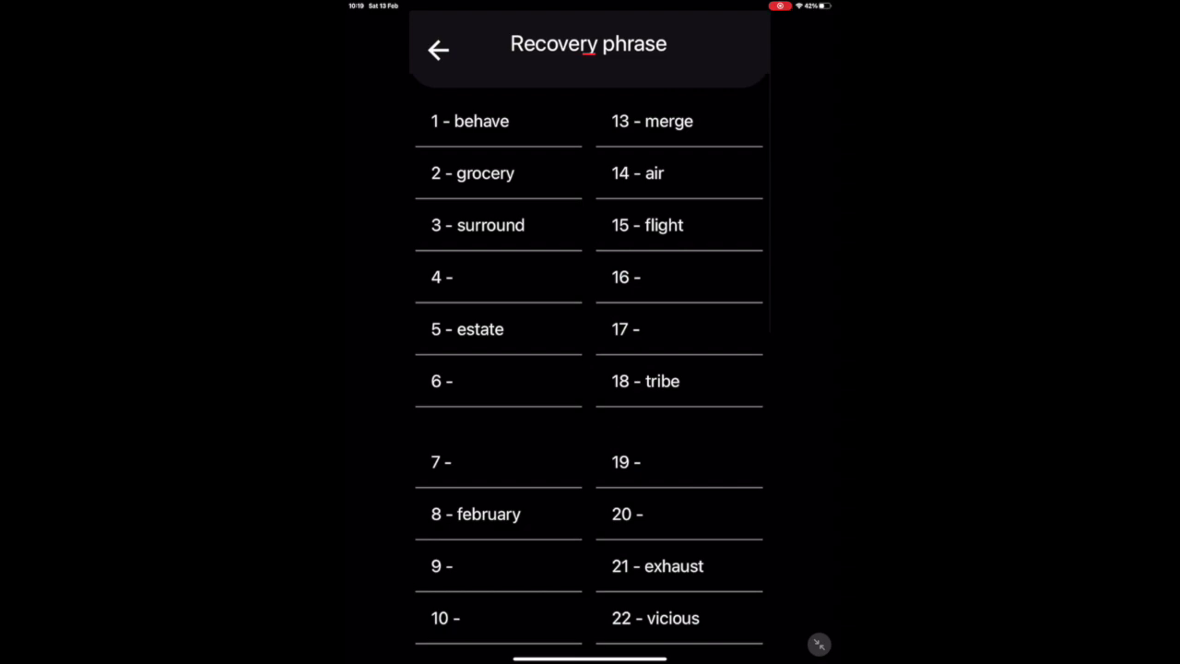
left_click(498, 276)
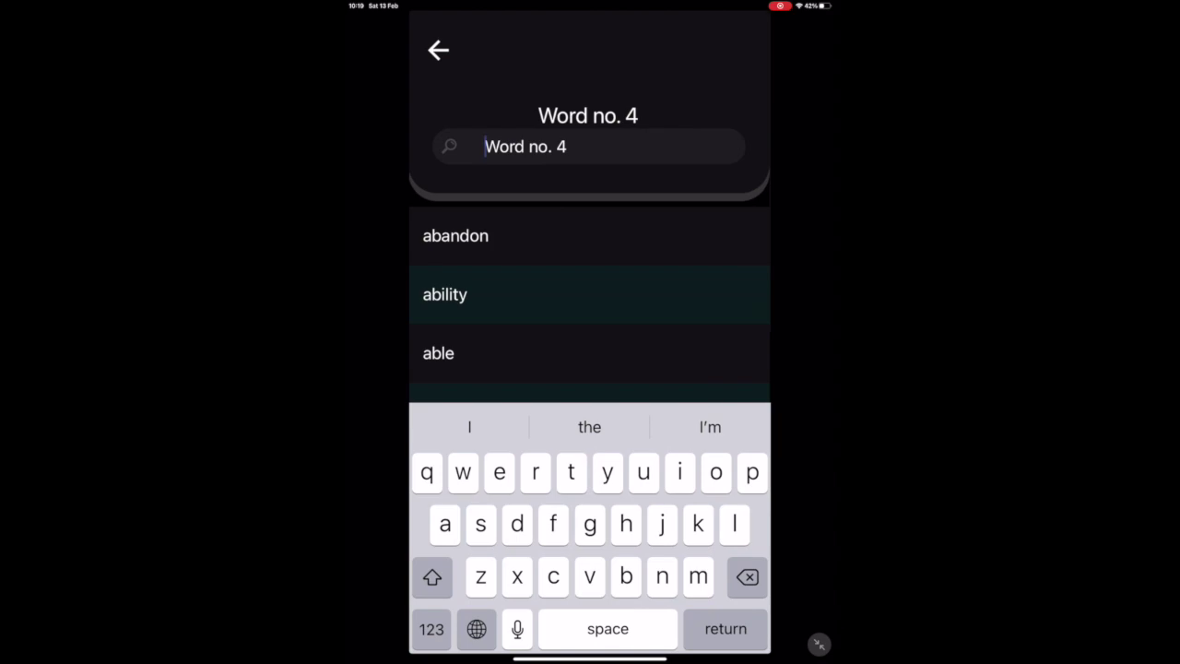
type("ma")
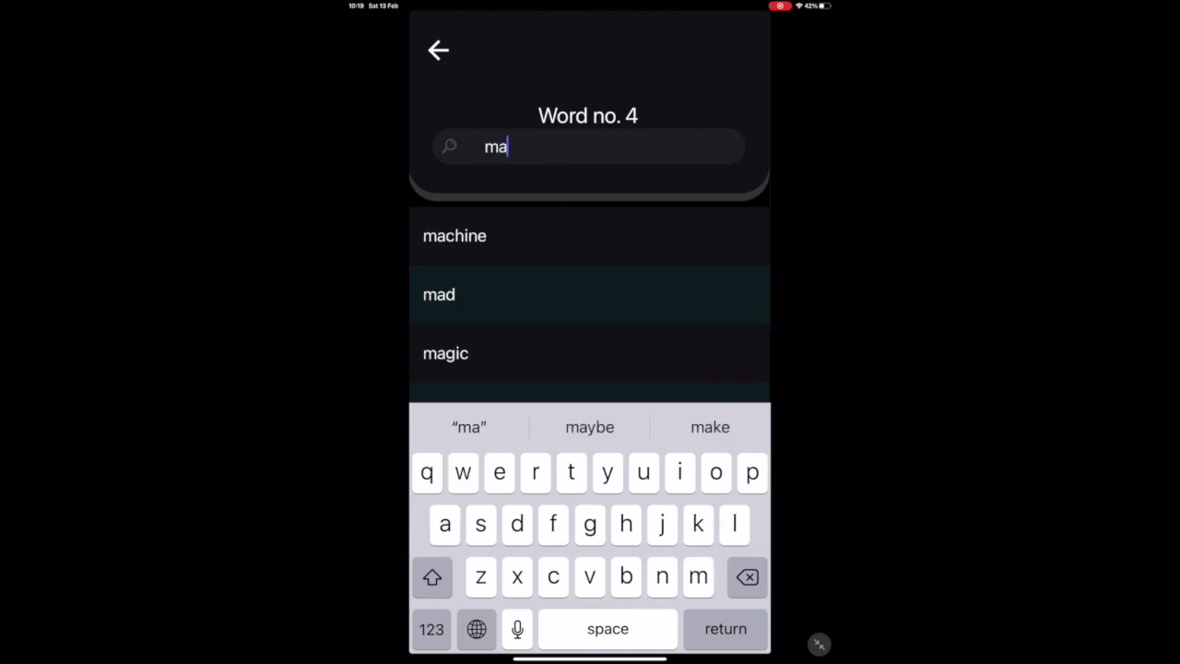
type("mm")
left_click(455, 235)
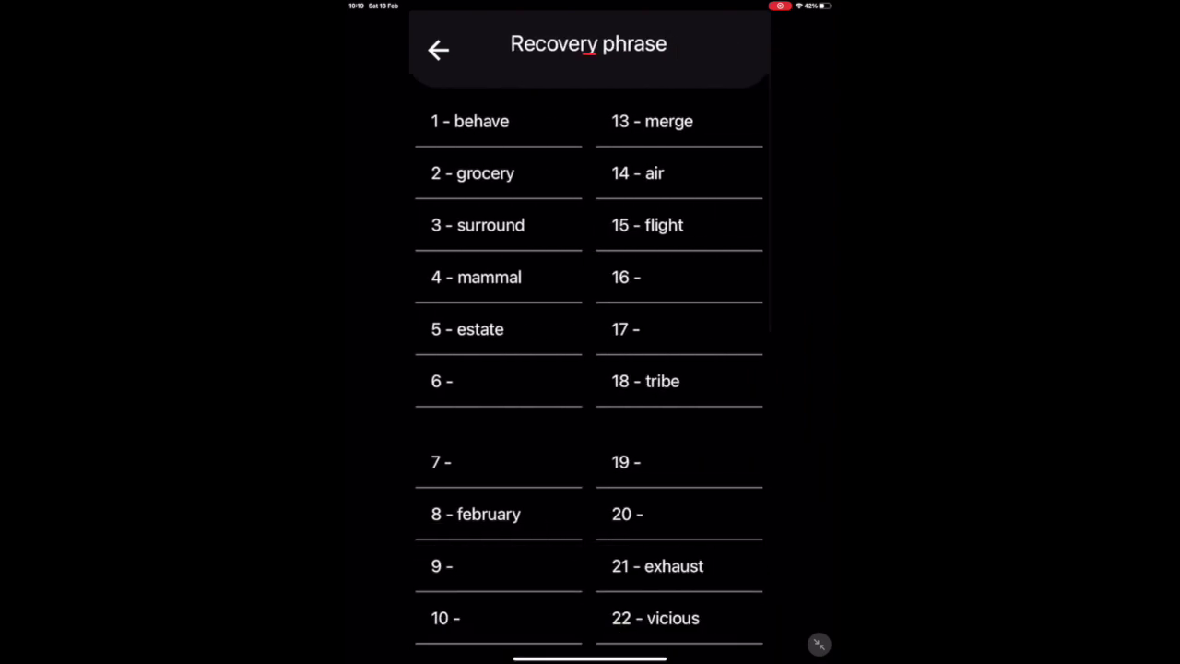
left_click(443, 381)
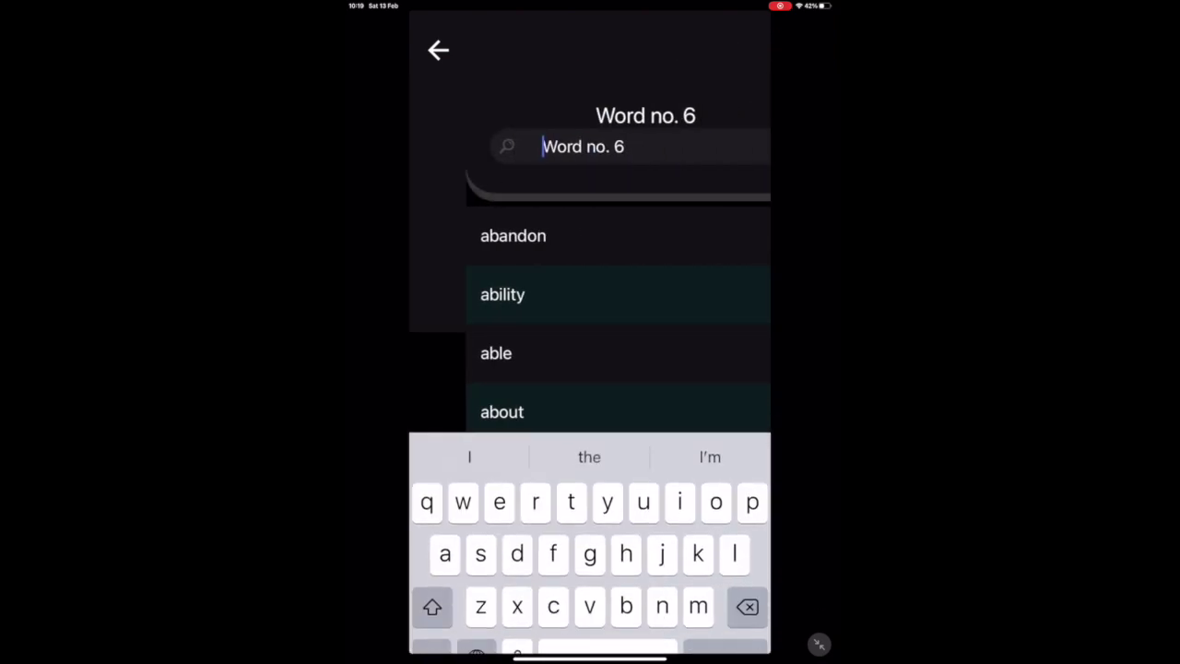
type("alc")
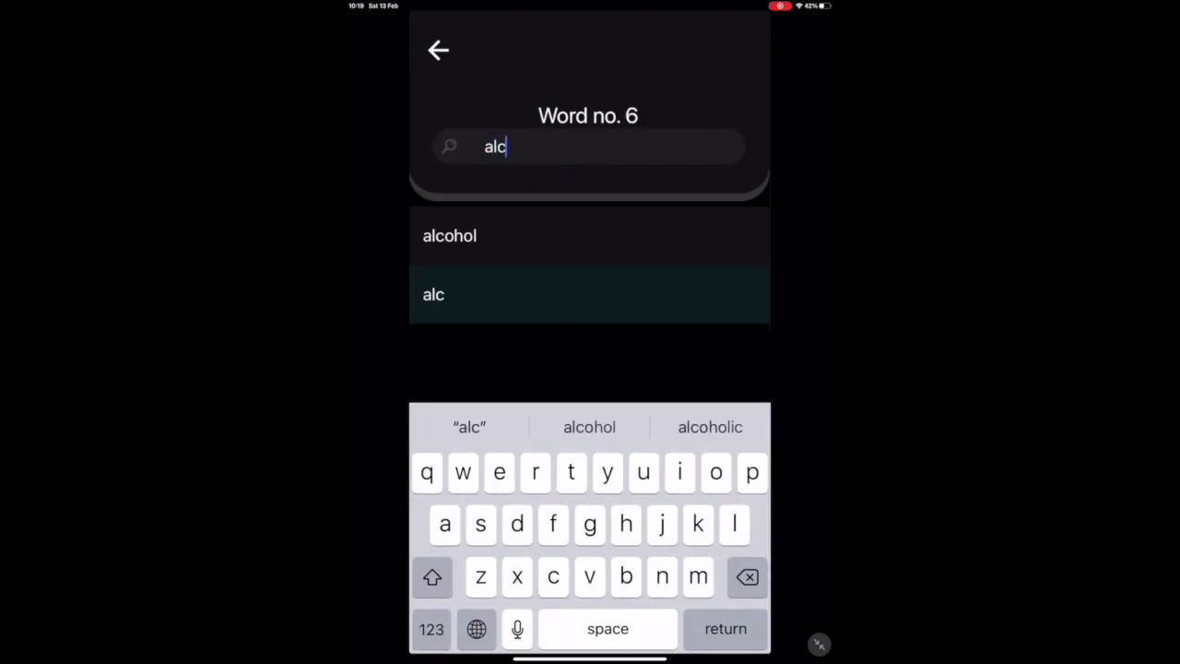
left_click(451, 235)
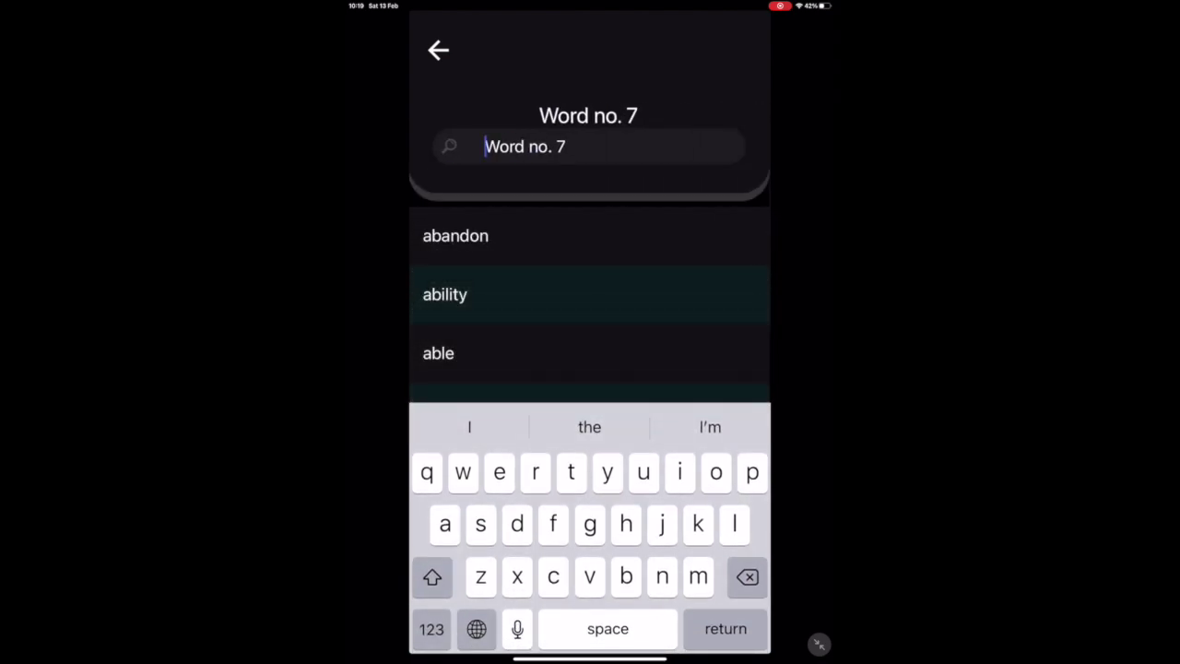
type("coll")
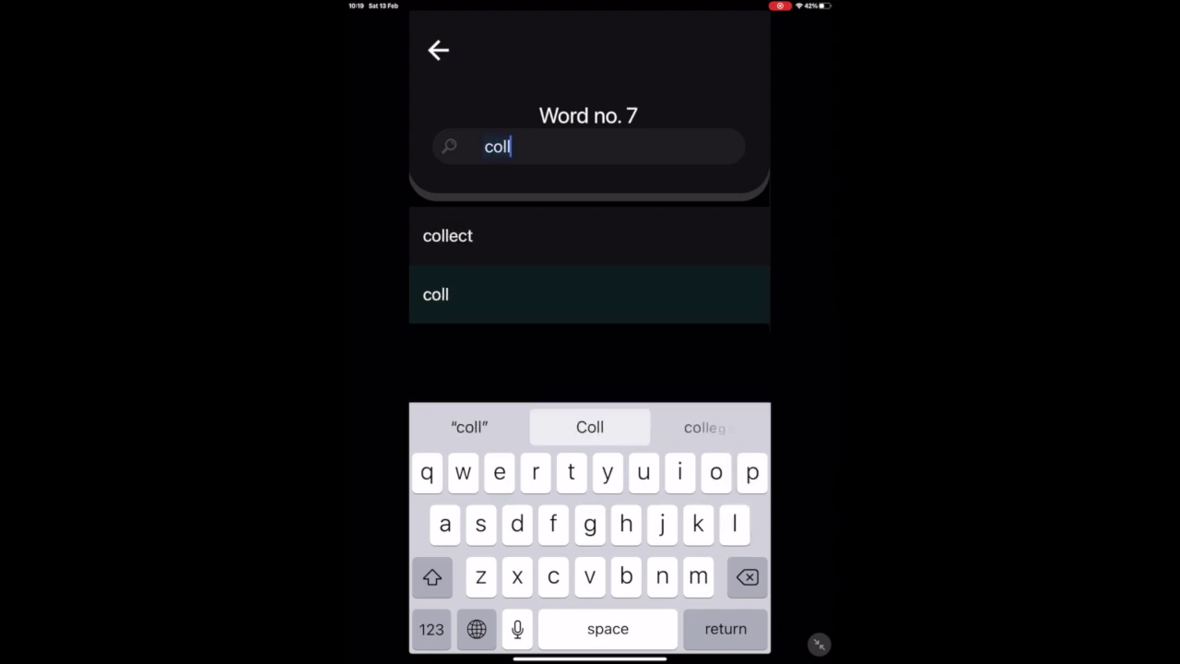
left_click(448, 235)
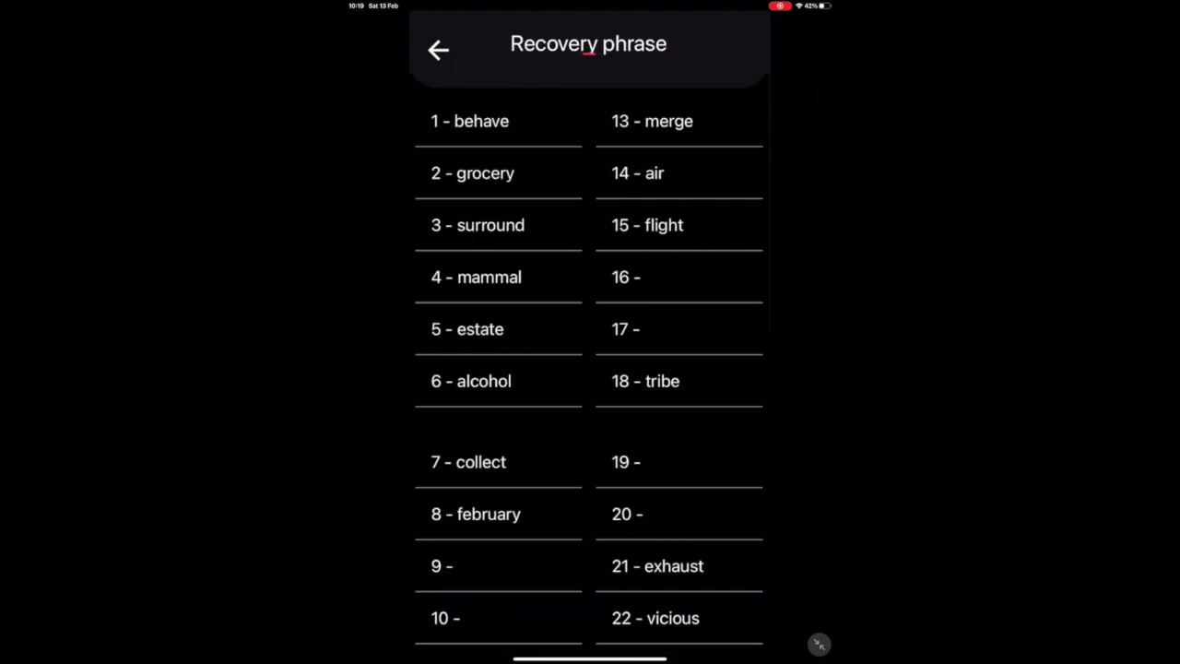
left_click(627, 277)
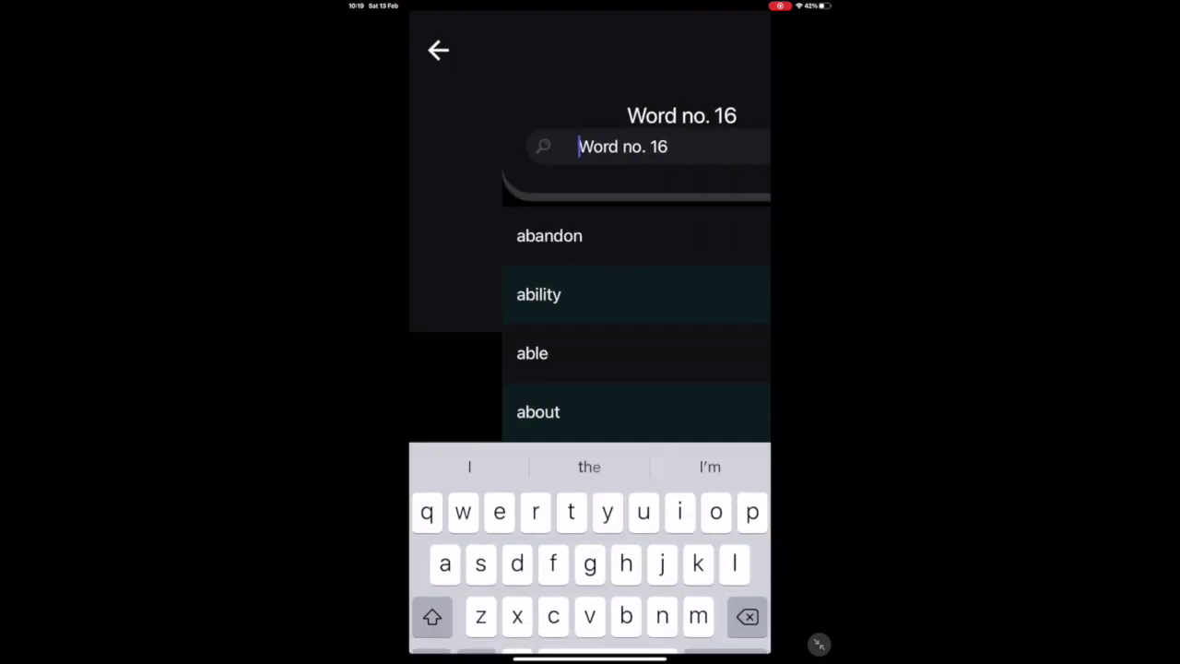
type("spot")
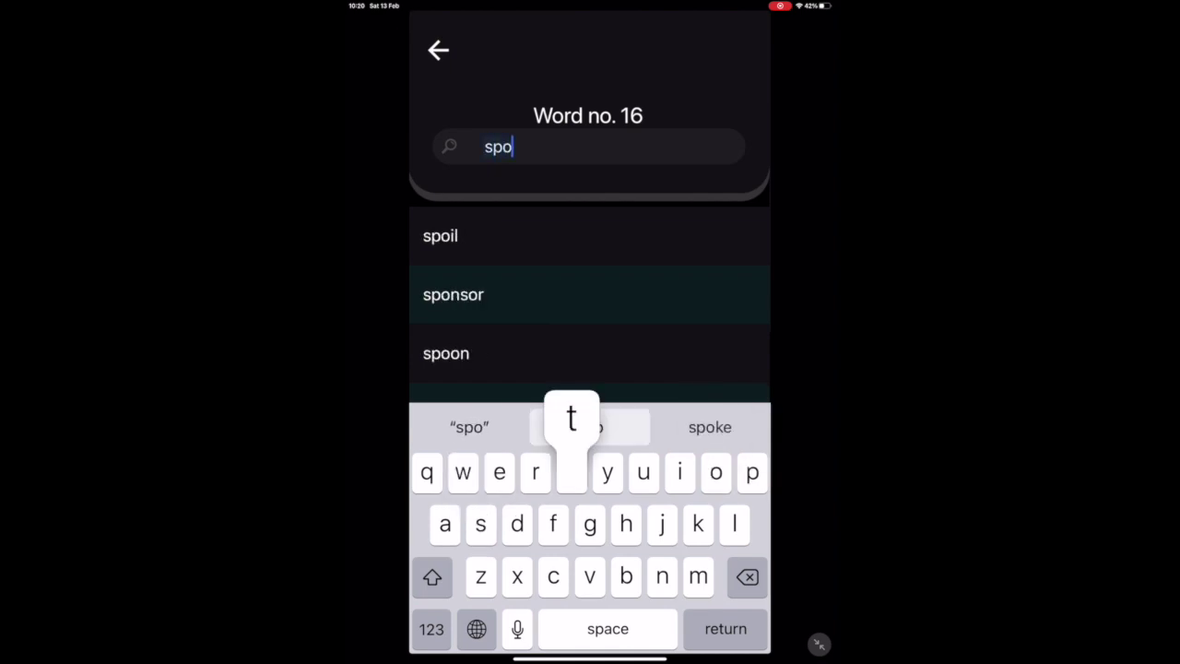
left_click(446, 235)
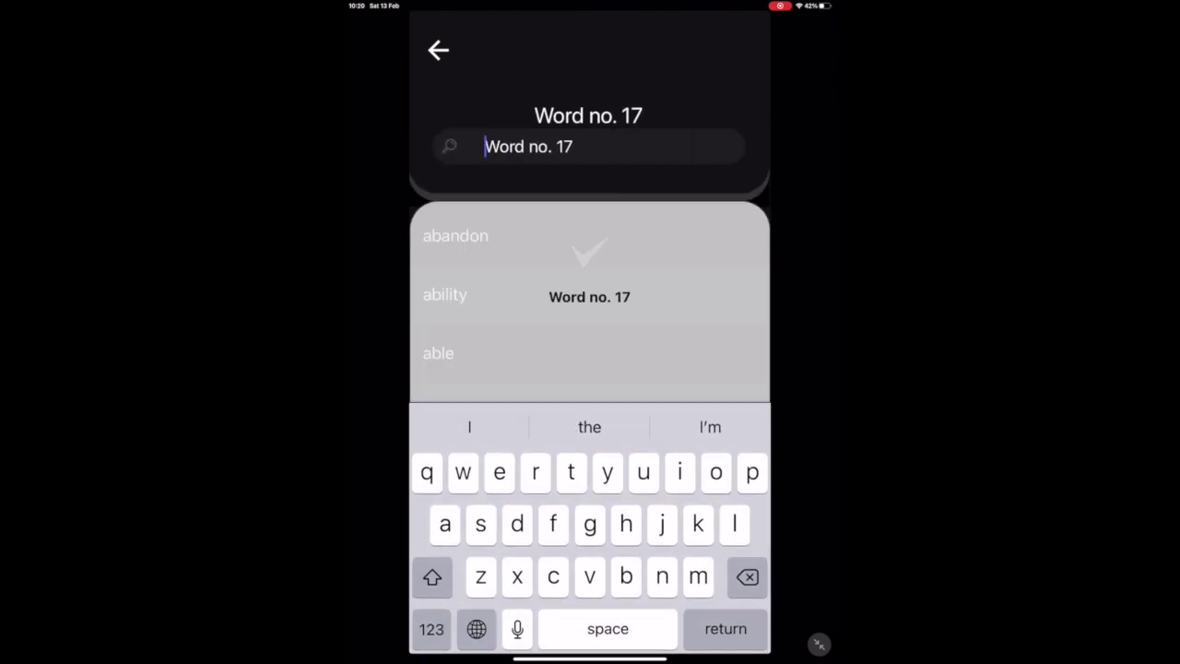
type("to")
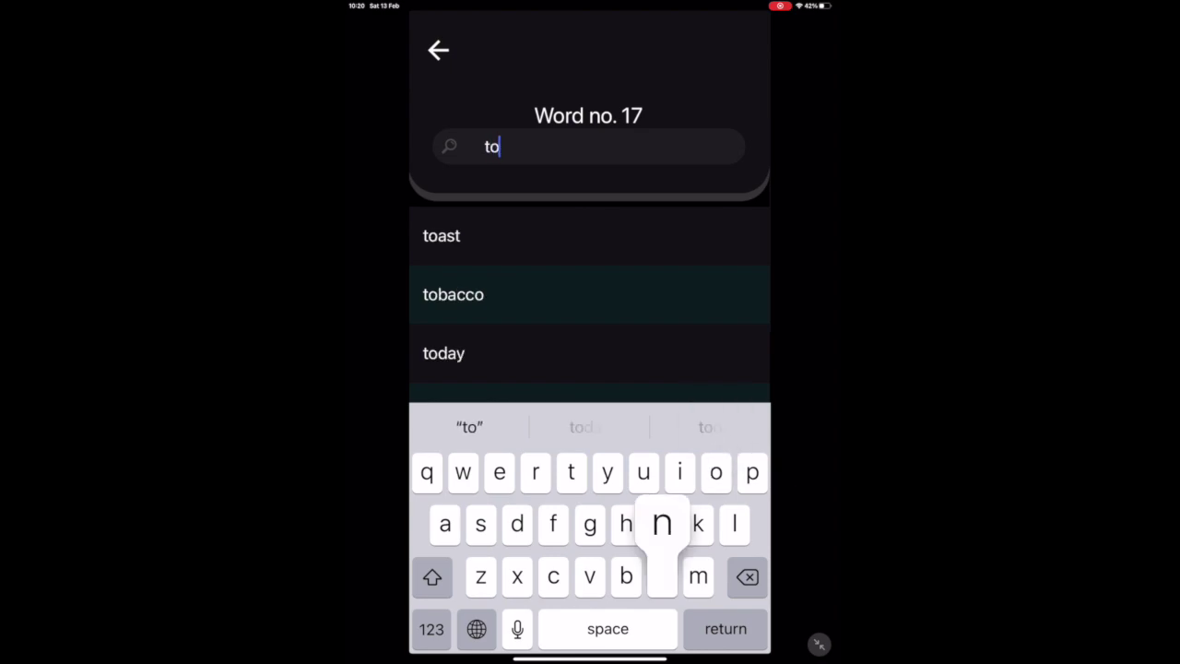
type("ne")
left_click(439, 235)
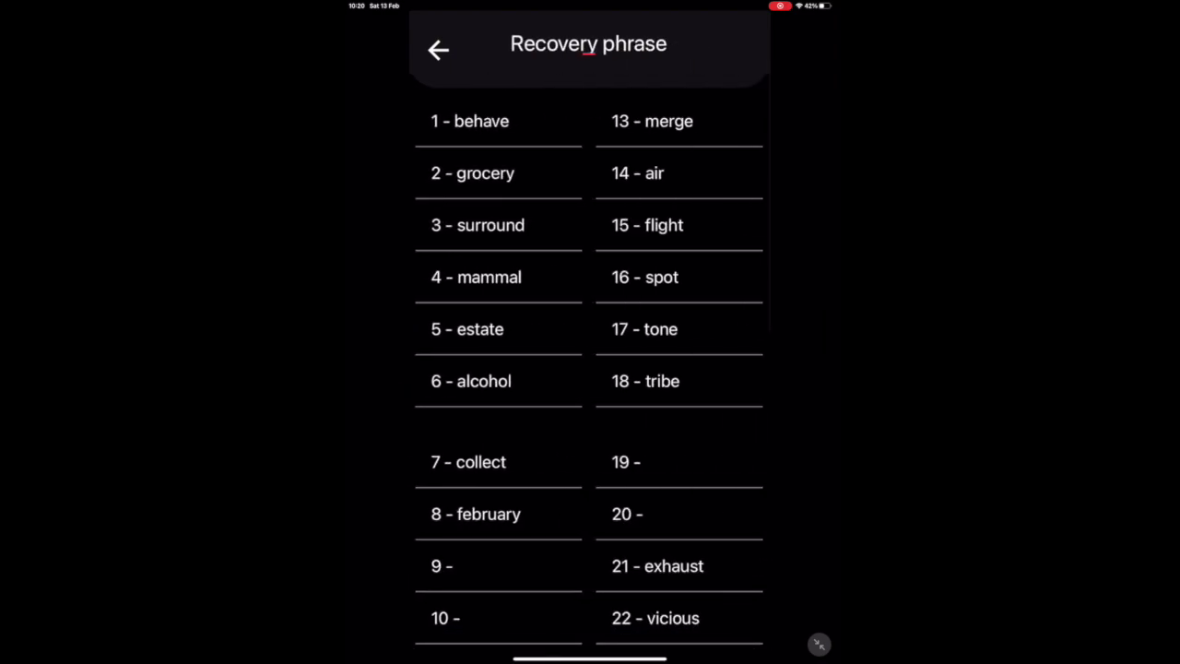
scroll(591, 369, "down", 3)
left_click(626, 350)
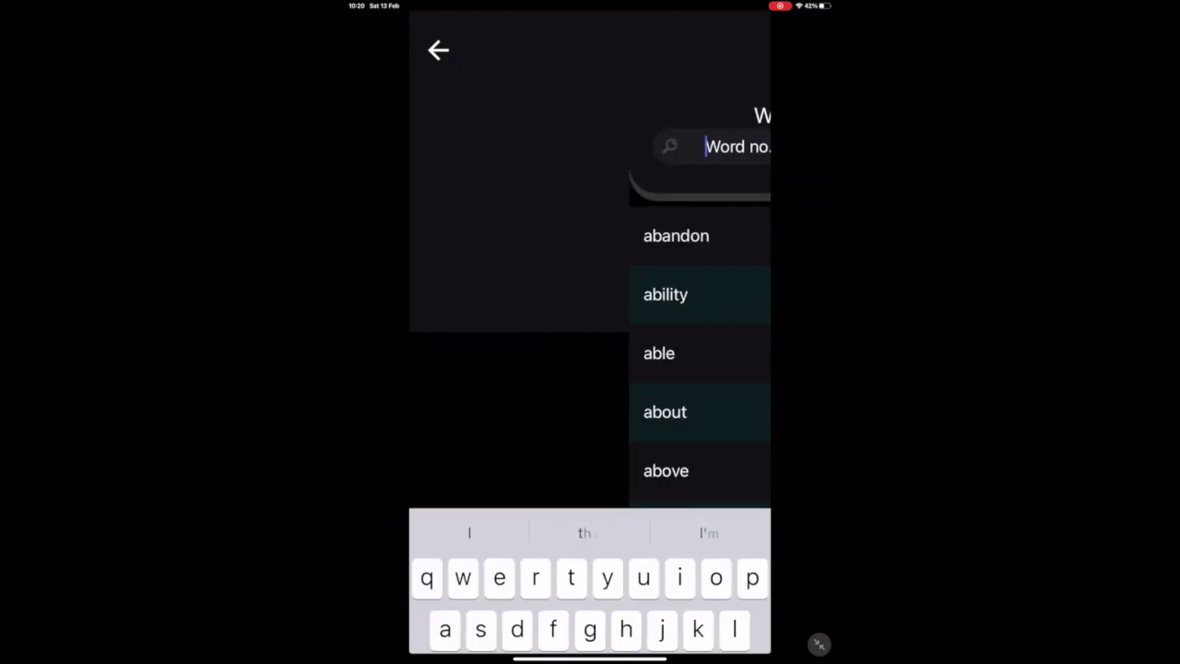
type("jou")
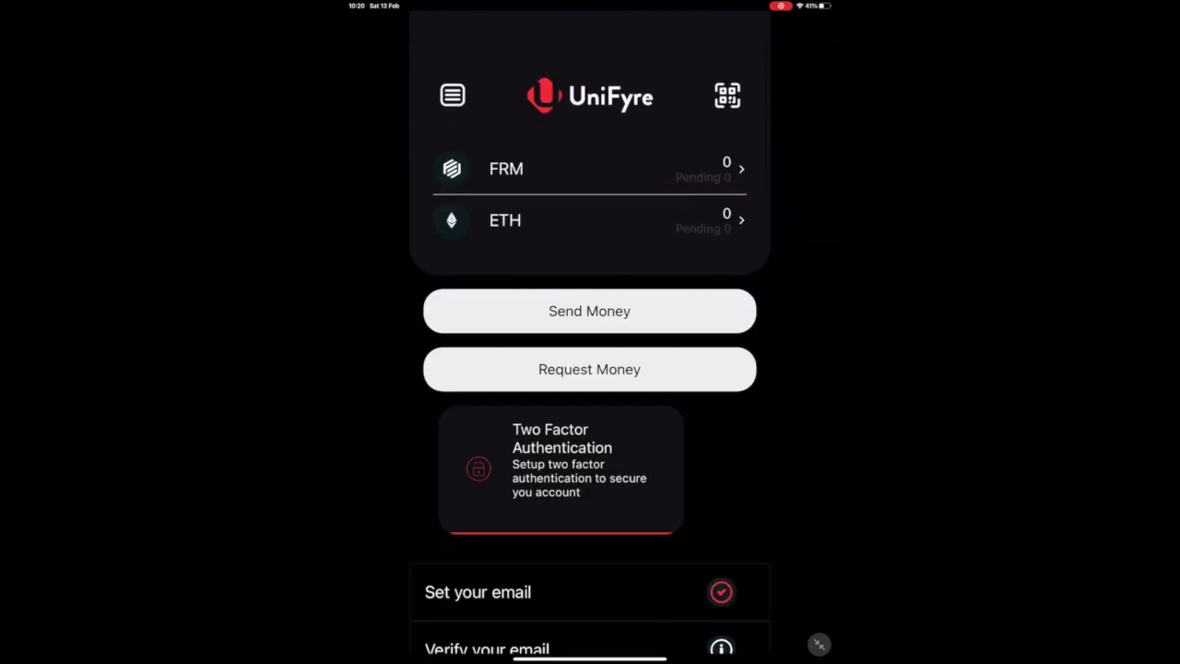
Open the FRM account in UniFyre Wallet and copy its deposit address.
left_click(553, 163)
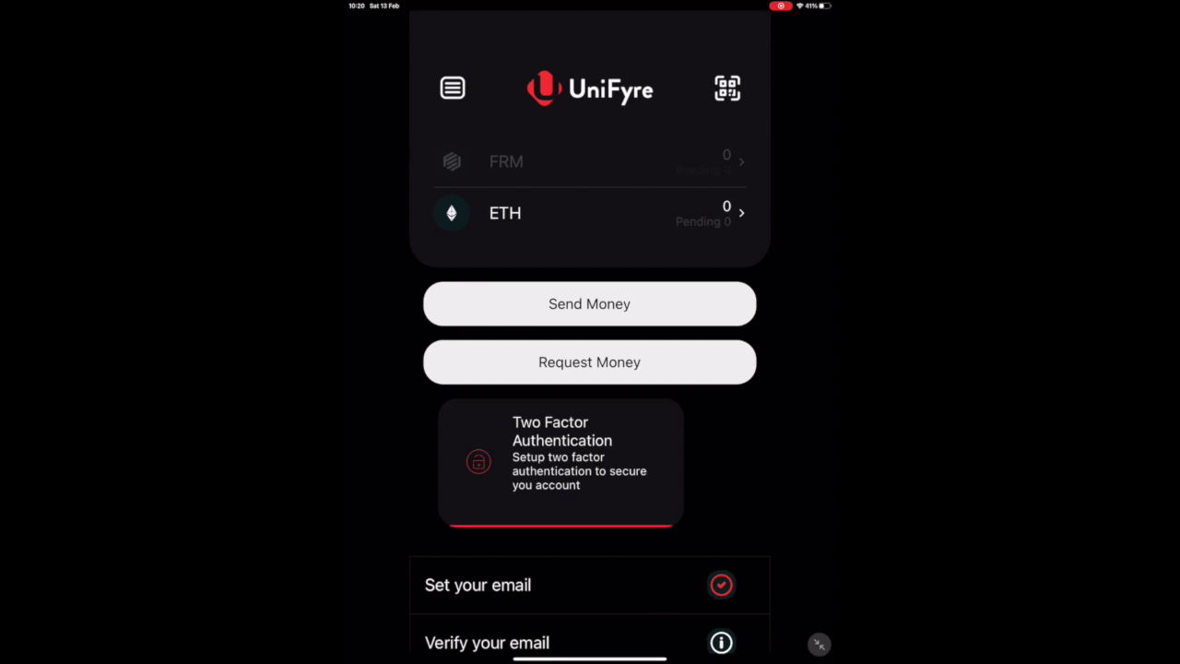
left_click(589, 369)
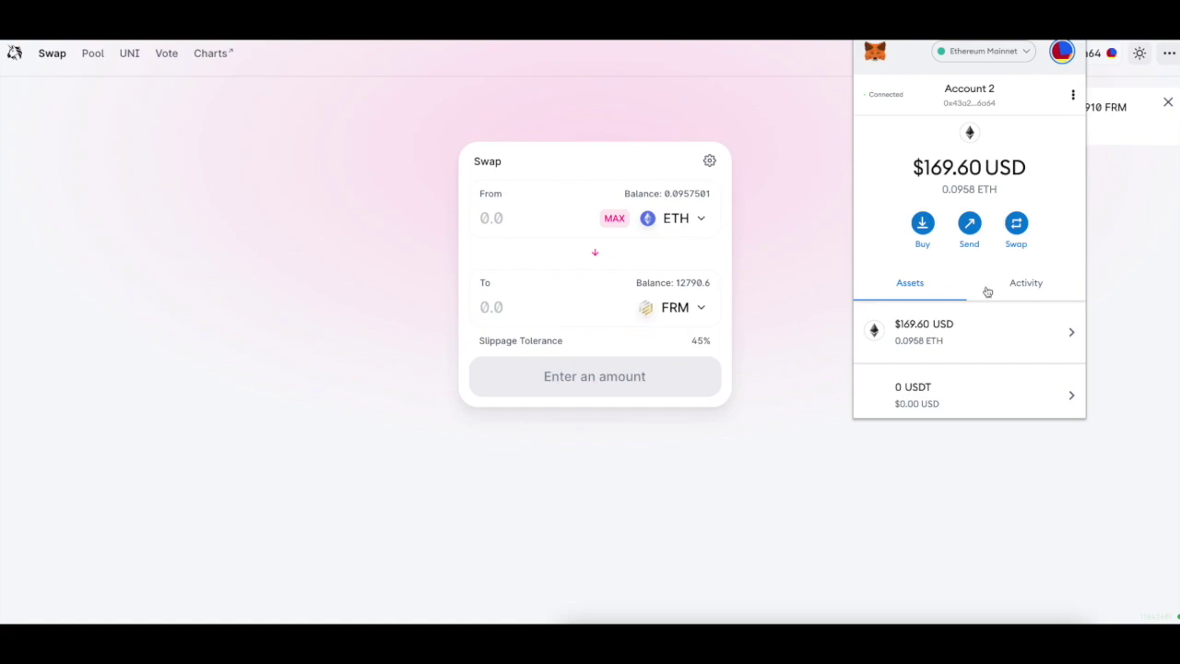
Open the FRM token in MetaMask, start a send to the recent address, then cancel it.
scroll(973, 338, "down", 3)
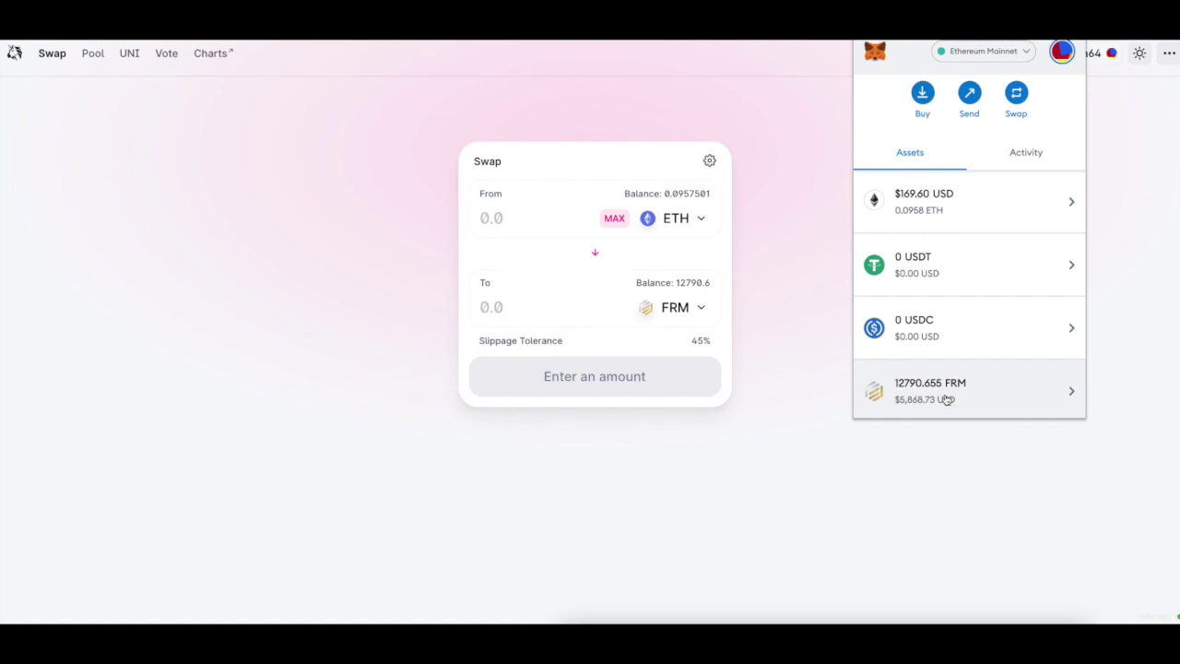
left_click(947, 400)
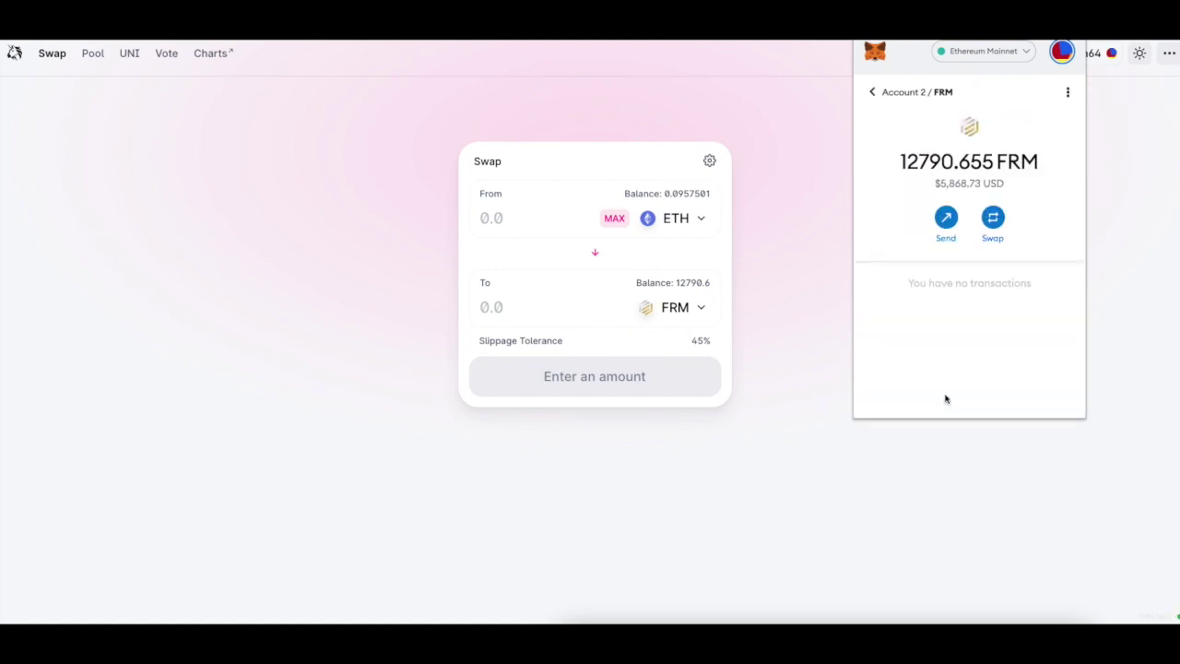
left_click(942, 226)
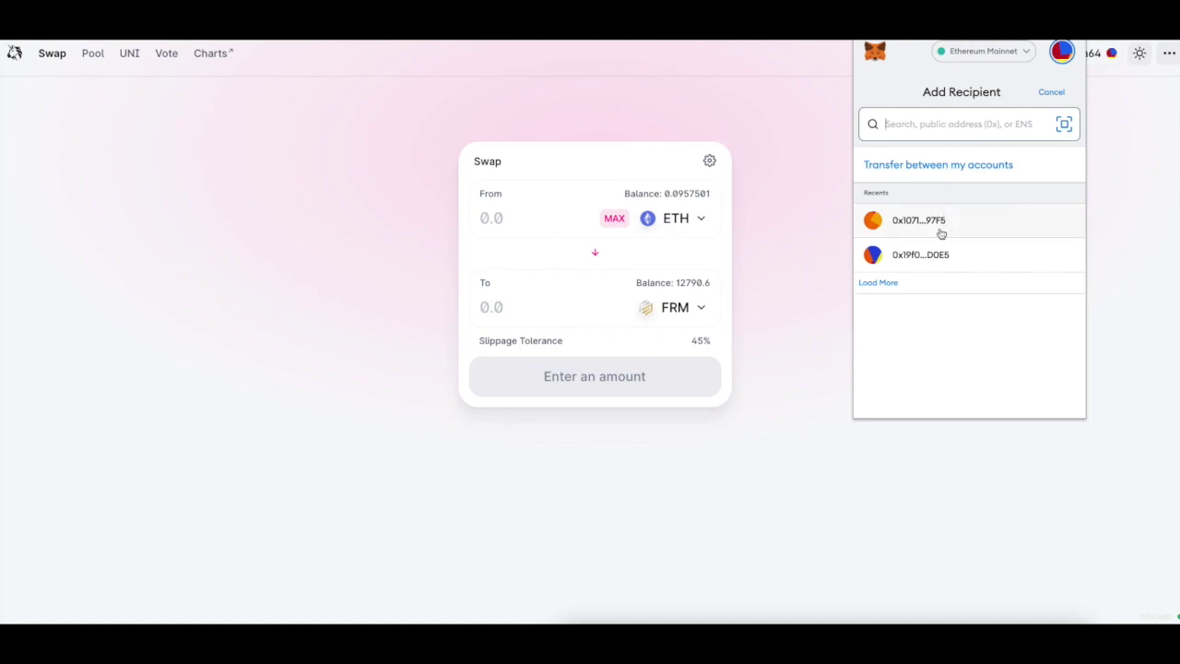
left_click(942, 232)
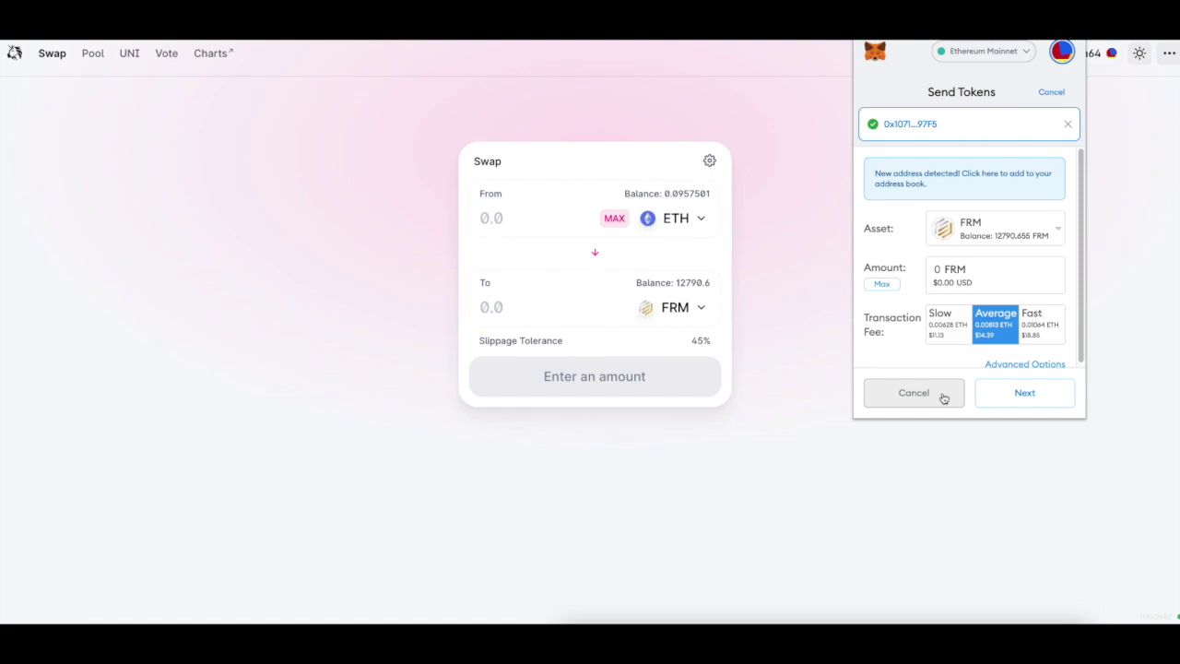
left_click(943, 398)
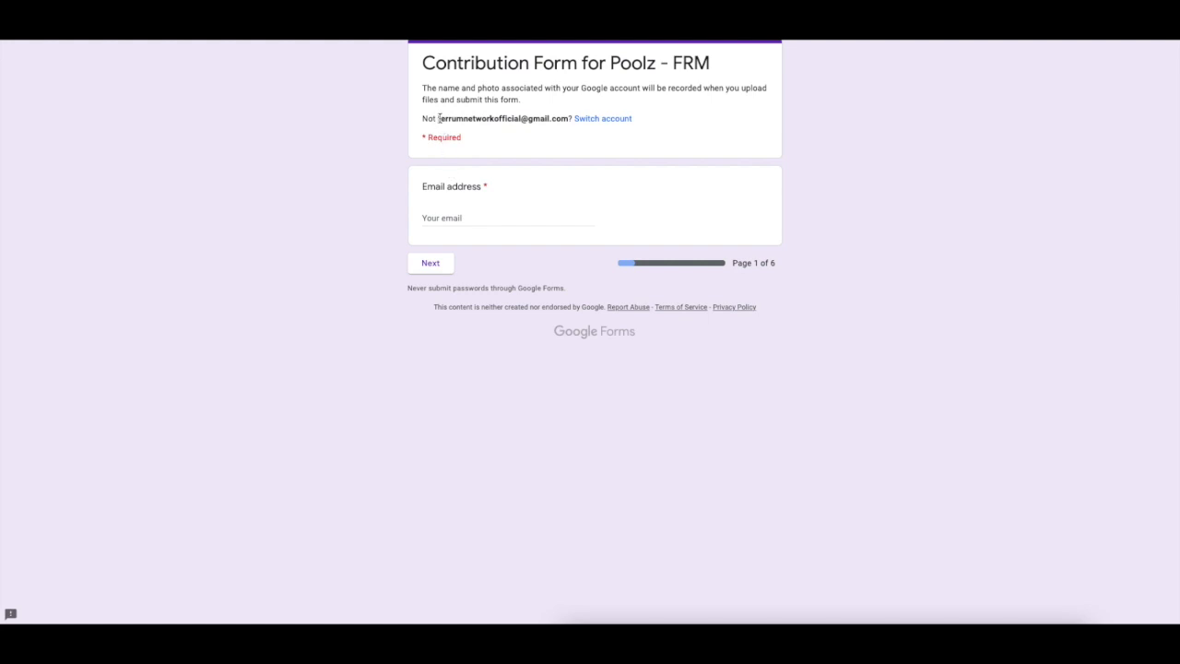
Copy the account e-mail from the form header into the Email address answer and continue.
left_click_drag(438, 118, 568, 119)
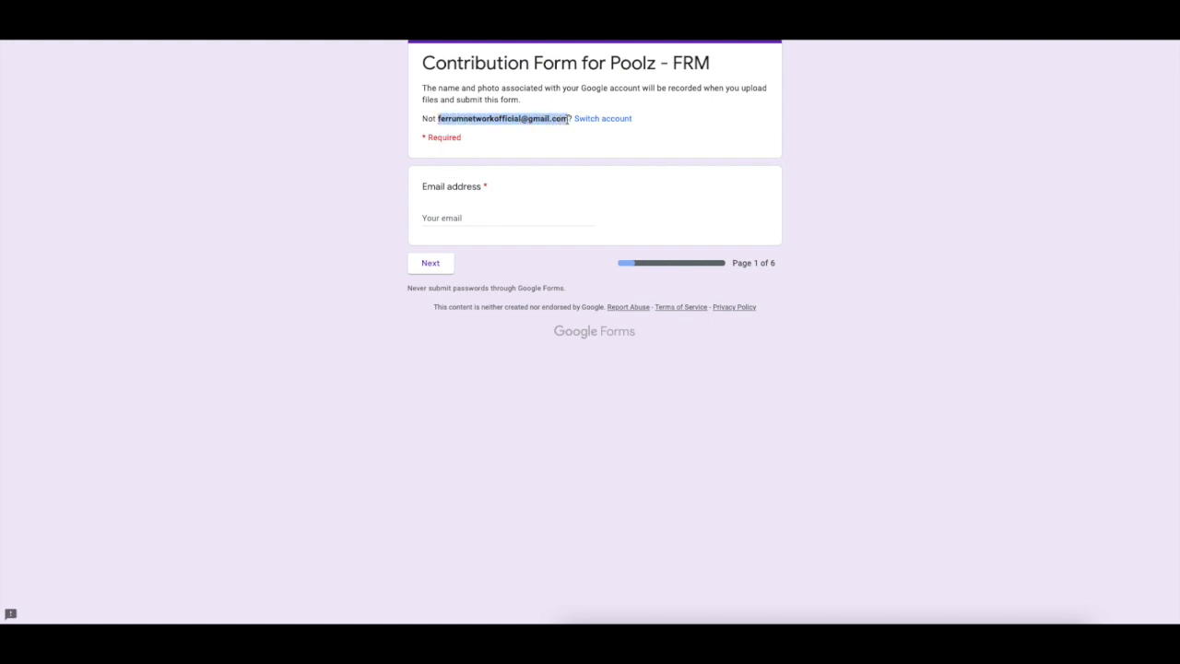
key("ctrl+c")
left_click(489, 222)
key("ctrl+v")
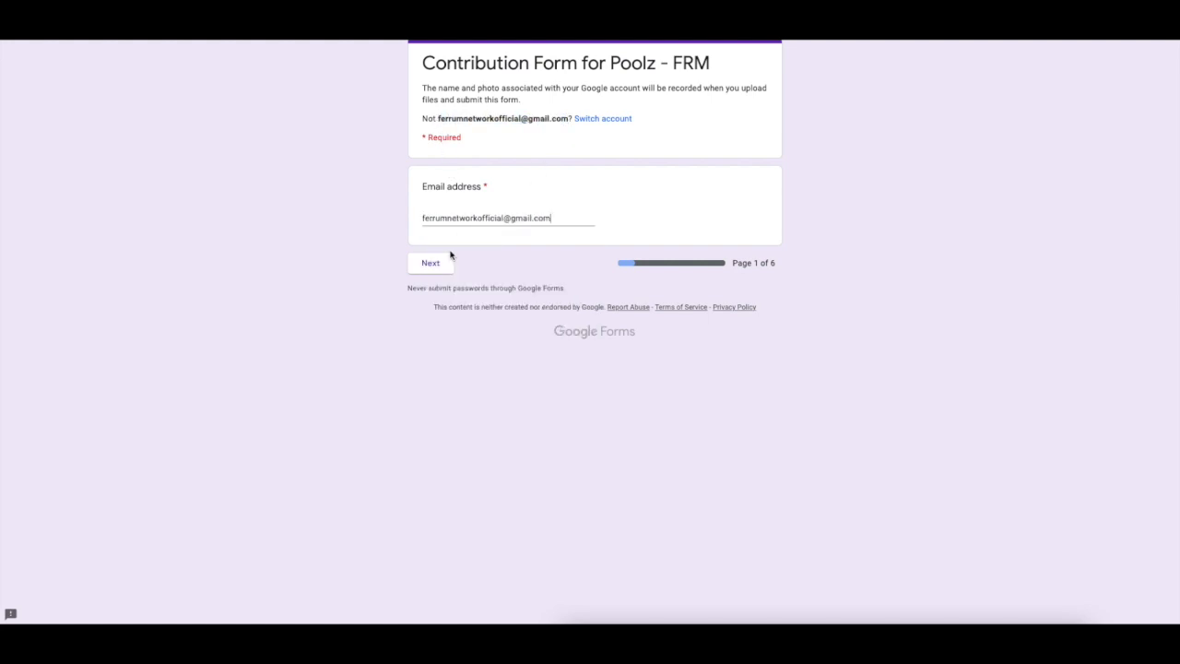
left_click(444, 264)
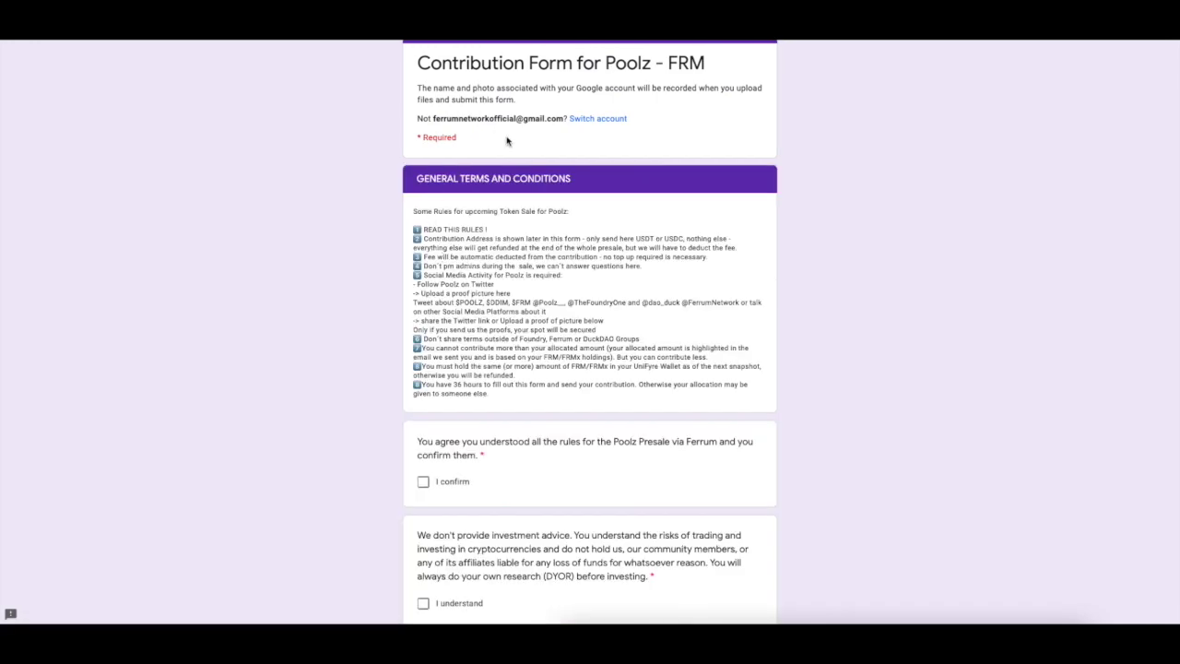
Tick all five agreement boxes, from presale rules to truthful answers, and continue to page 3.
scroll(525, 392, "down", 2)
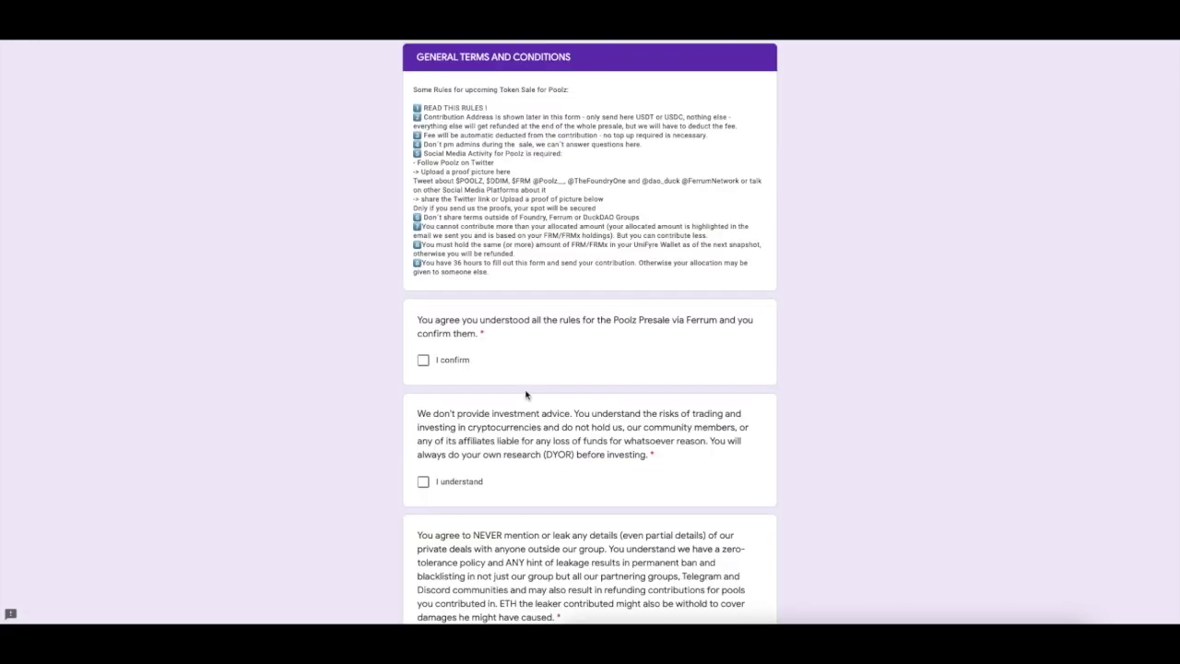
left_click(442, 362)
scroll(453, 397, "down", 1)
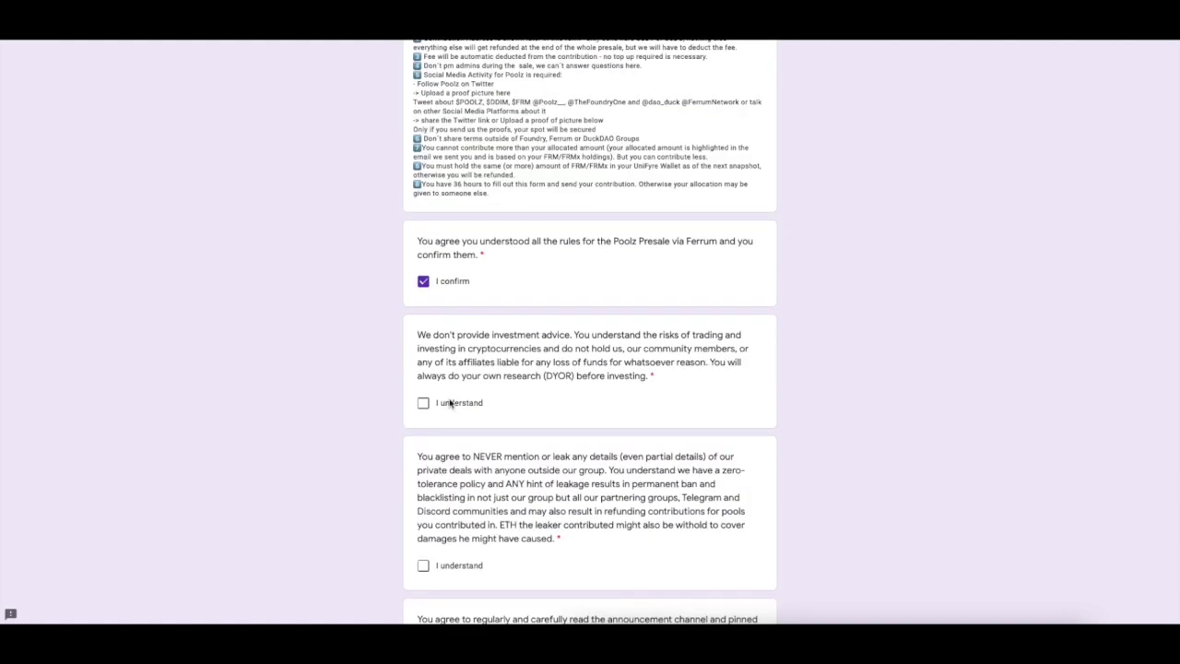
left_click(450, 403)
scroll(510, 449, "down", 1)
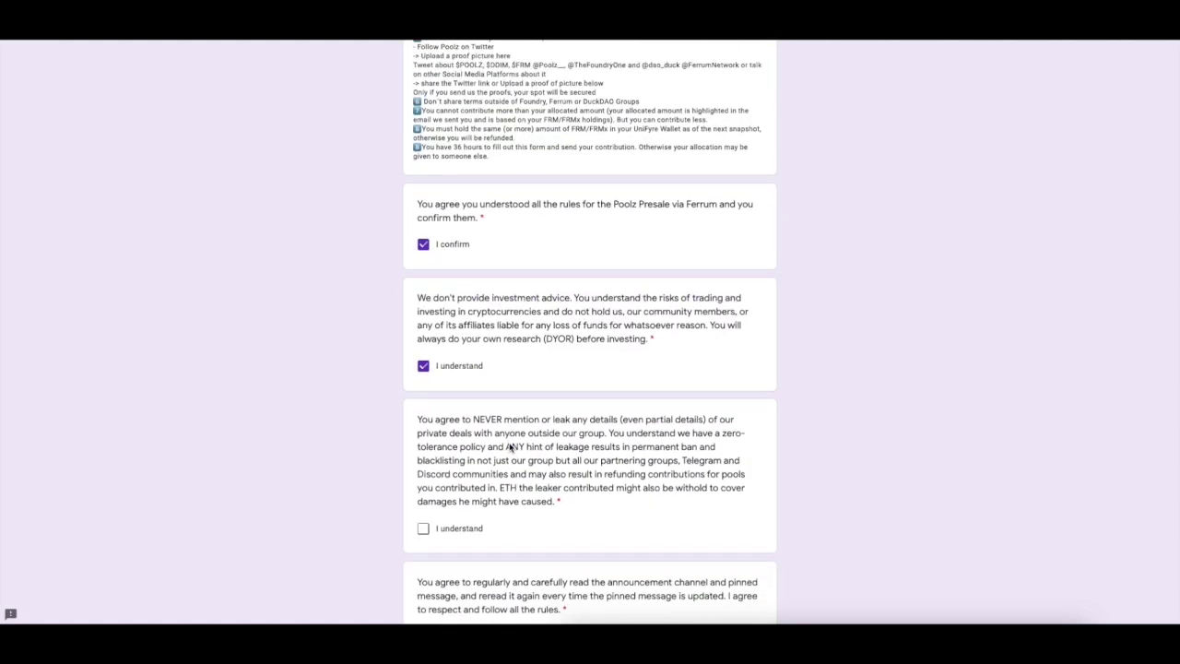
left_click(471, 533)
scroll(470, 539, "down", 2)
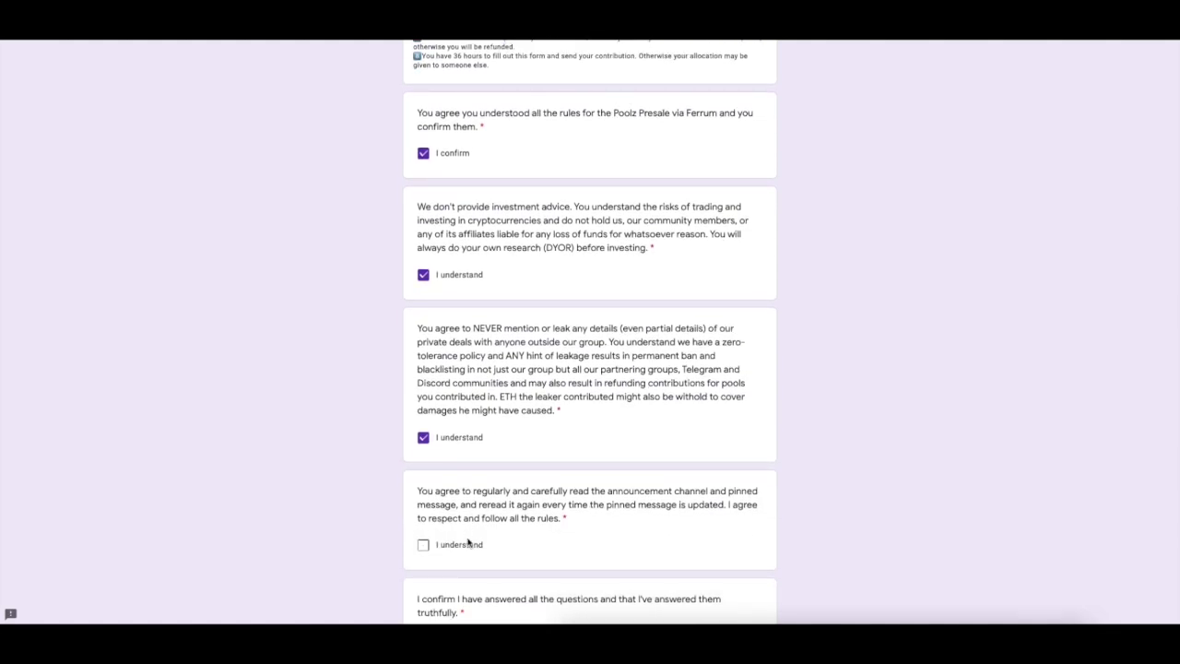
left_click(467, 543)
scroll(469, 541, "down", 3)
left_click(458, 514)
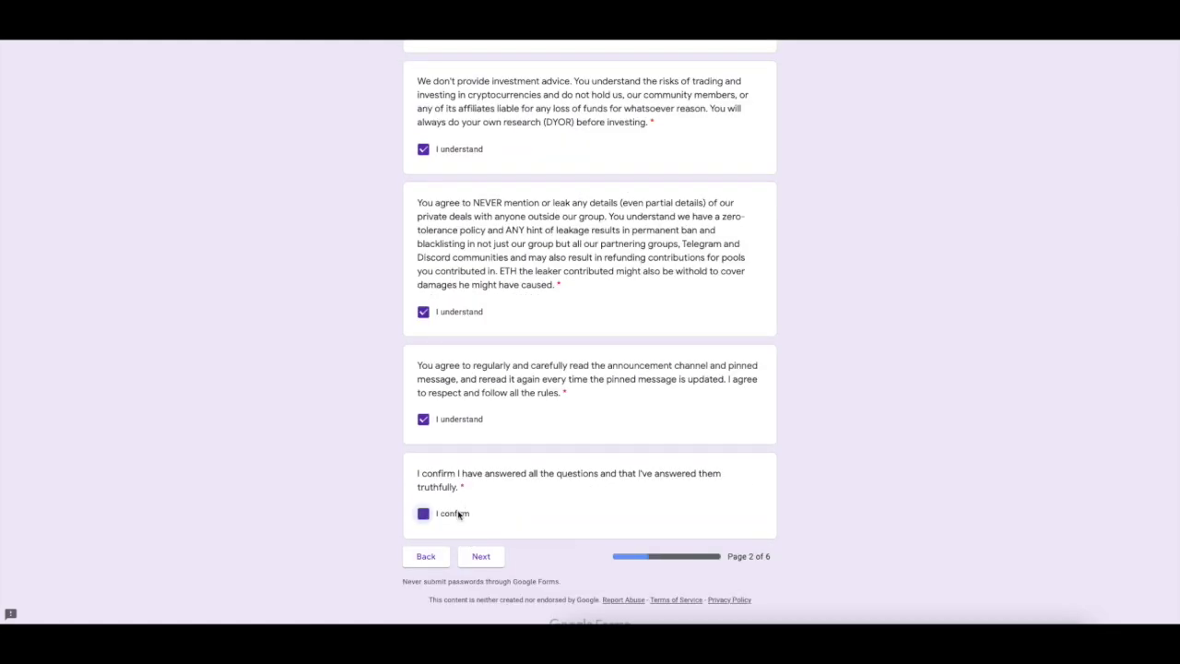
left_click(481, 556)
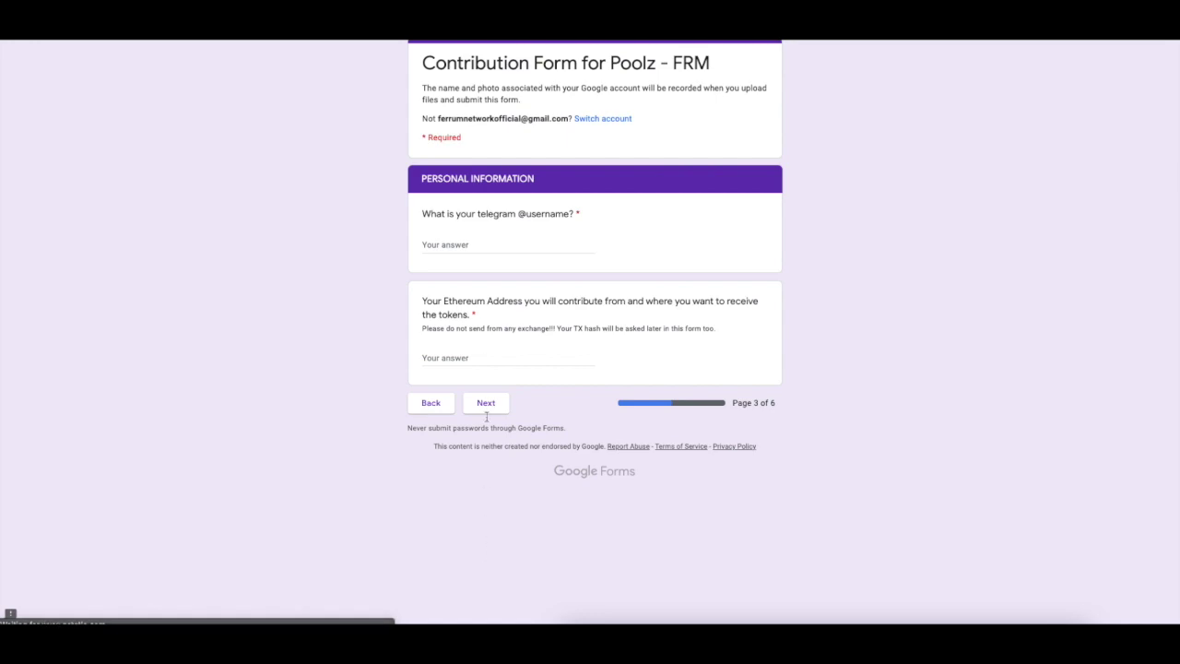
Enter the Telegram username on the Personal Information page, then move to the Ethereum address field.
left_click(490, 249)
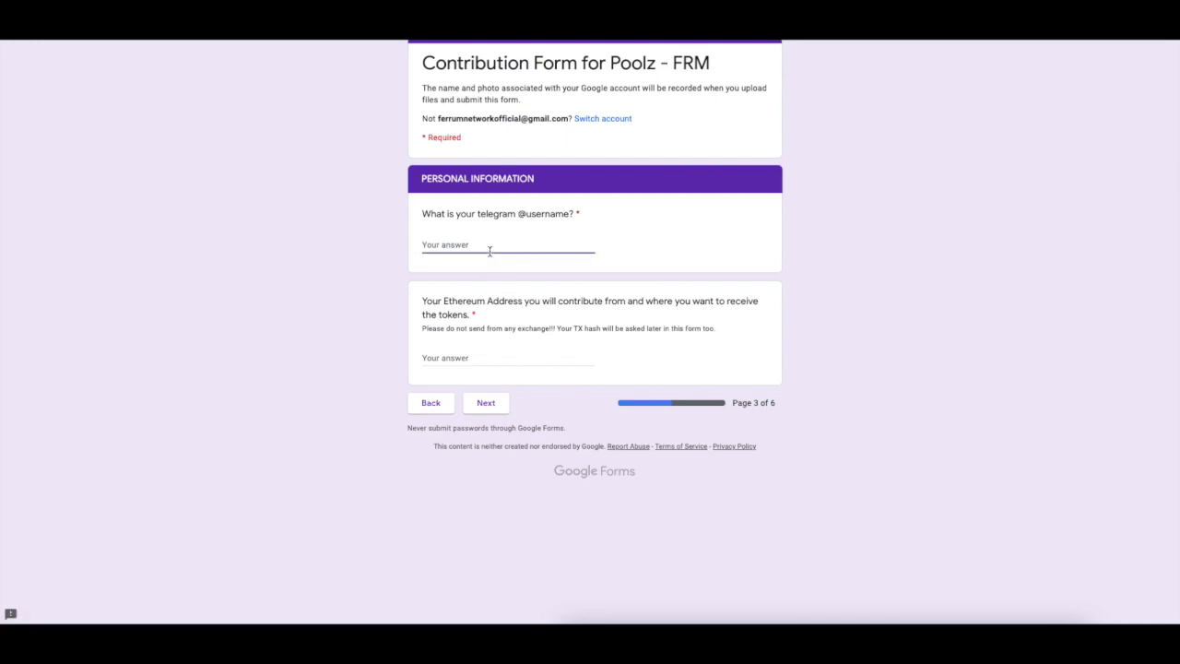
left_click(509, 364)
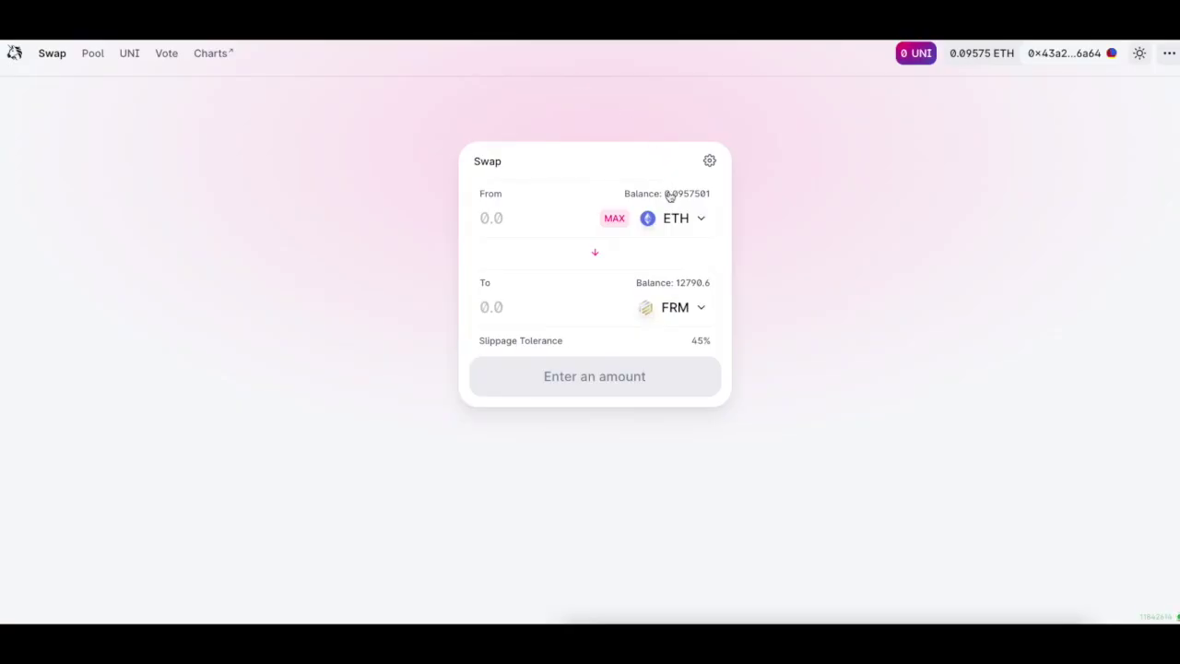
Set up a Uniswap swap of 0.09 ETH for USDT.
left_click(698, 308)
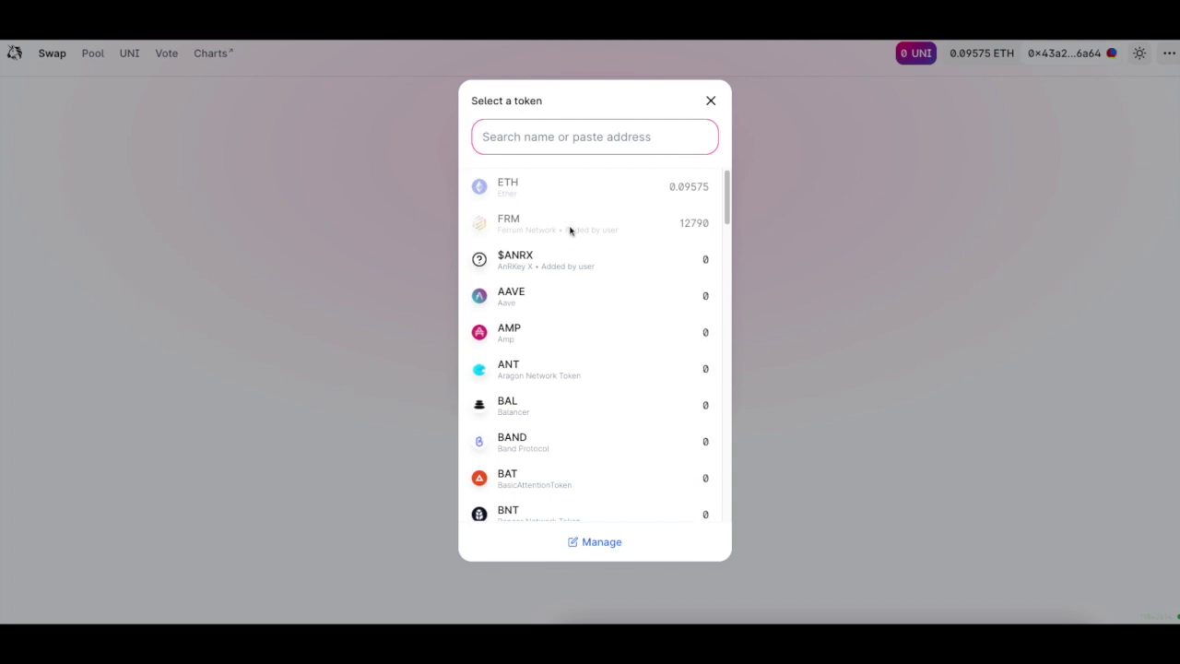
type("usd")
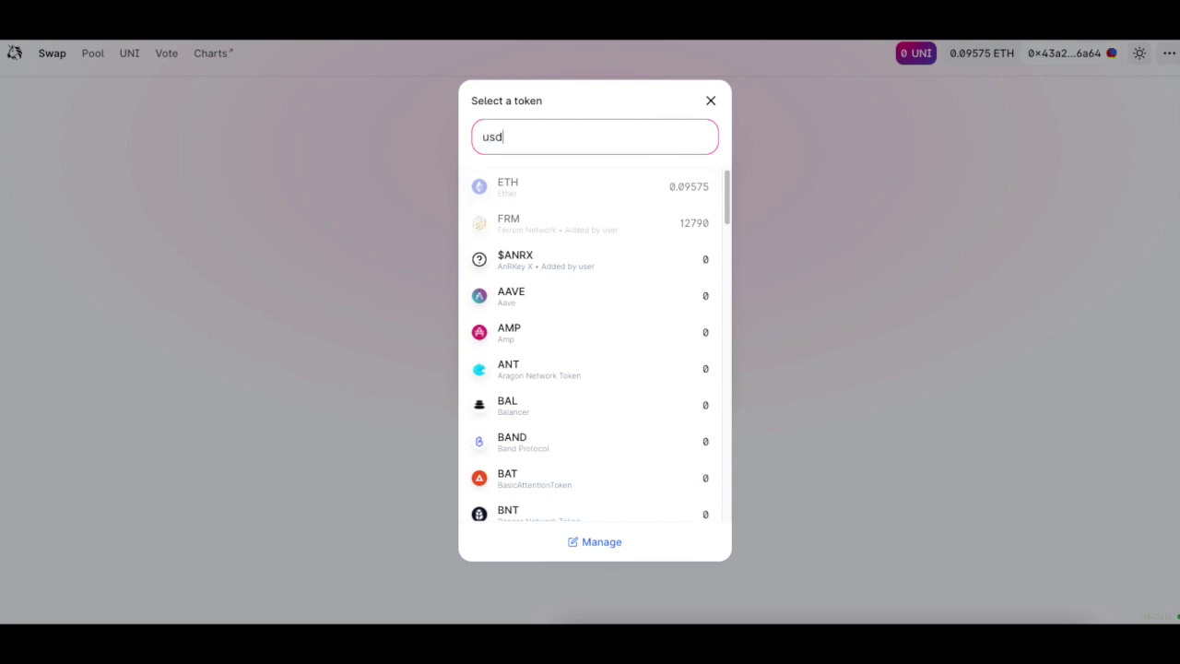
type("t")
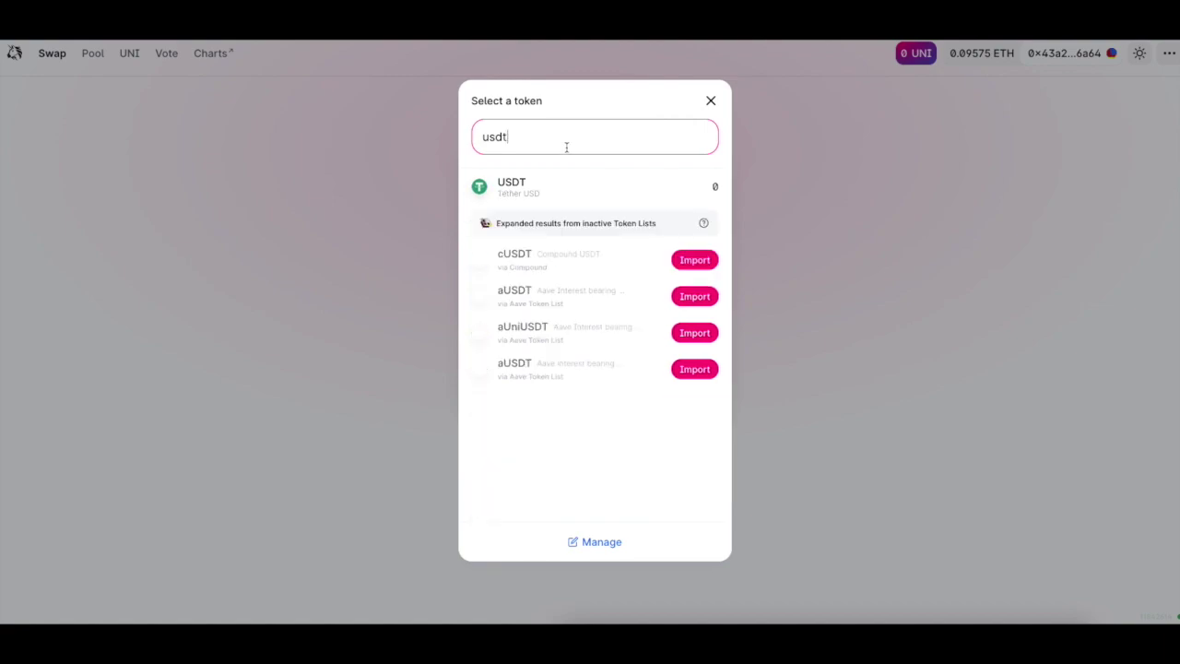
left_click(553, 184)
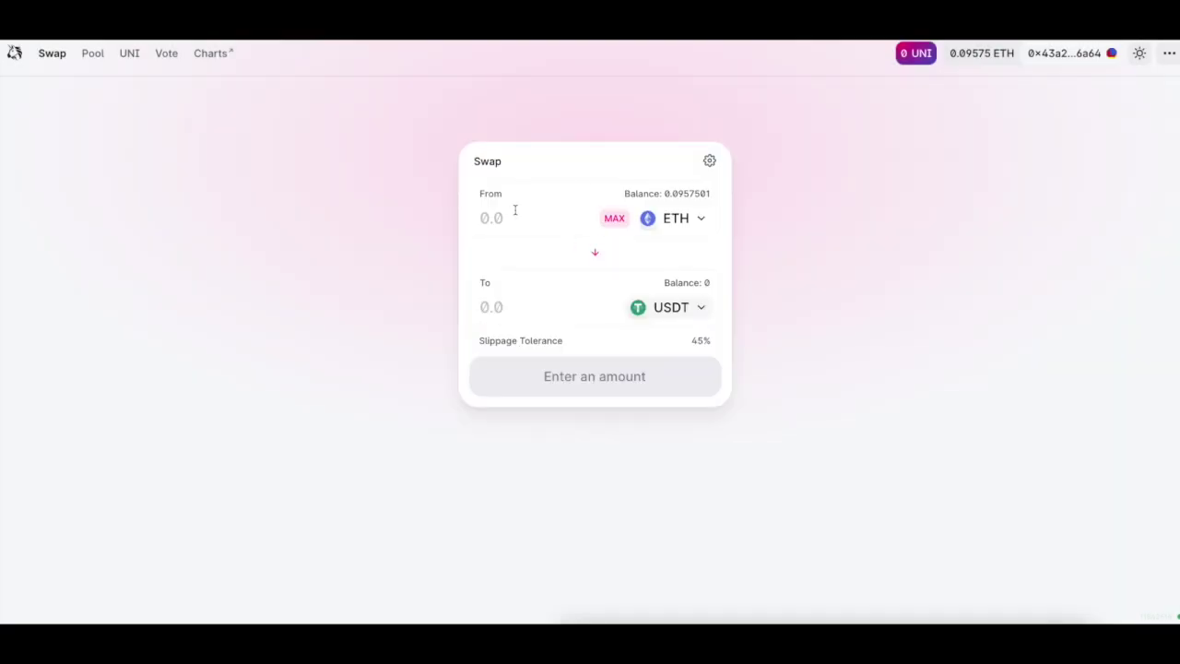
left_click(522, 220)
type("1")
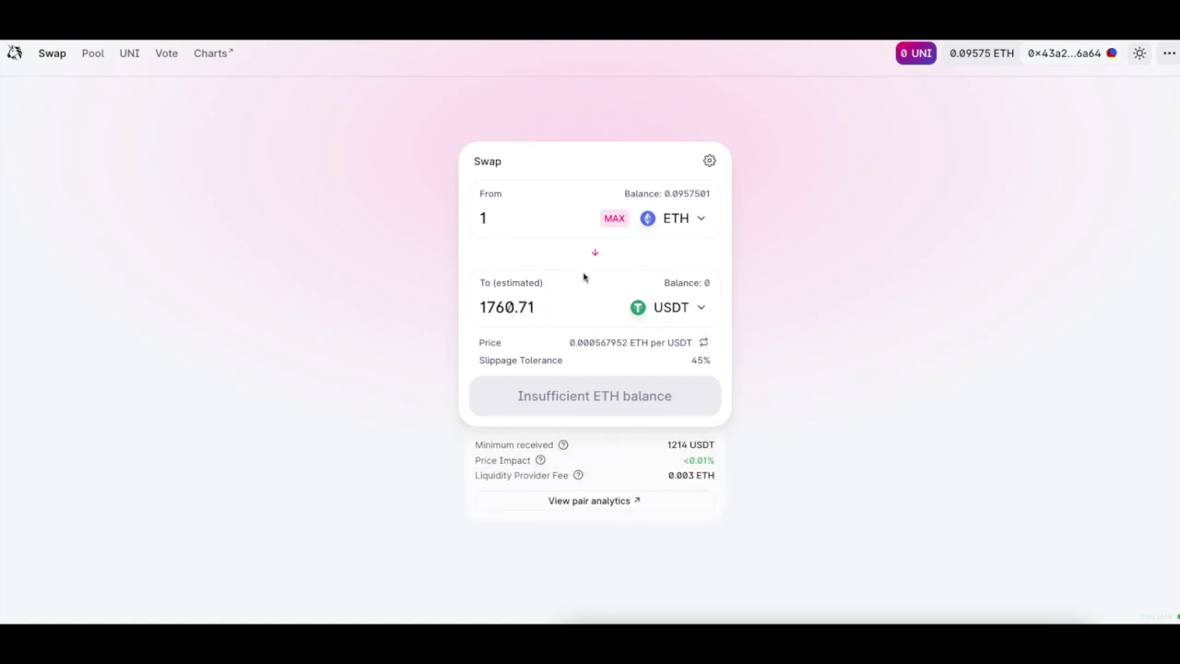
key("BackSpace")
type("0.")
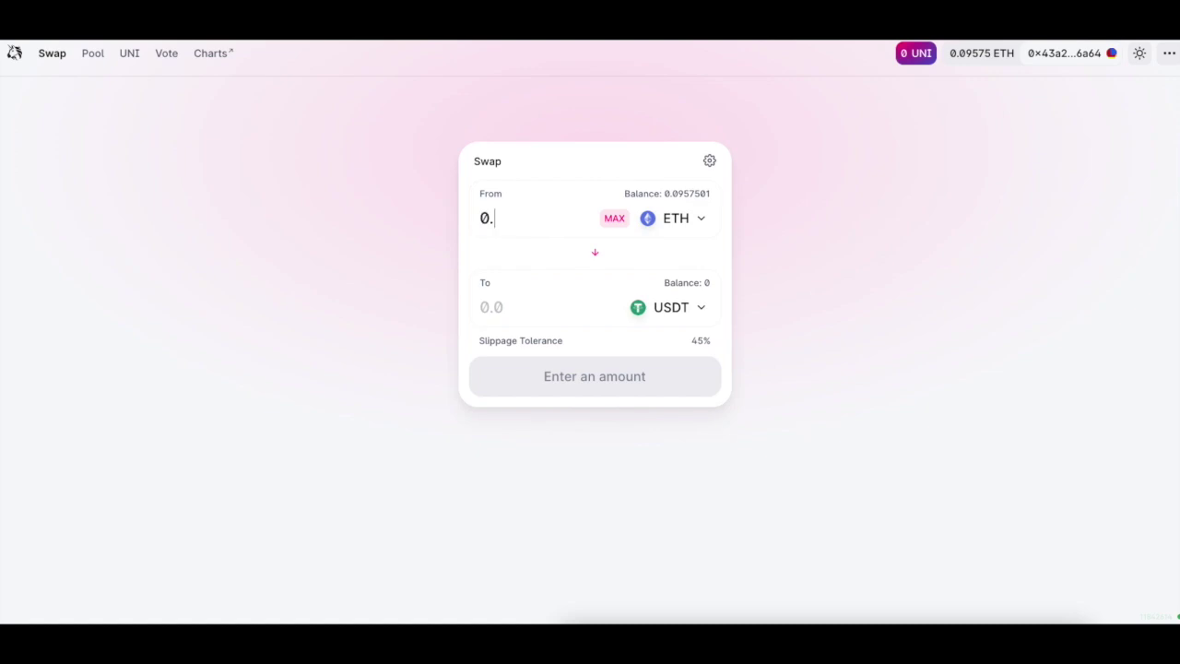
type("09")
Confirm the swap, reject the underfunded transaction in MetaMask and dismiss the rejection message.
left_click(628, 395)
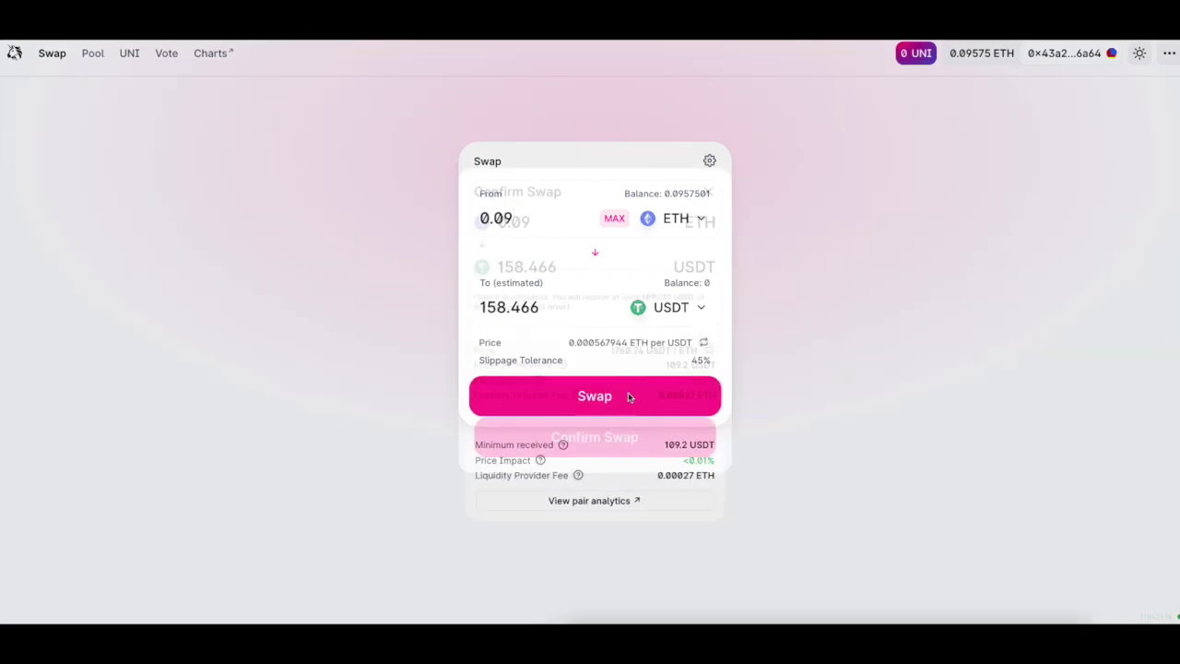
left_click(632, 437)
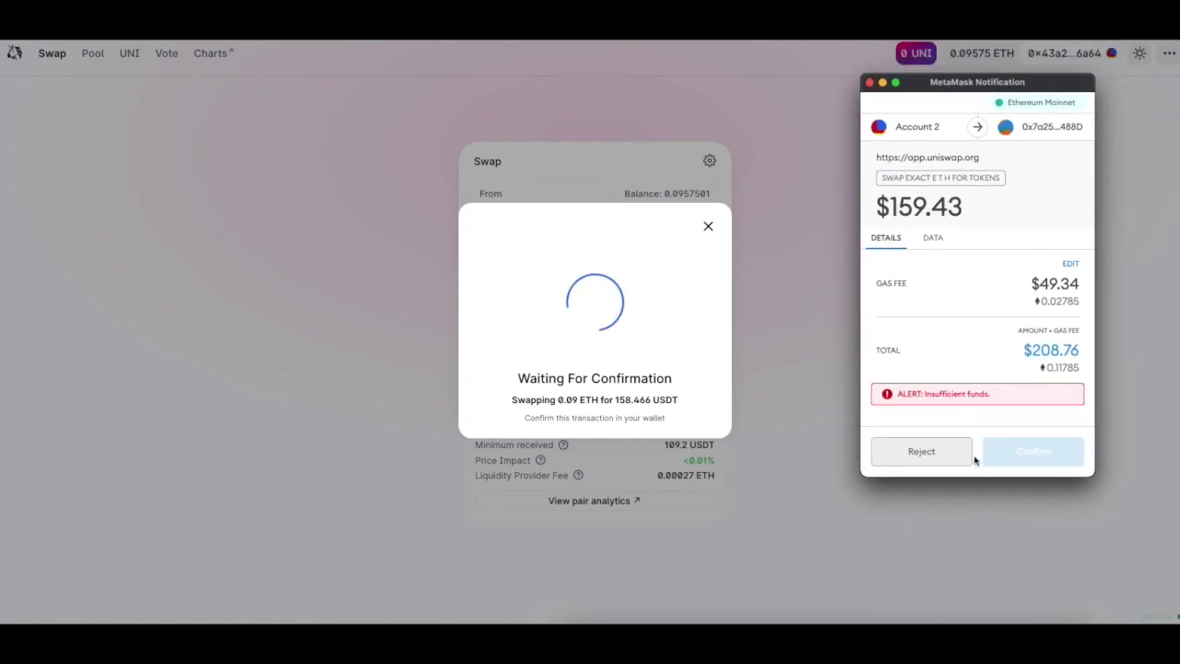
left_click(870, 82)
left_click(707, 225)
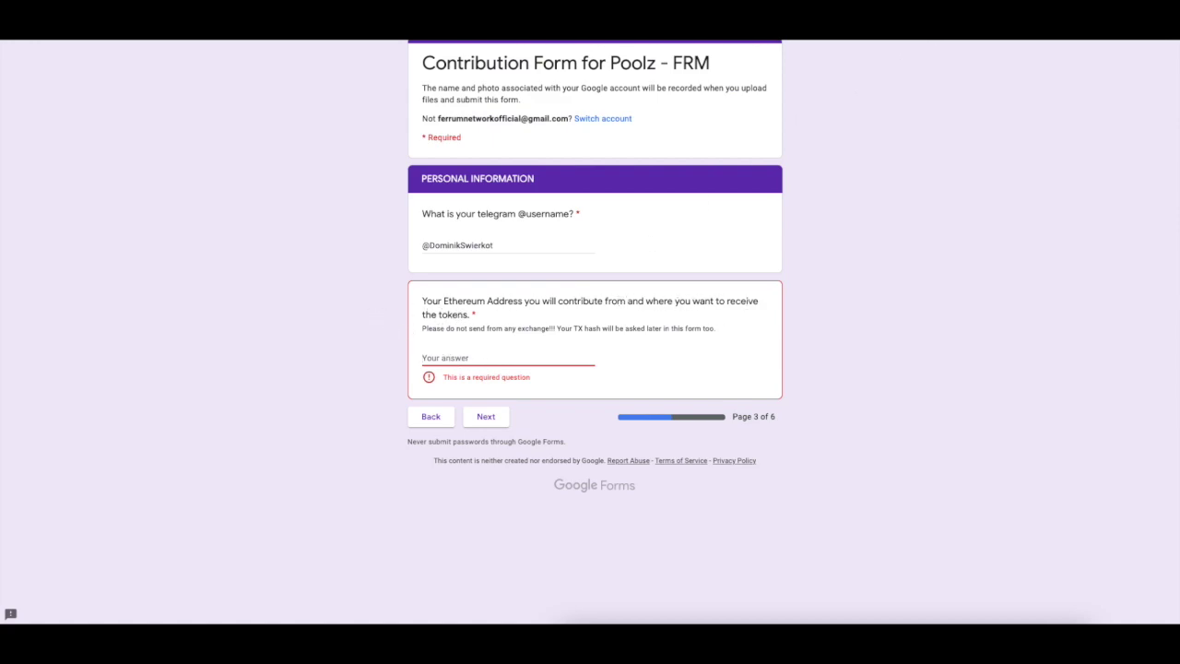
Copy the MetaMask account address into the form's Ethereum address answer.
key("alt+shift+m")
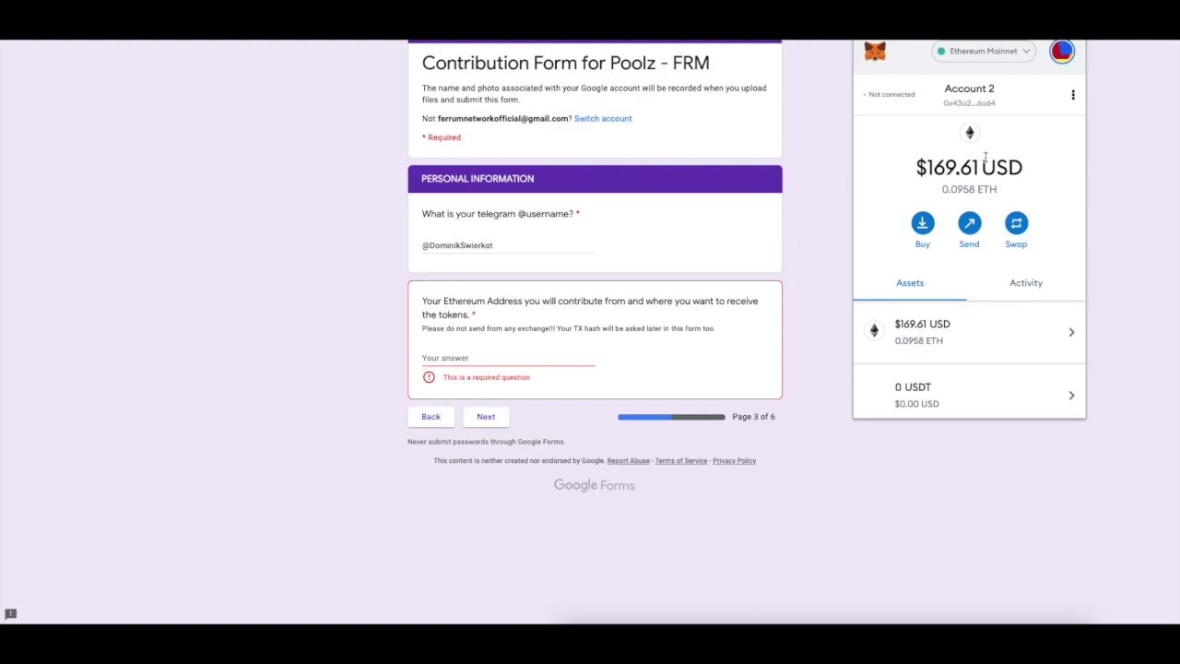
left_click(969, 103)
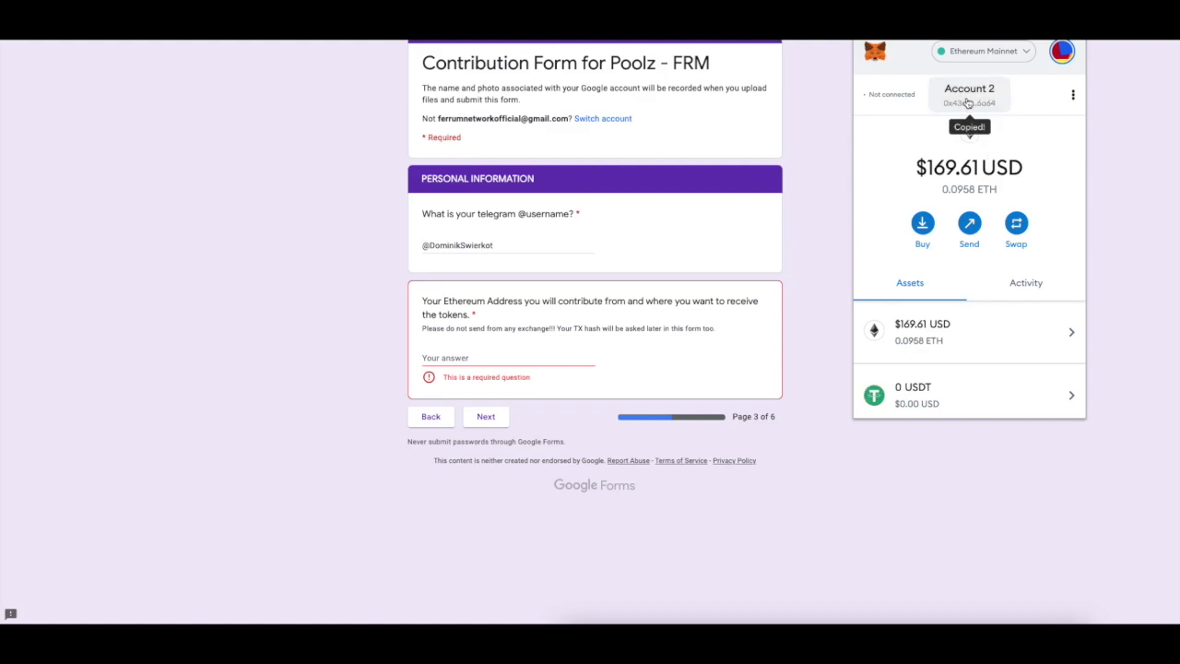
left_click(514, 359)
key("ctrl+v")
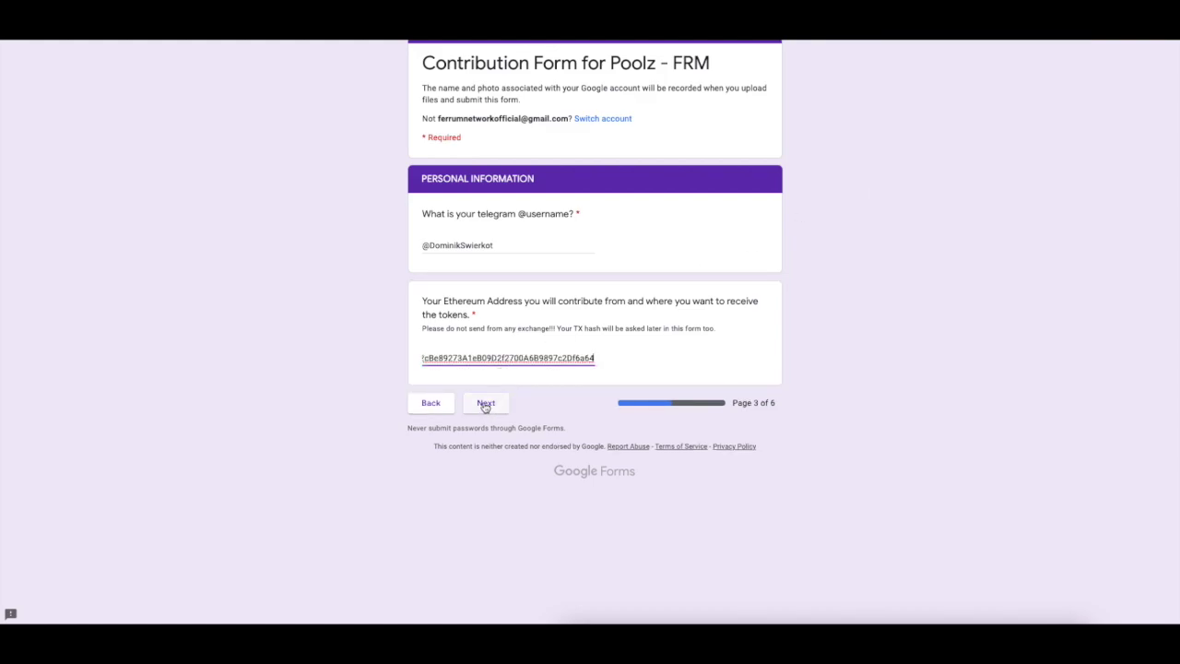
Advance to the Deal page and scroll past Token Economics to the TX Hash and amount questions.
left_click(486, 404)
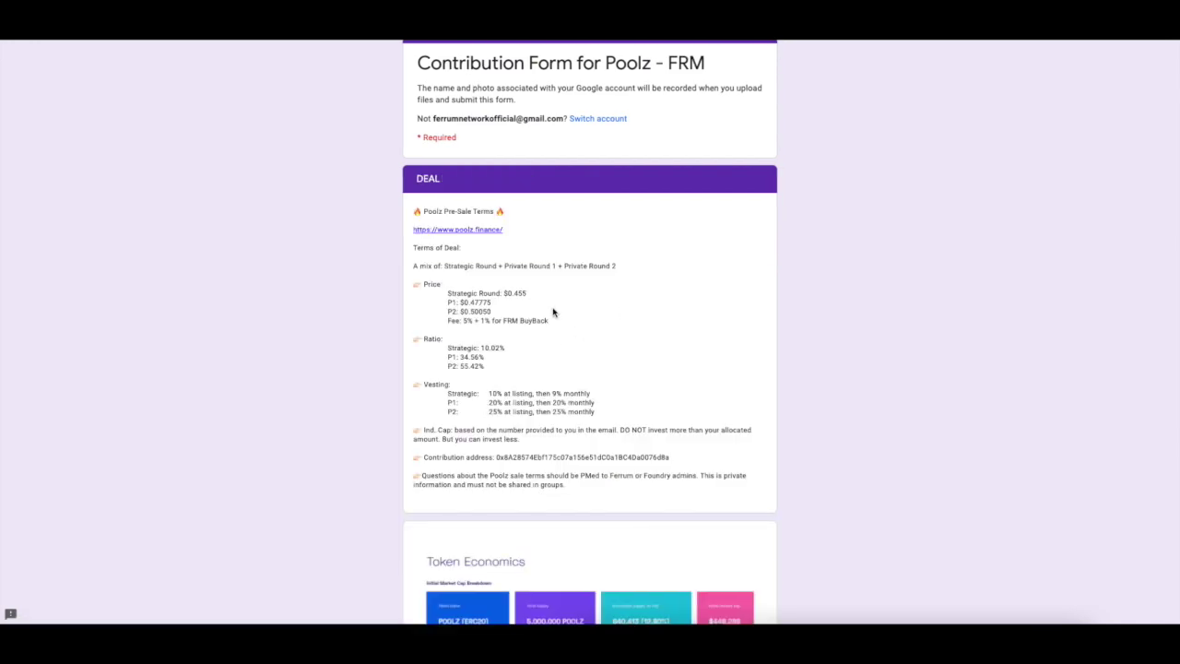
scroll(652, 351, "down", 3)
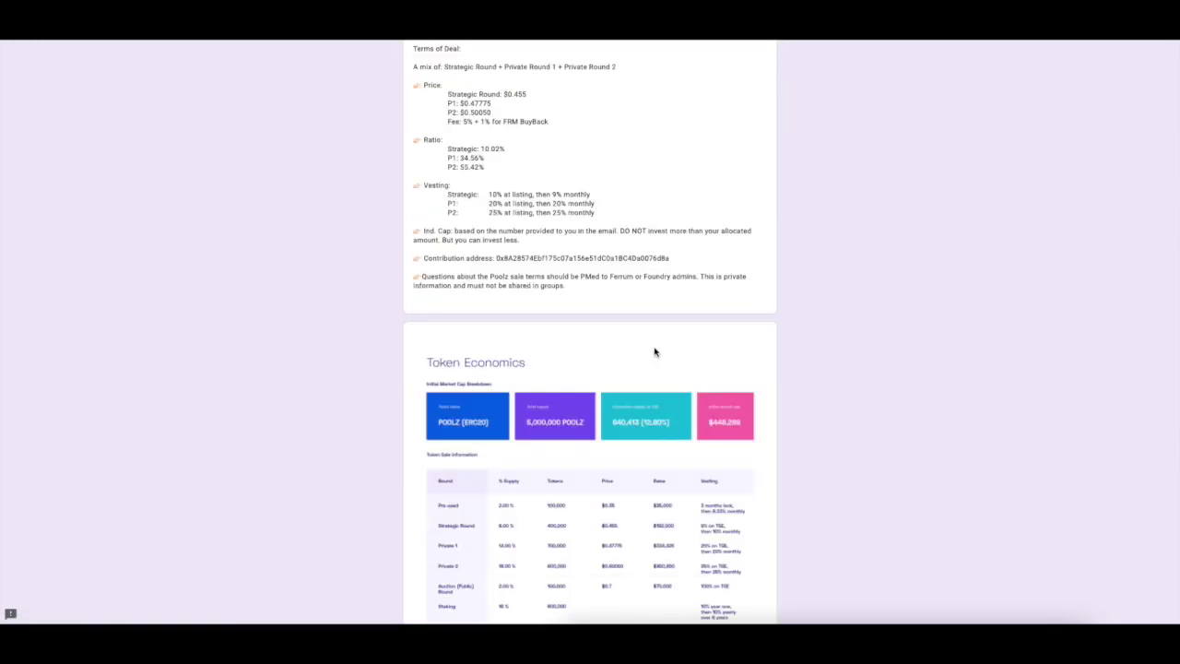
scroll(658, 358, "down", 1)
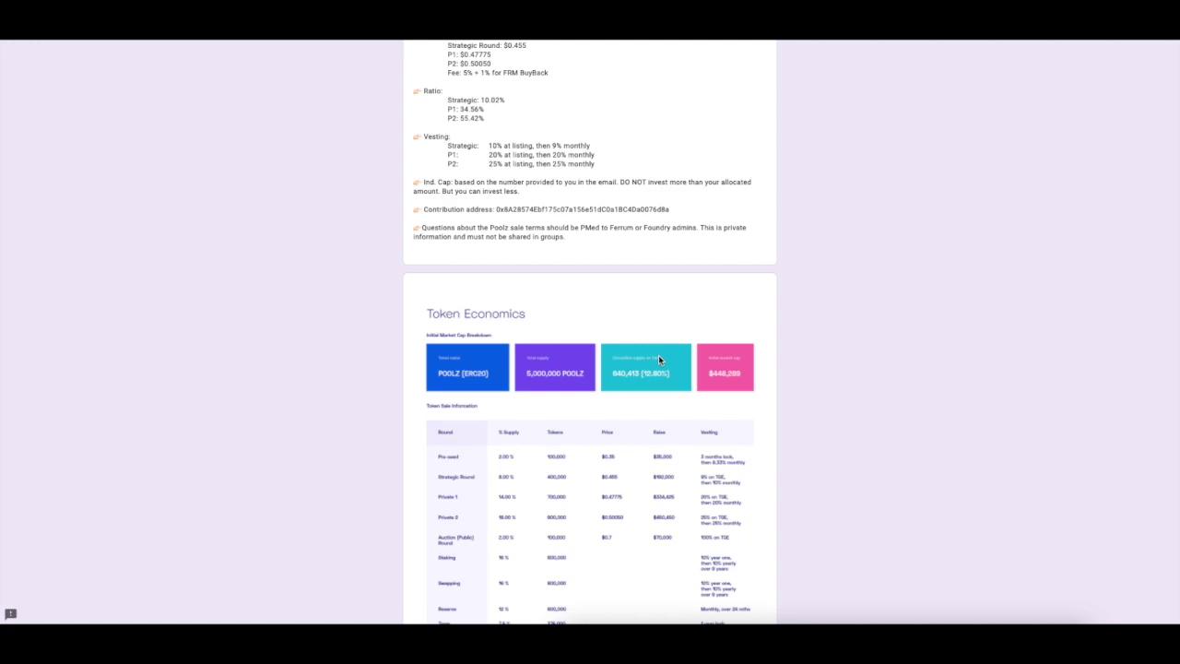
scroll(658, 360, "down", 1)
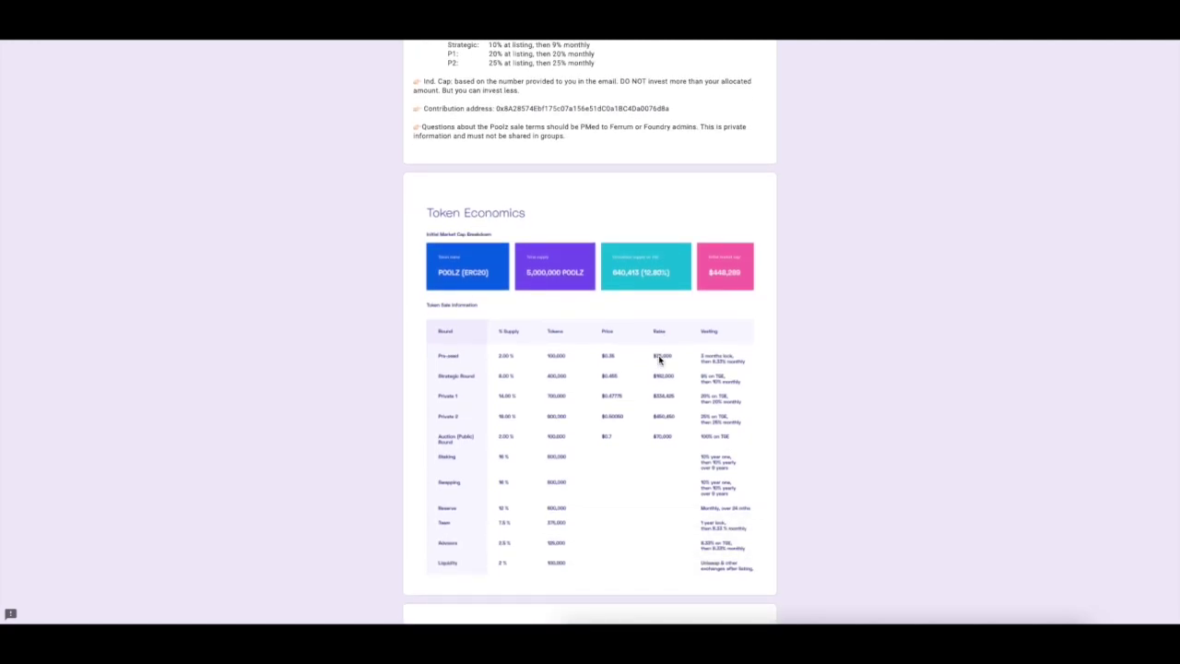
scroll(690, 385, "down", 7)
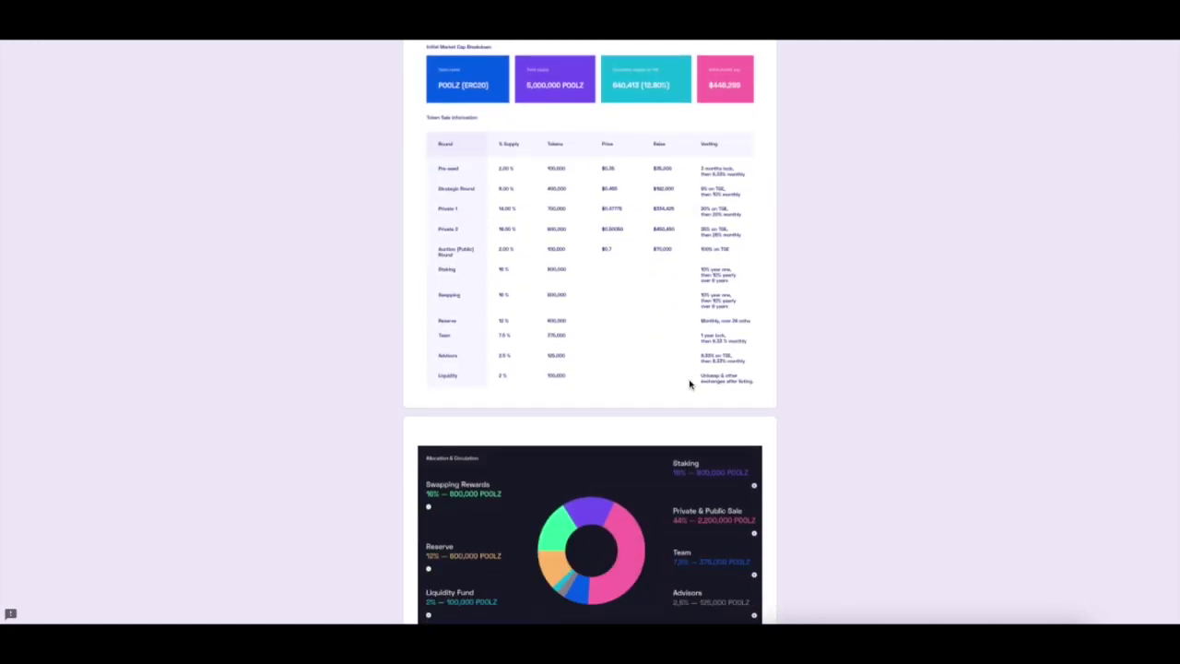
scroll(690, 384, "down", 1)
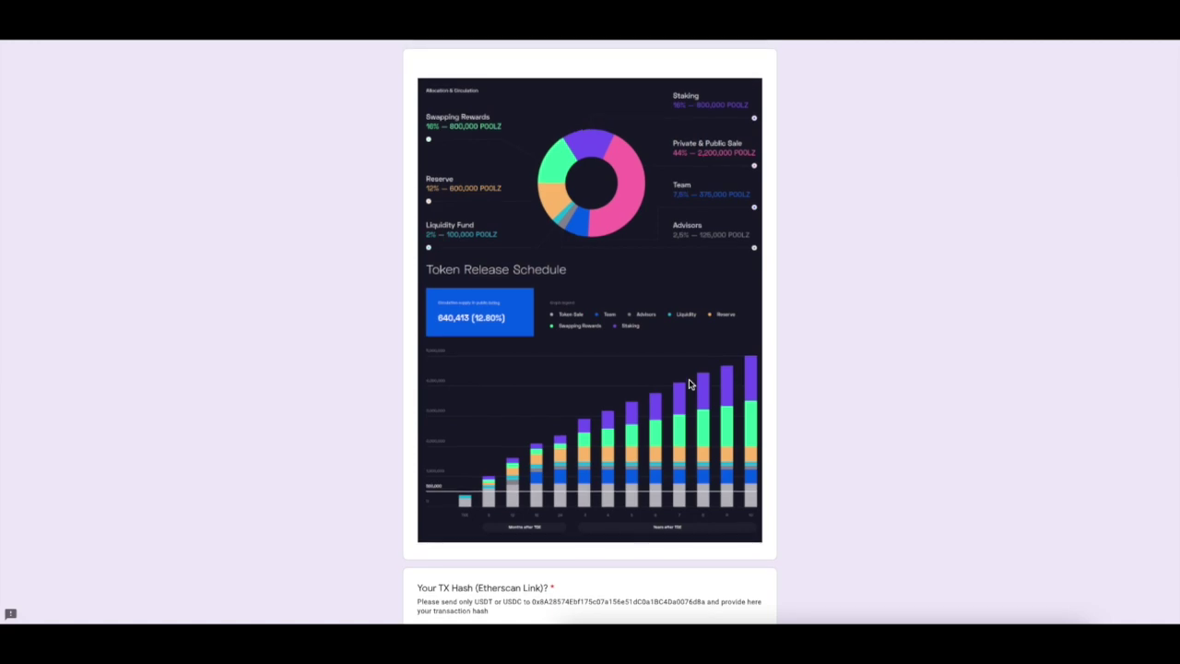
scroll(687, 384, "down", 3)
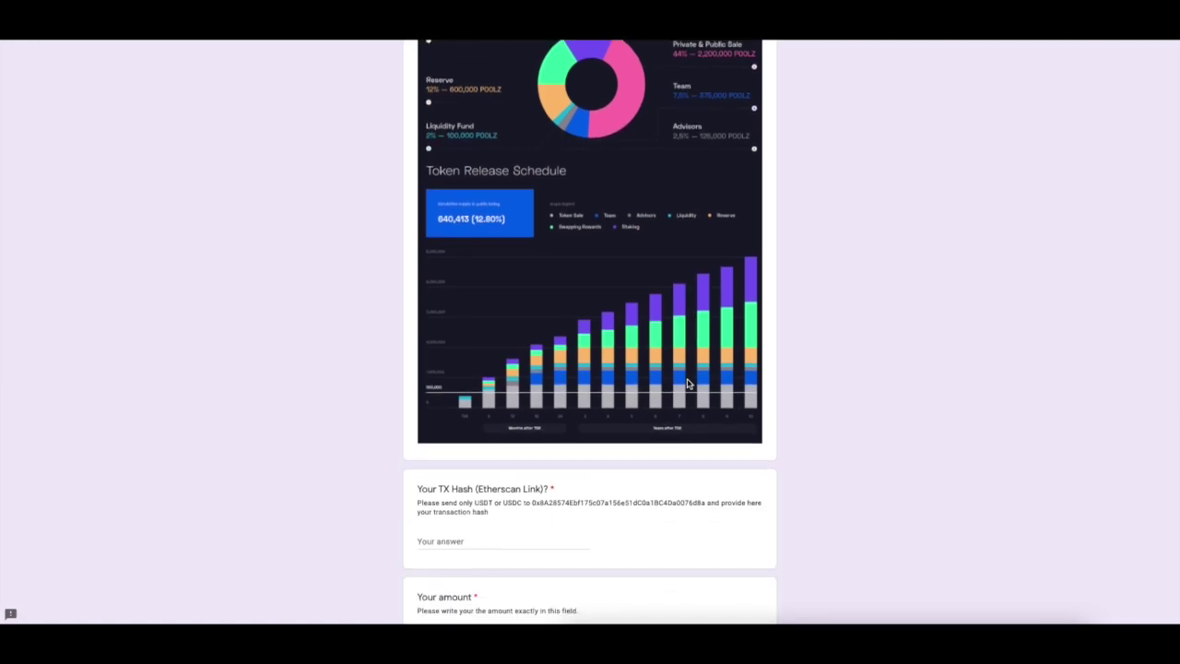
key("alt+shift+m")
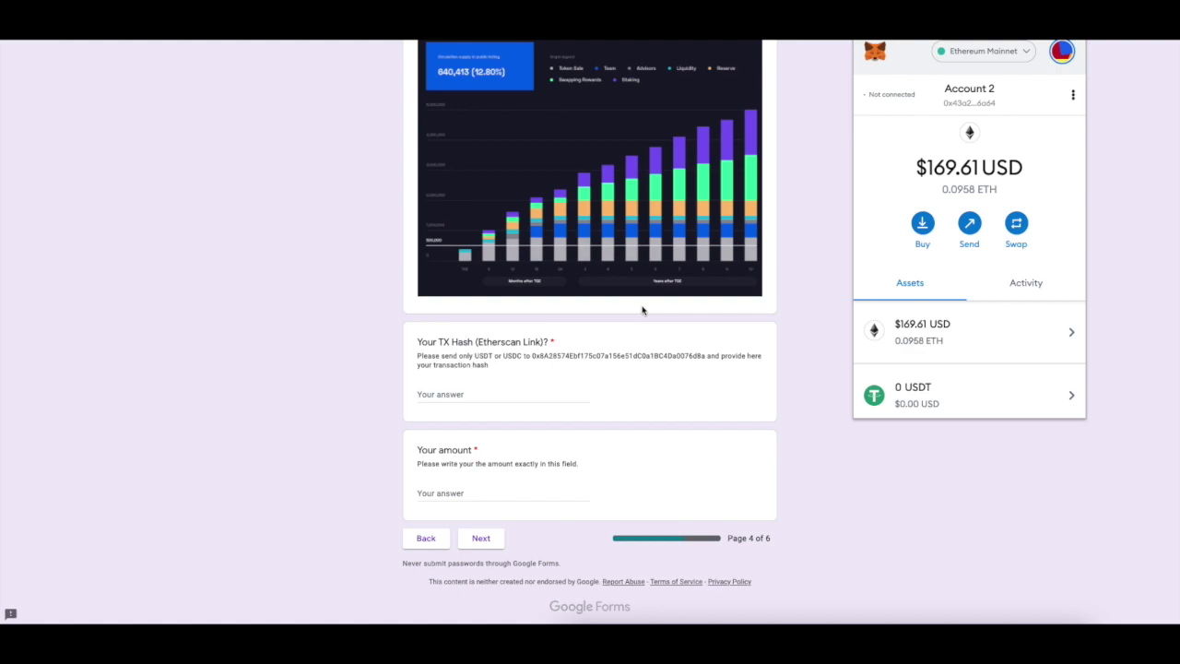
Copy the contribution address, start a USDT send to it in MetaMask, then cancel.
left_click(615, 338)
left_click_drag(532, 356, 705, 356)
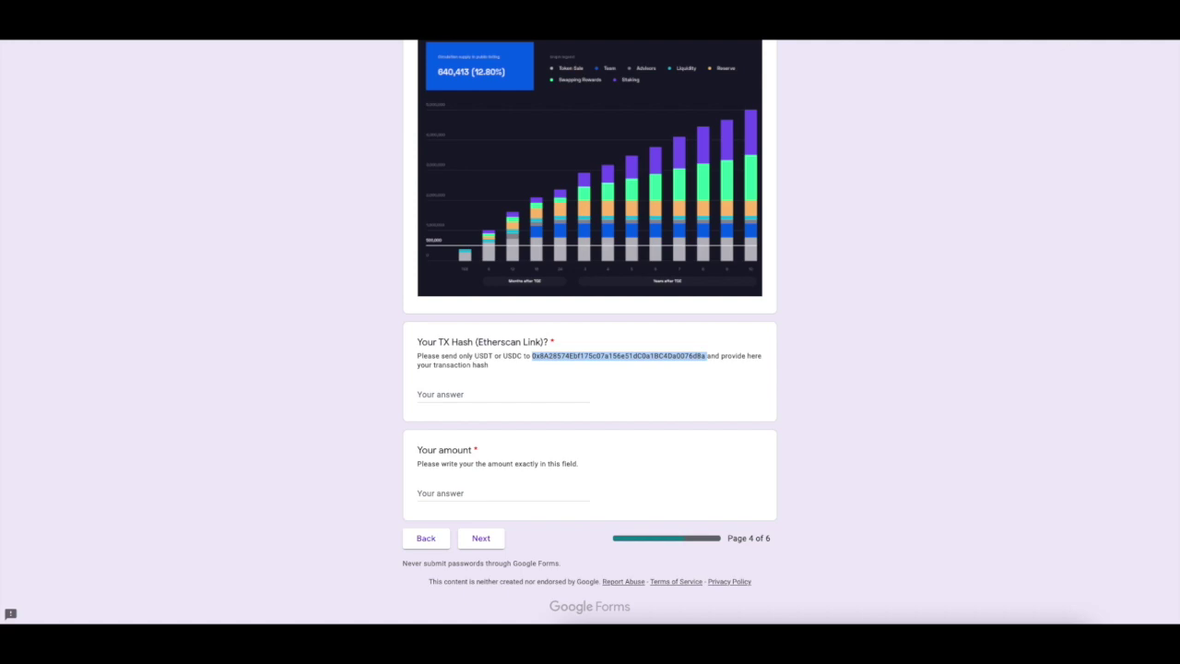
key("alt+shift+m")
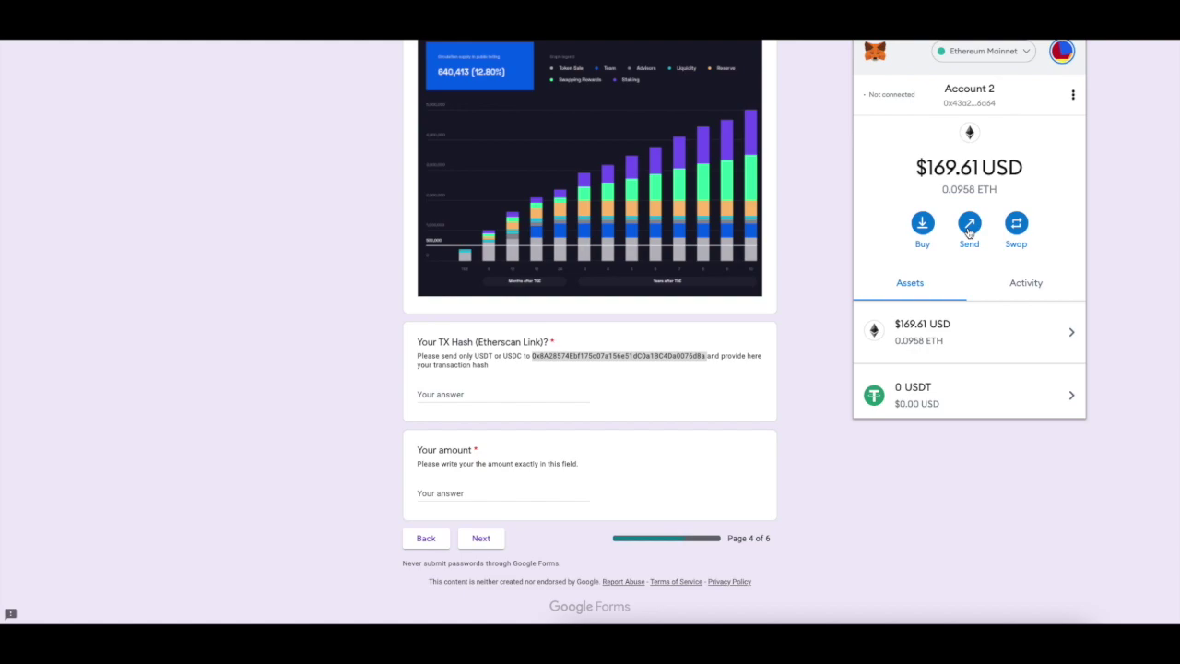
left_click(969, 233)
key("ctrl+v")
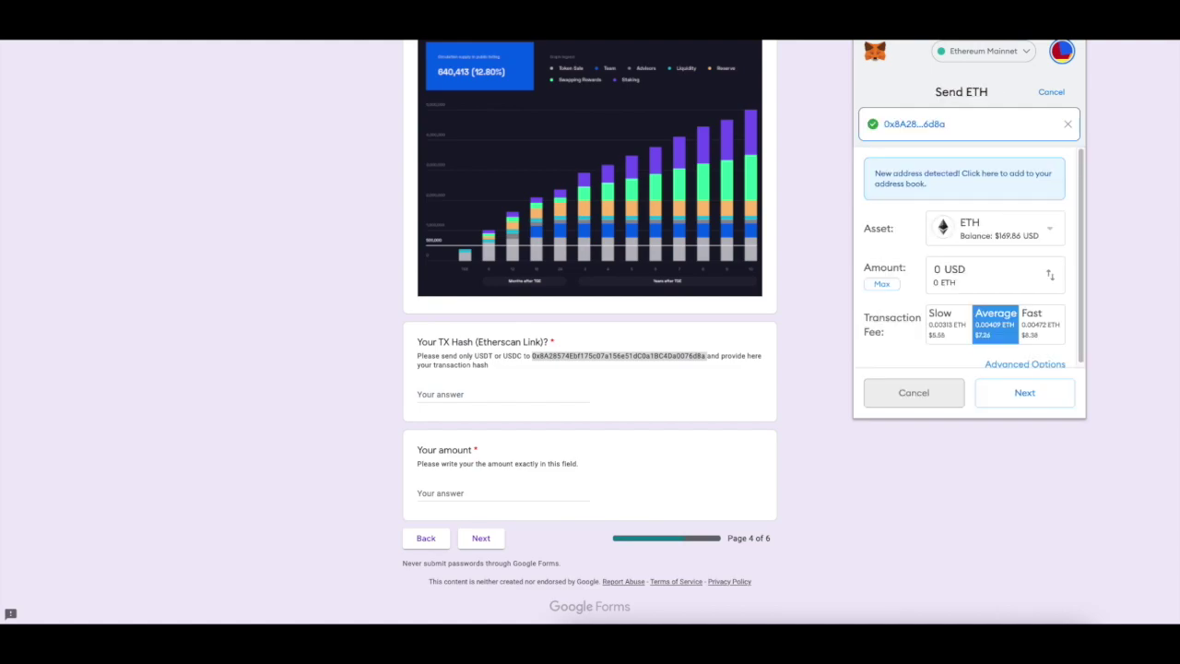
left_click(1002, 228)
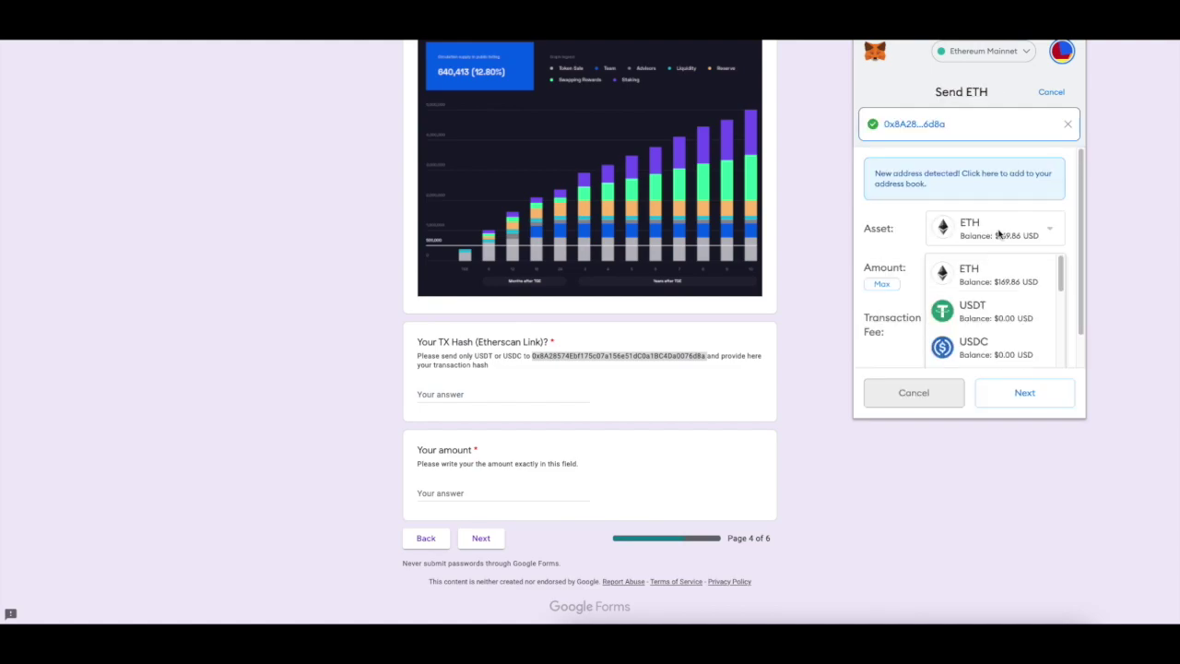
left_click(989, 312)
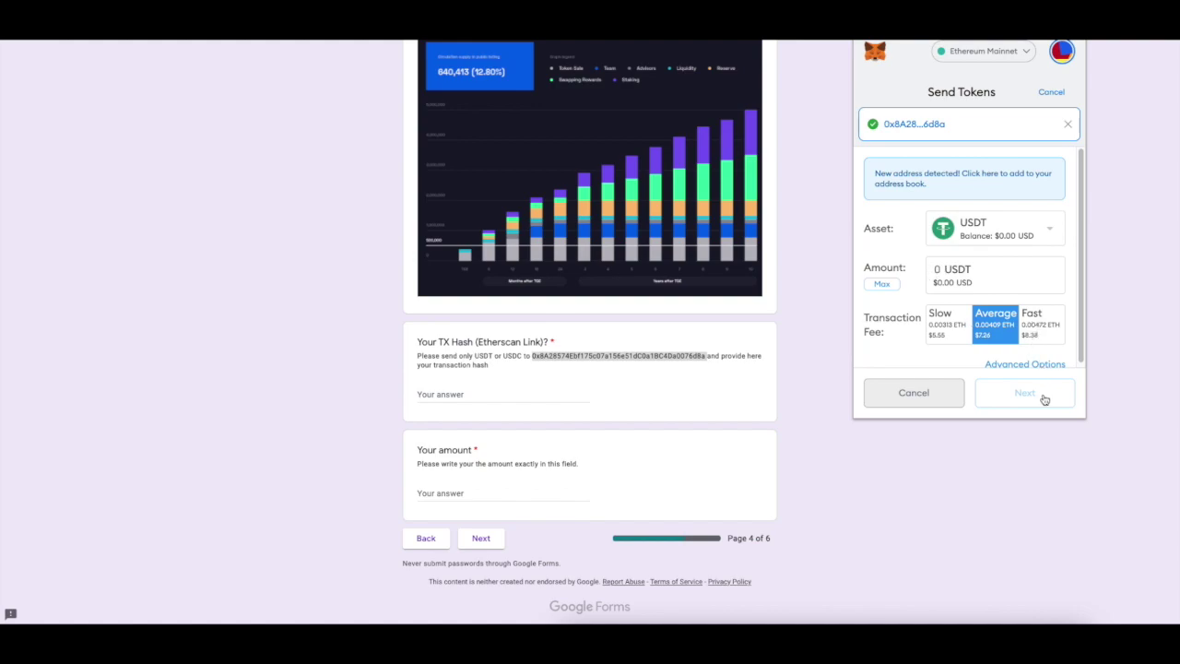
left_click(1052, 93)
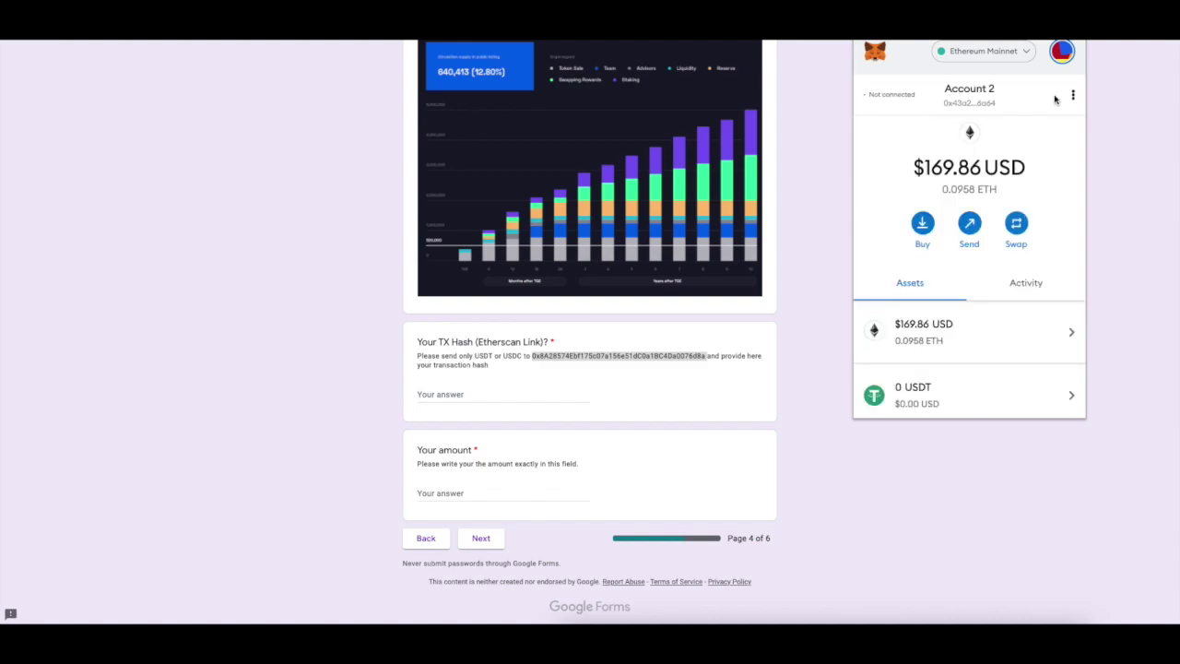
Find the Swap Exact ETH For Tokens entry in MetaMask Activity and view it on Etherscan.
left_click(1034, 286)
scroll(927, 358, "down", 3)
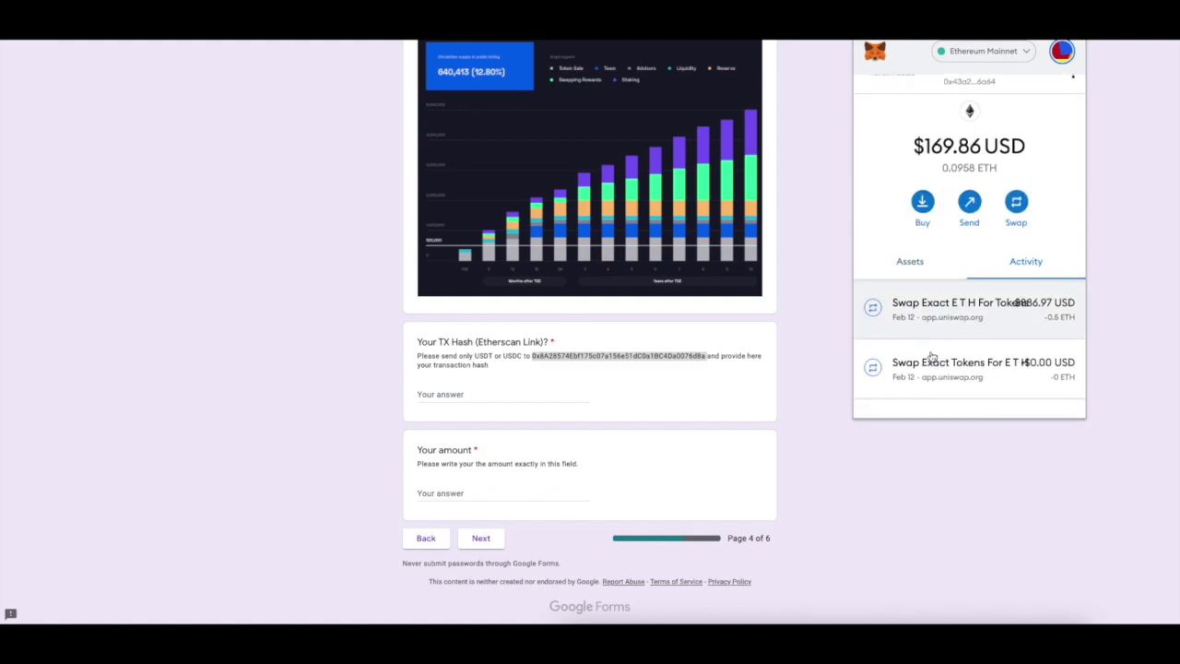
scroll(959, 361, "up", 4)
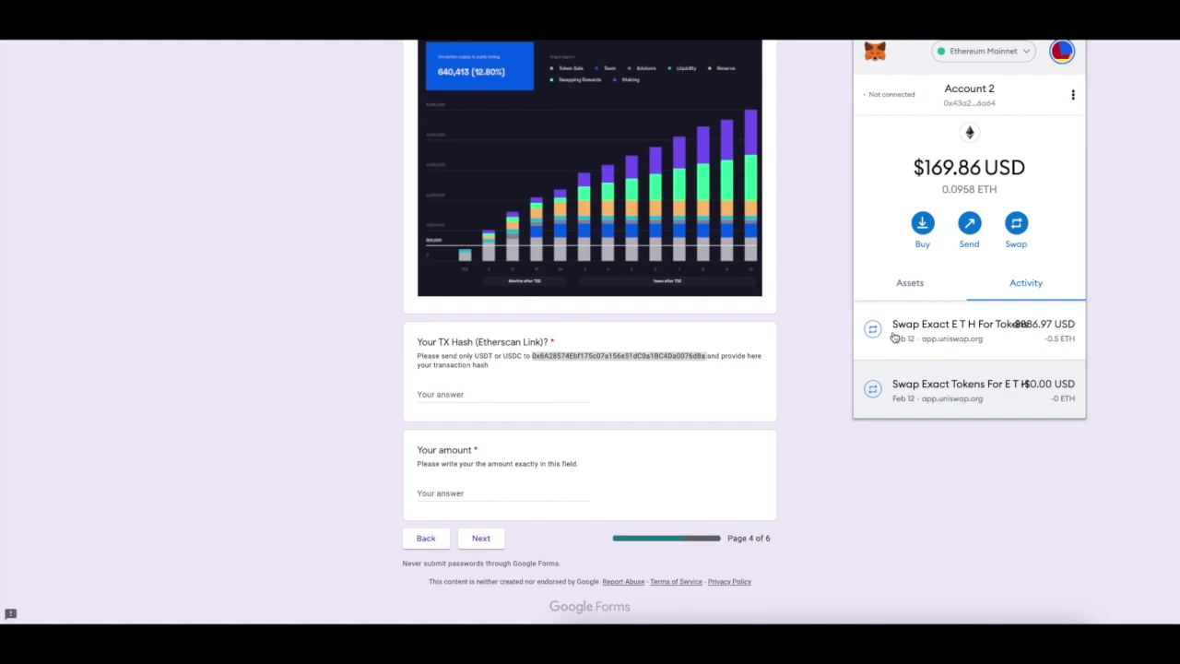
left_click(967, 339)
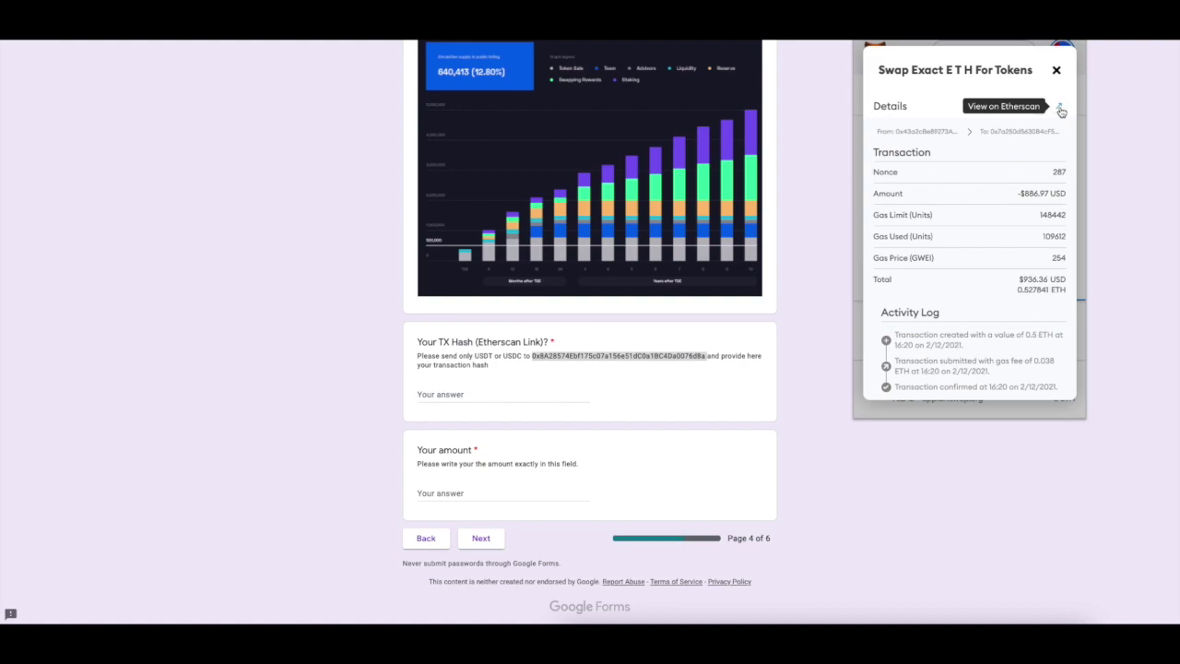
left_click(1061, 109)
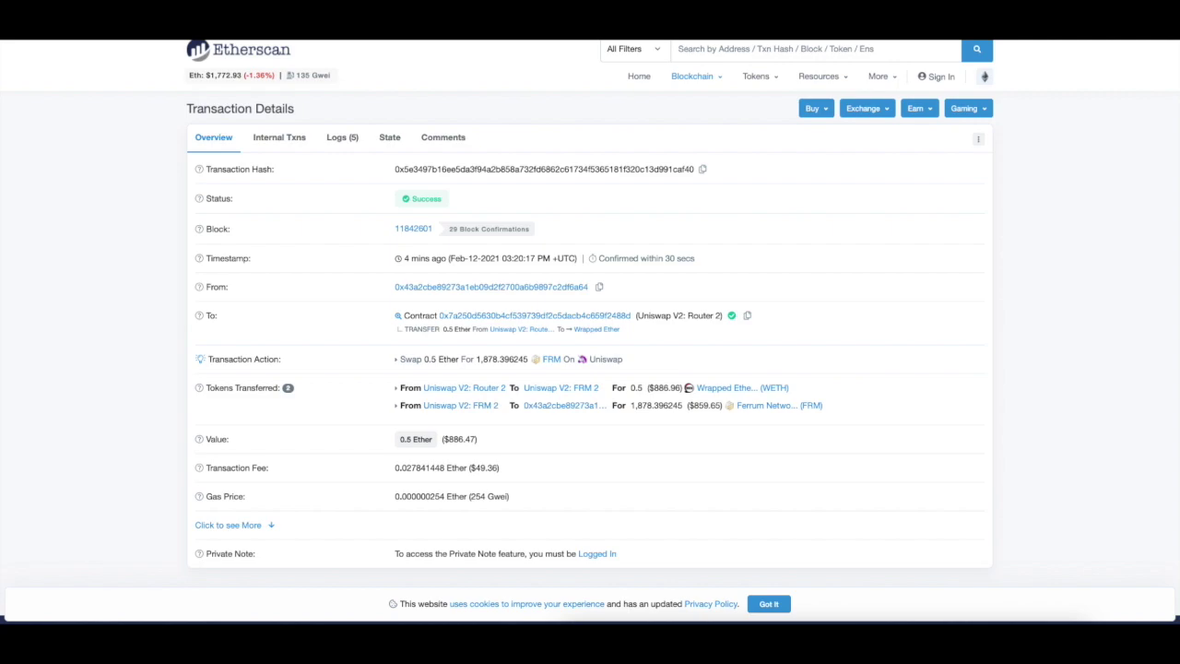
Select the Etherscan swap transaction link in the address bar to copy it.
key("ctrl+l")
key("ctrl+c")
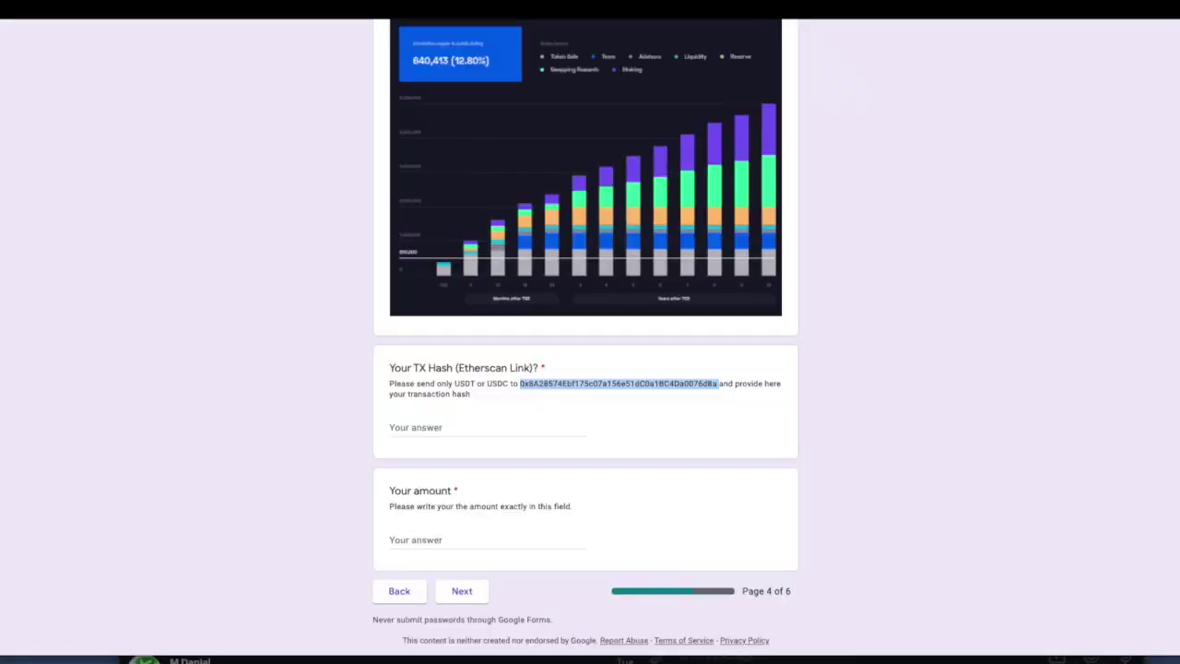
Paste the Etherscan link into TX Hash and copy the $700 allocation from the email.
left_click(510, 431)
key("ctrl+v")
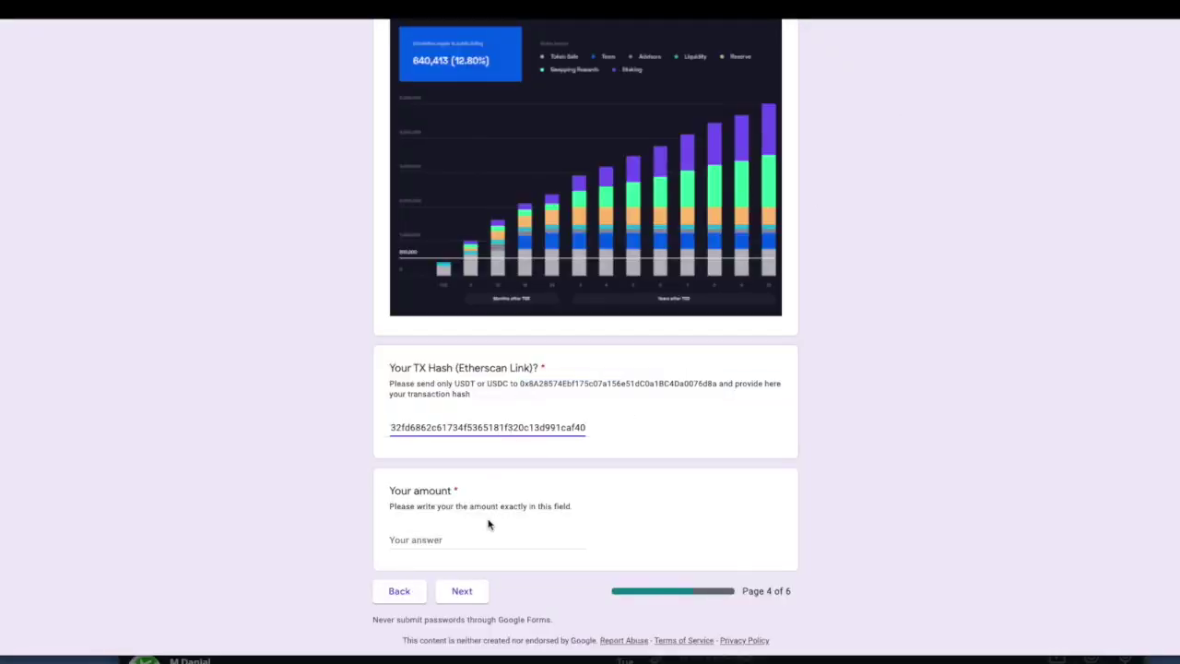
left_click(478, 534)
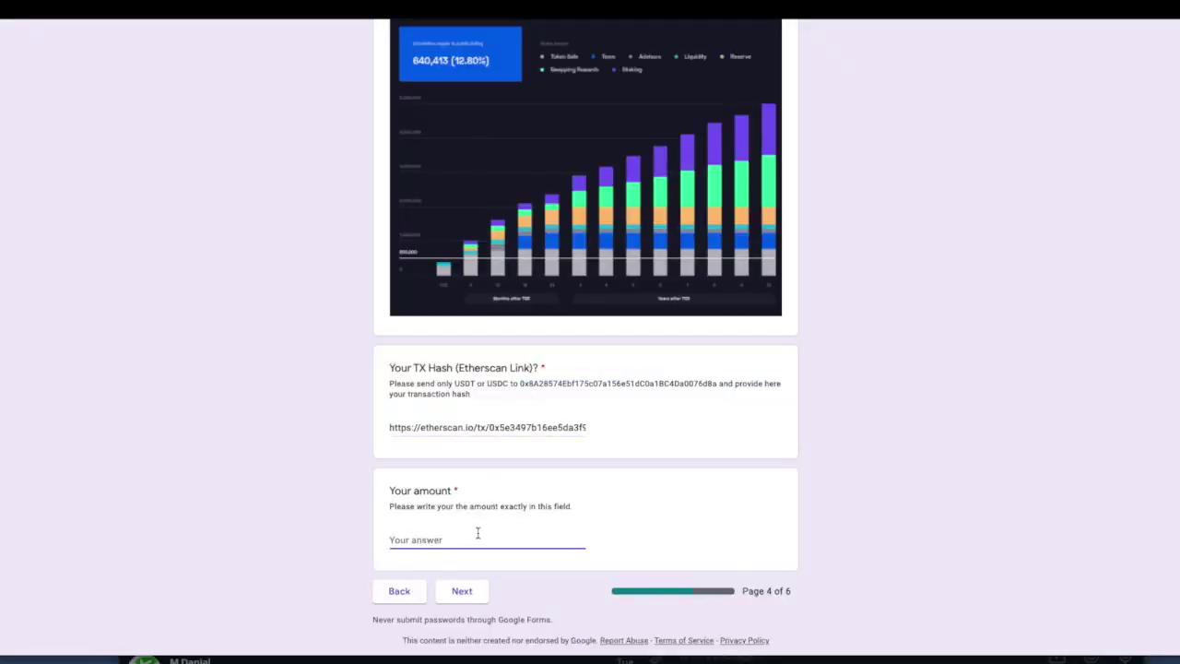
left_click(875, 14)
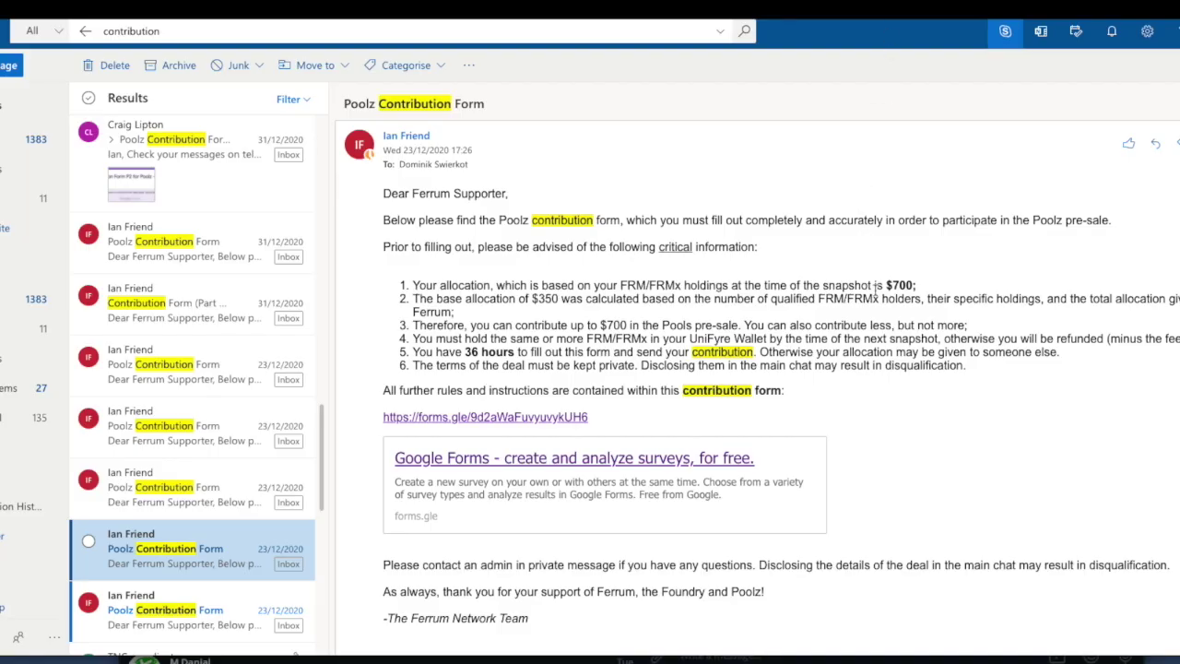
triple_click(936, 281)
left_click_drag(923, 285, 885, 285)
key("ctrl+c")
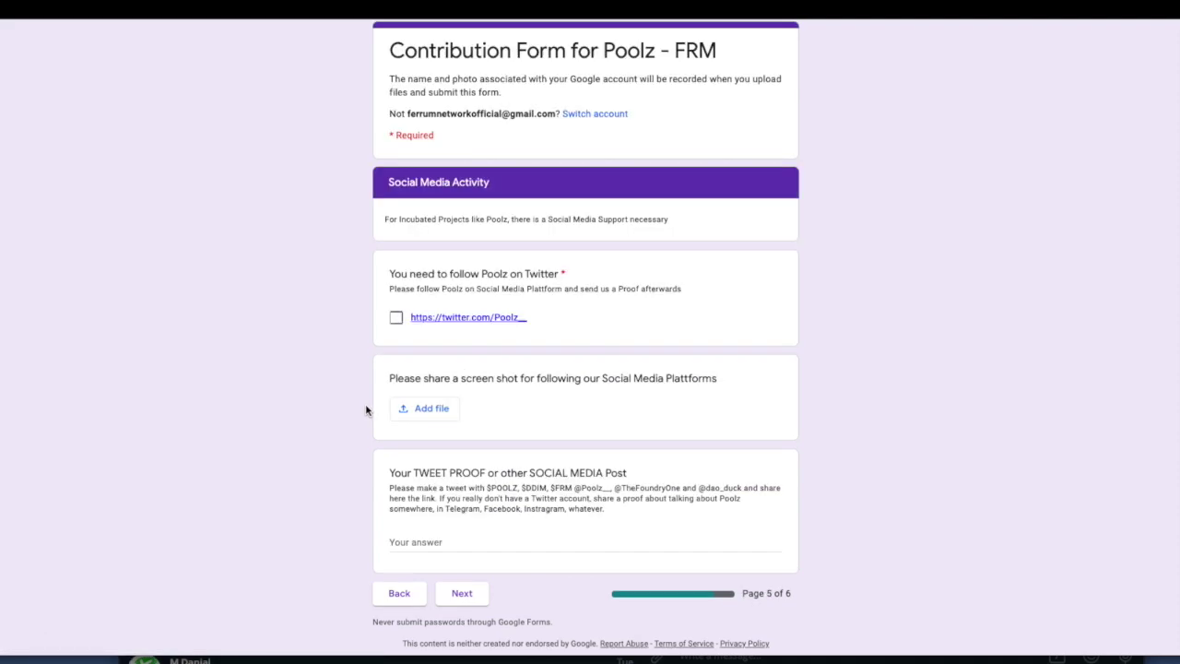
Tick the Twitter follow box, then confirm non-US status, deal acceptance and participation conditions.
left_click(396, 319)
left_click(477, 594)
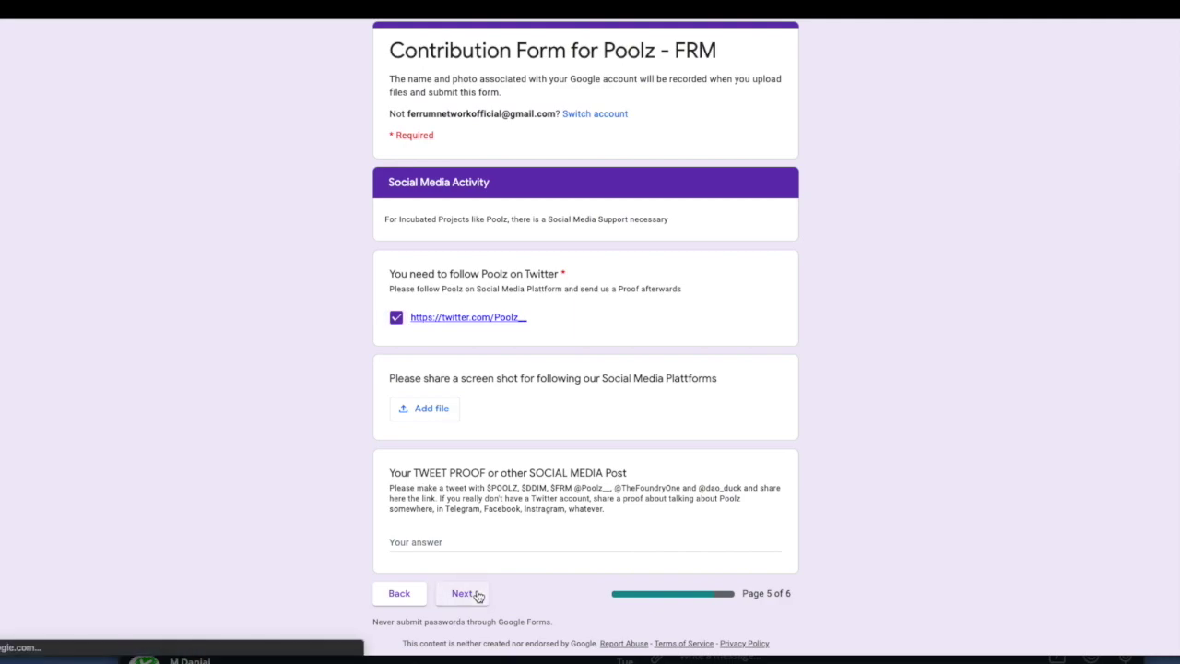
left_click(467, 255)
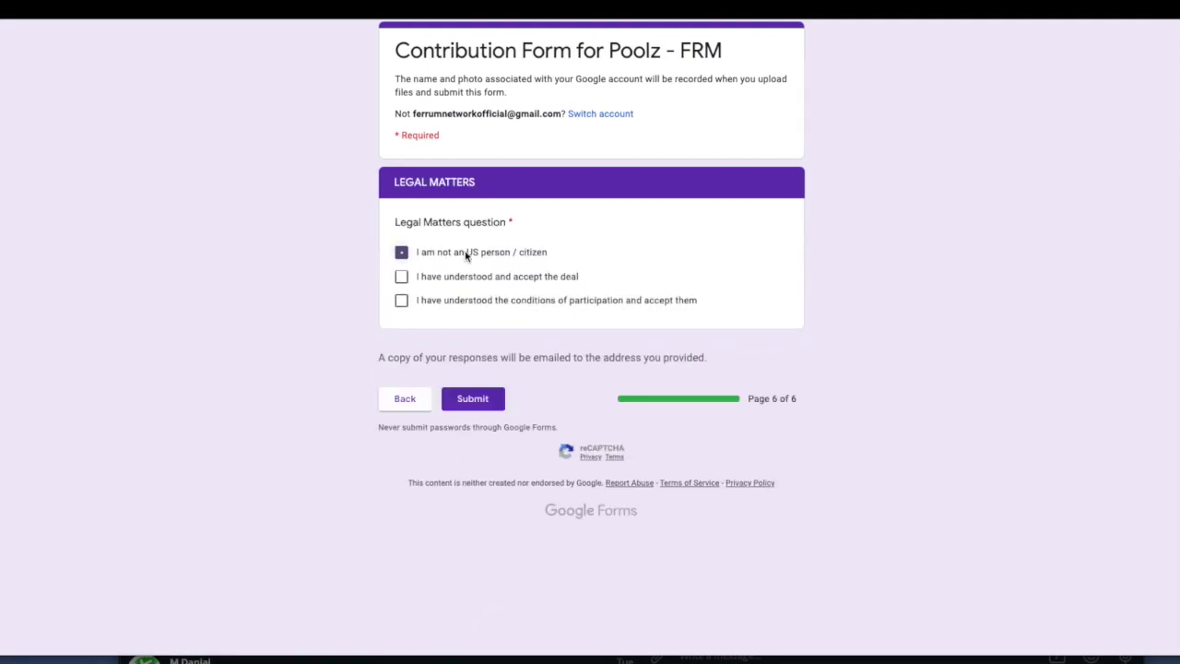
left_click(461, 278)
left_click(459, 302)
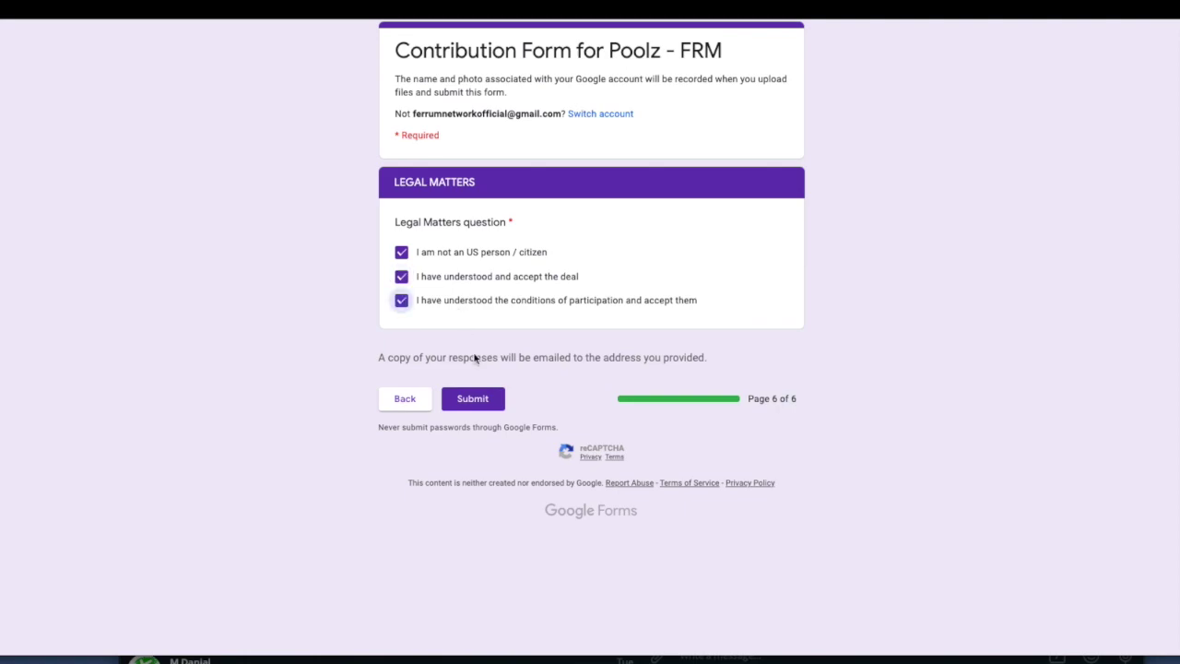
left_click(485, 410)
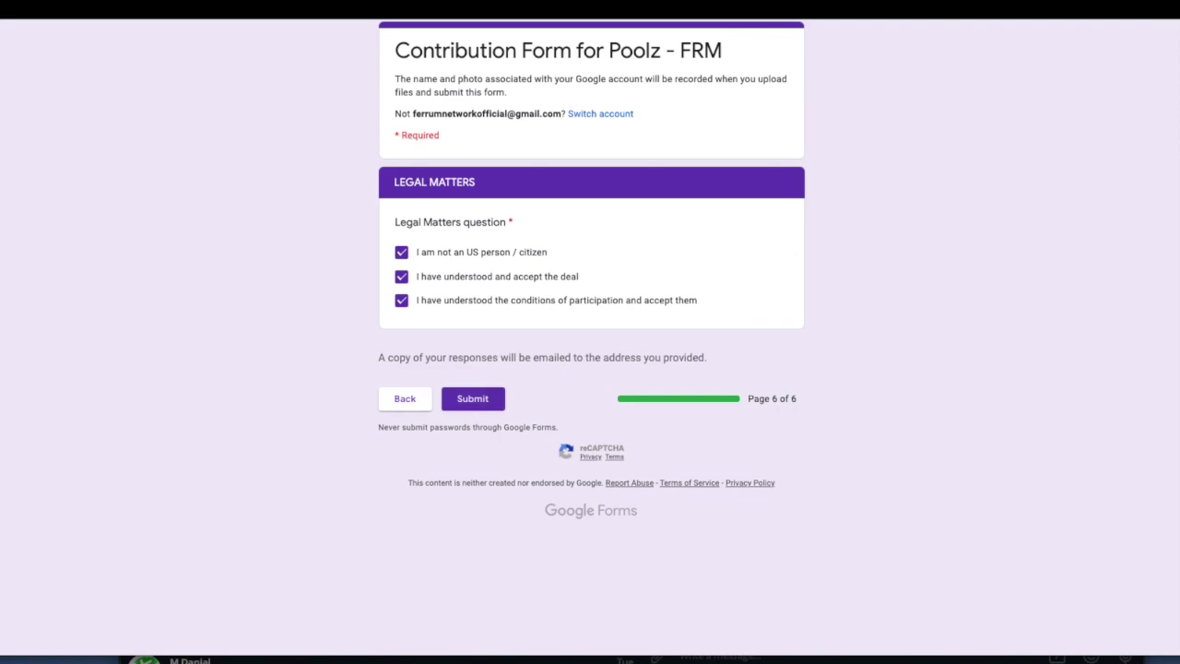